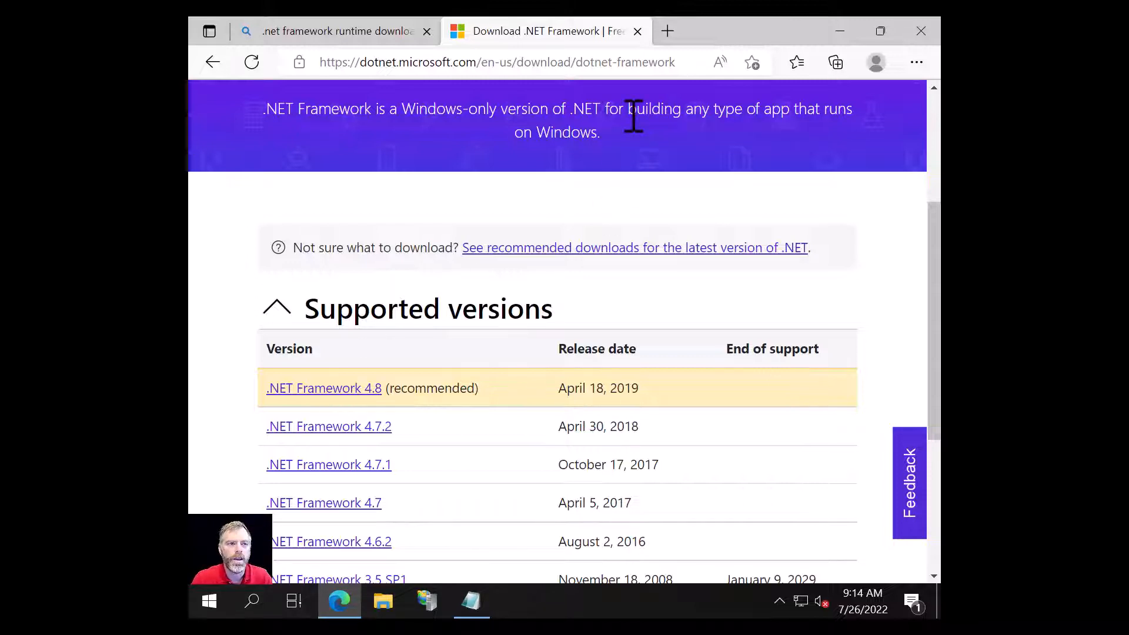
Step: Close the Edge window showing the .NET Framework download page
left_click(921, 31)
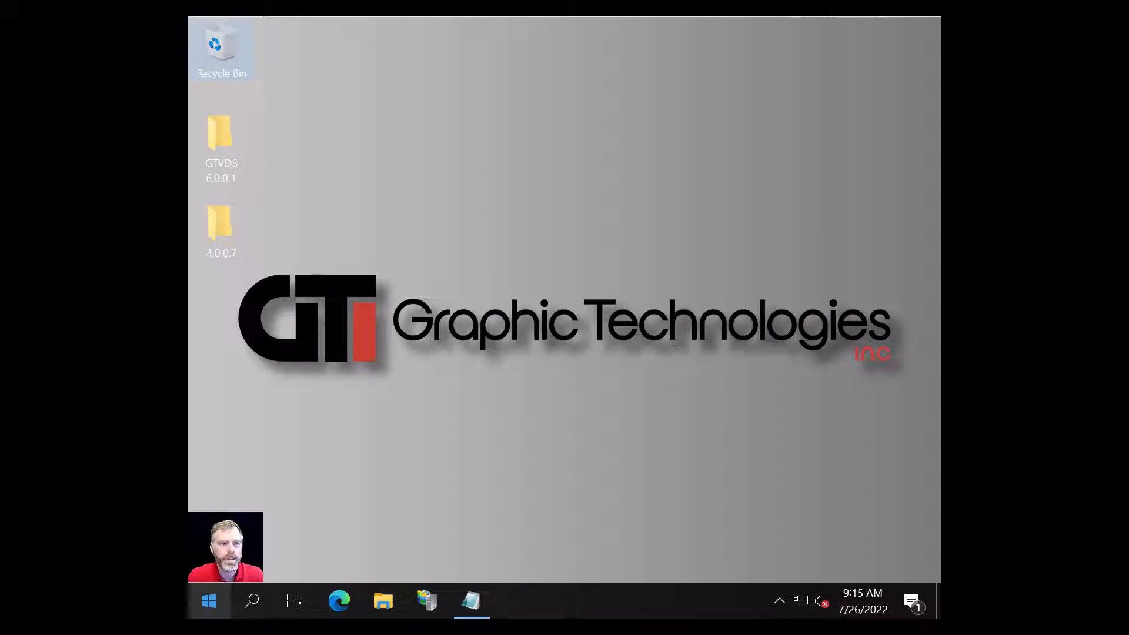
left_click(339, 600)
left_click(359, 59)
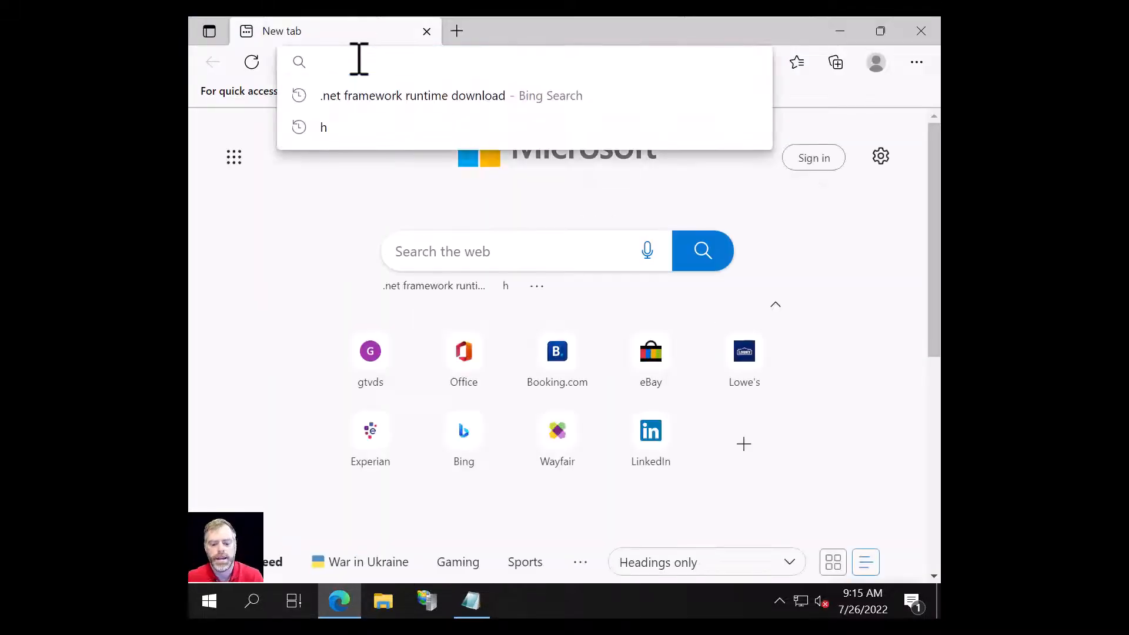
type("http:/")
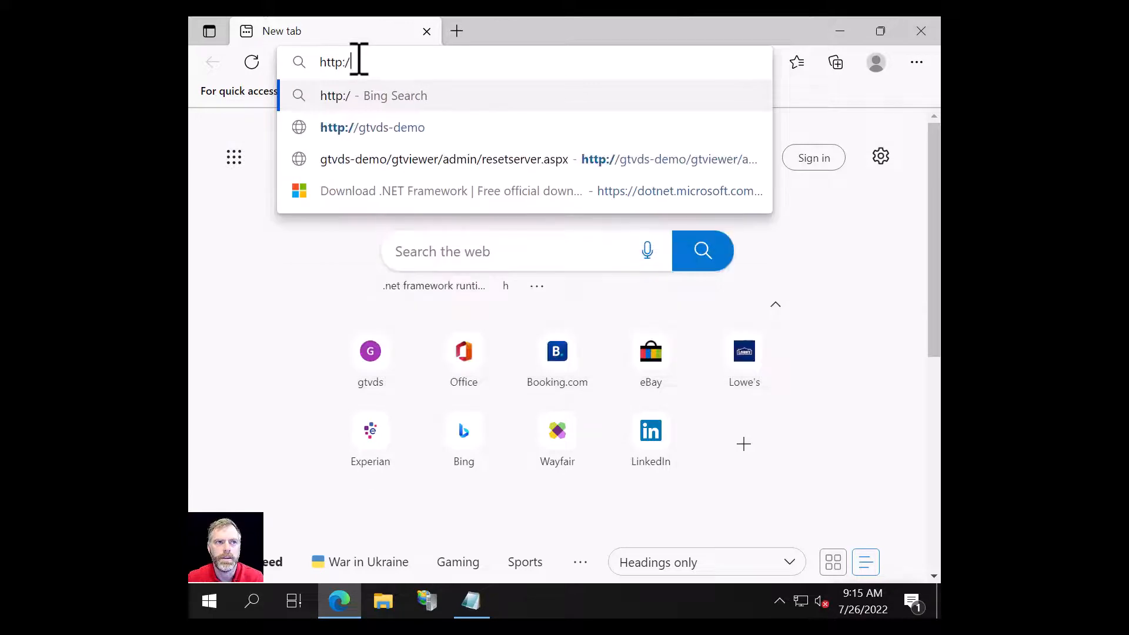
type("/")
type("g")
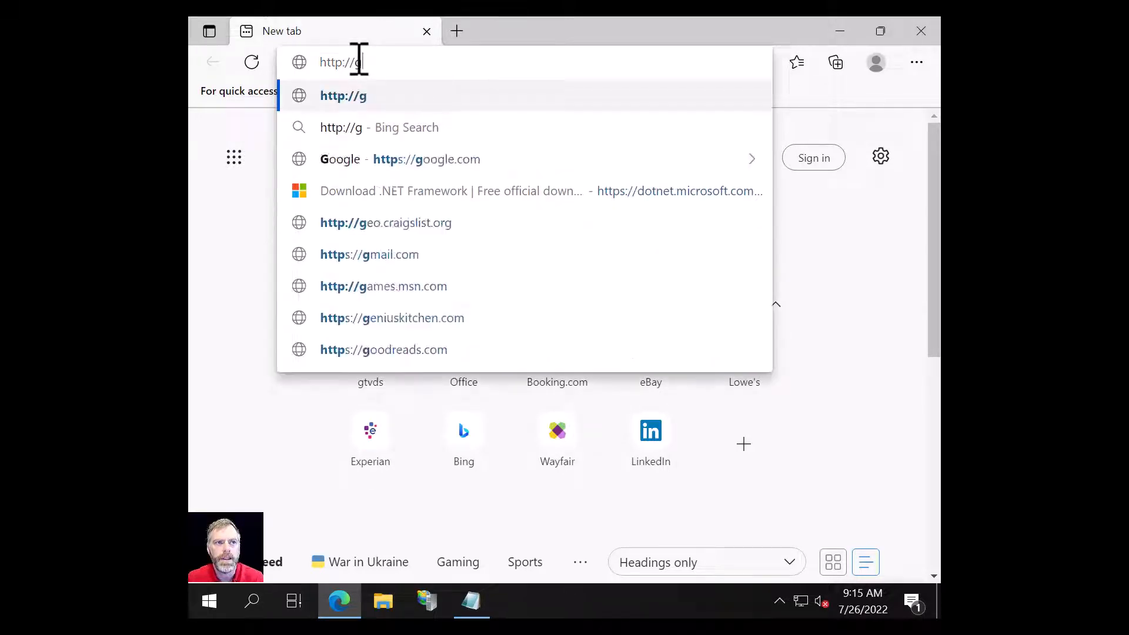
type("tvds")
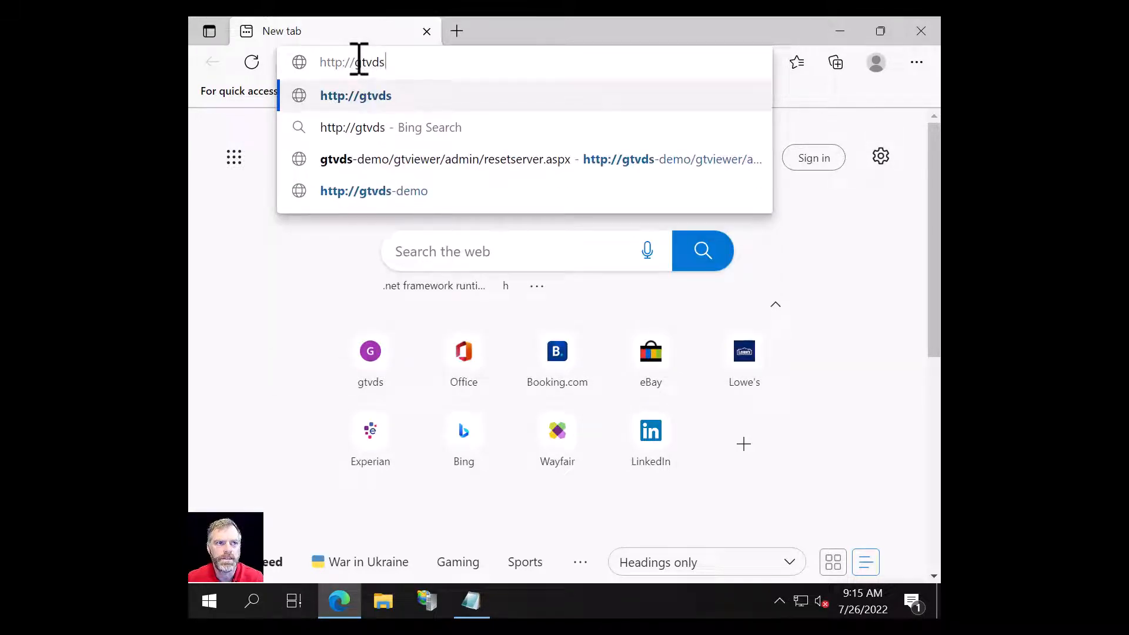
type("-demo/gtvi")
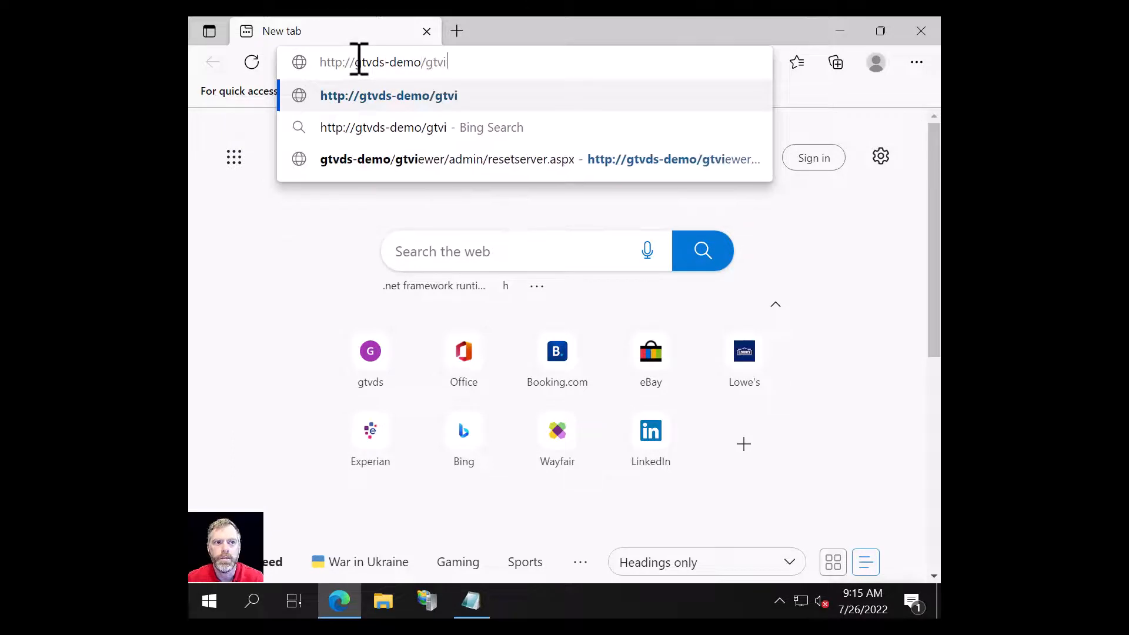
type("ewer/admin/re")
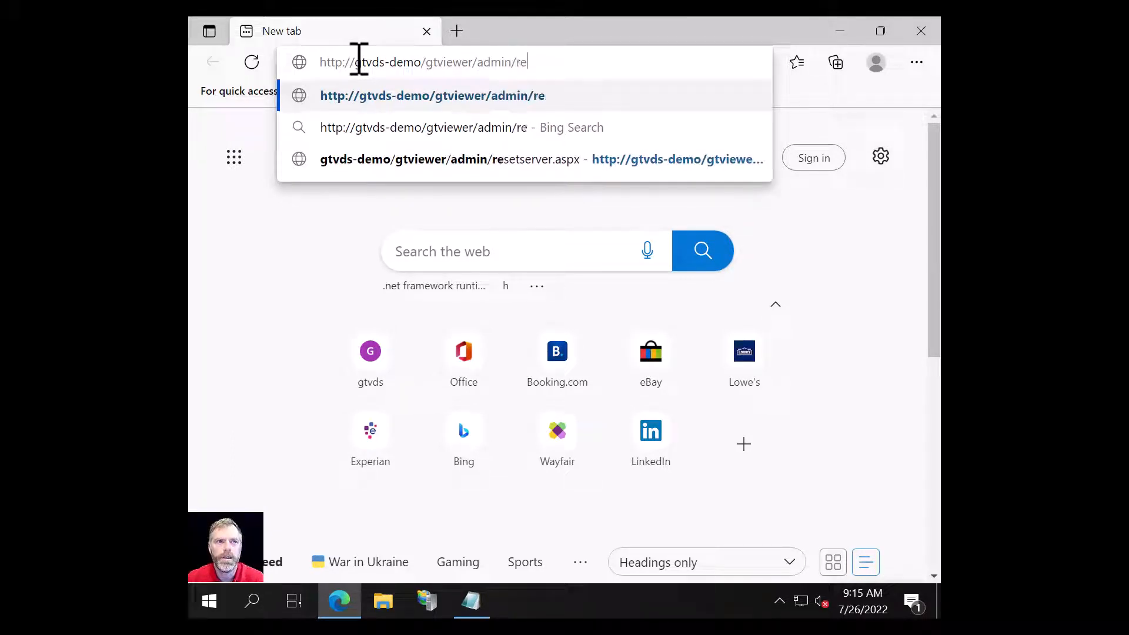
type("setserver.a")
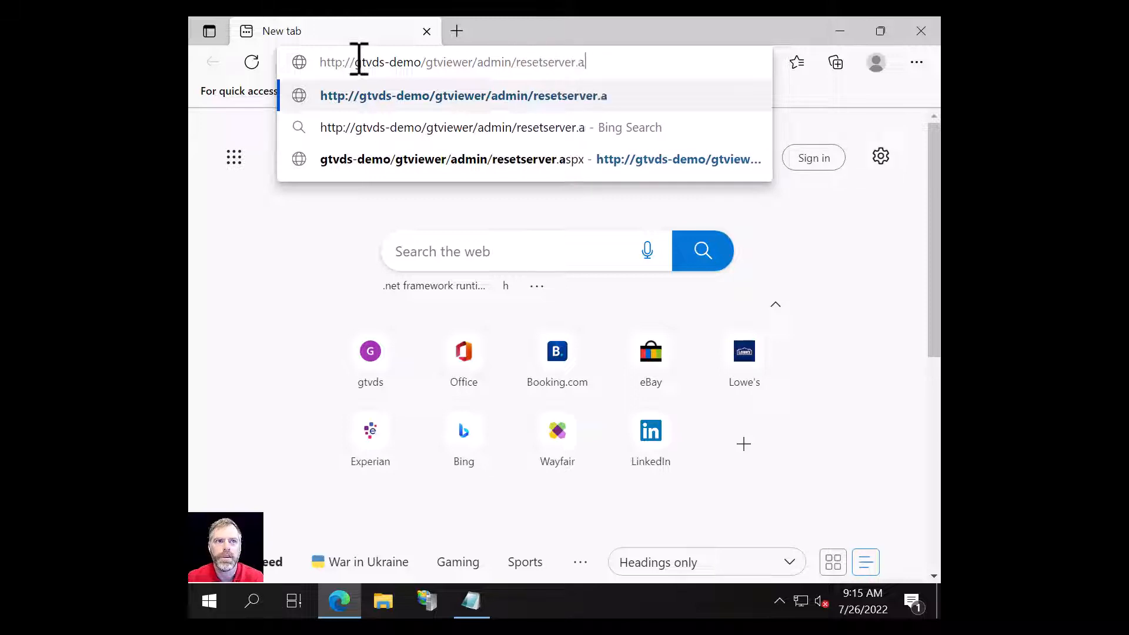
type("spx")
key("Return")
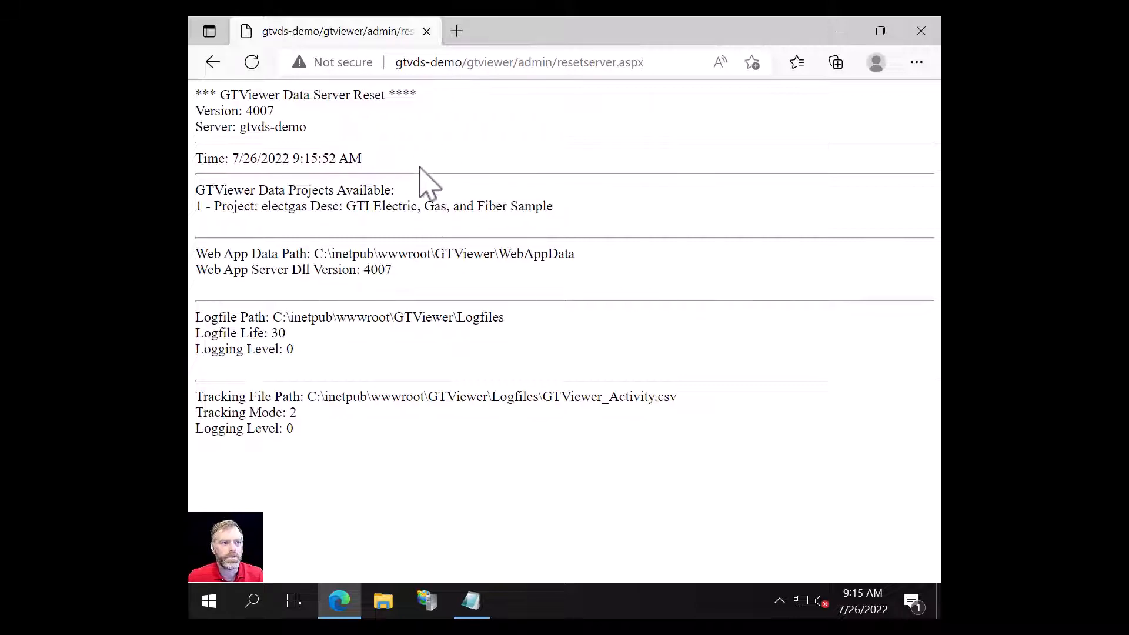
Step: Confirm the reset page reports Version: 4007, then close Edge
left_click_drag(292, 98, 230, 97)
left_click(269, 111)
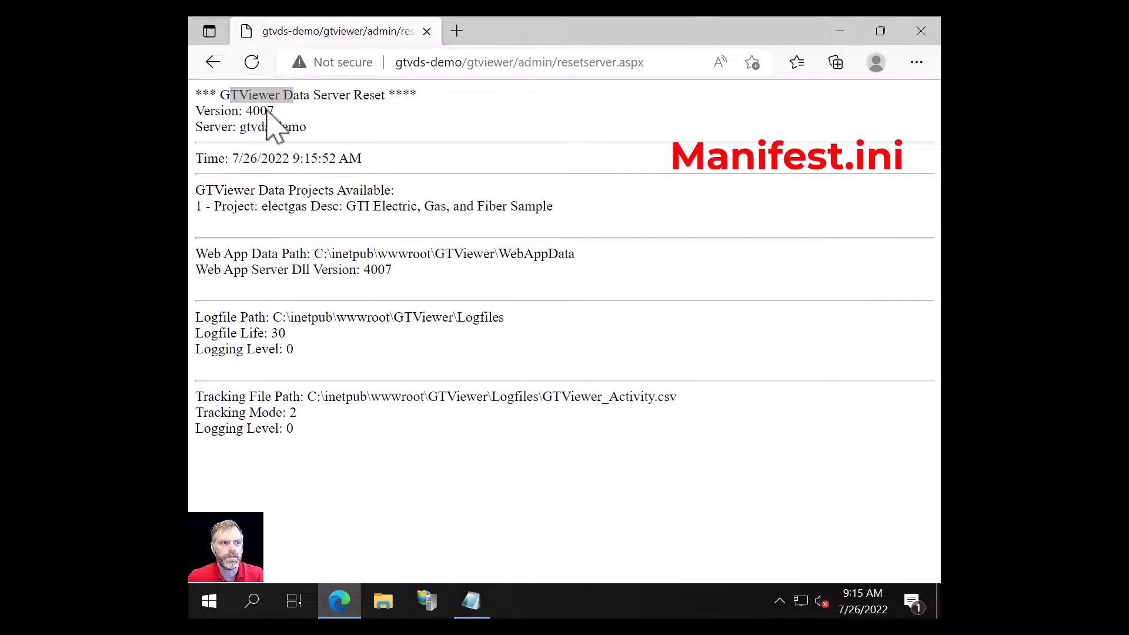
left_click(306, 111)
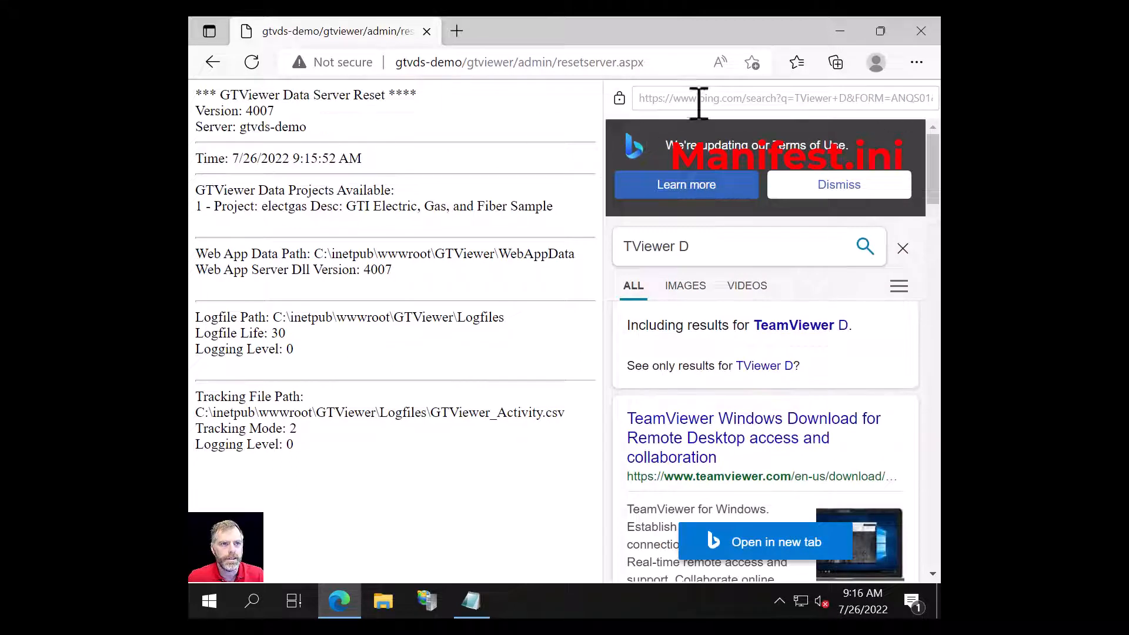
left_click(903, 249)
left_click_drag(276, 112, 196, 113)
left_click(240, 112)
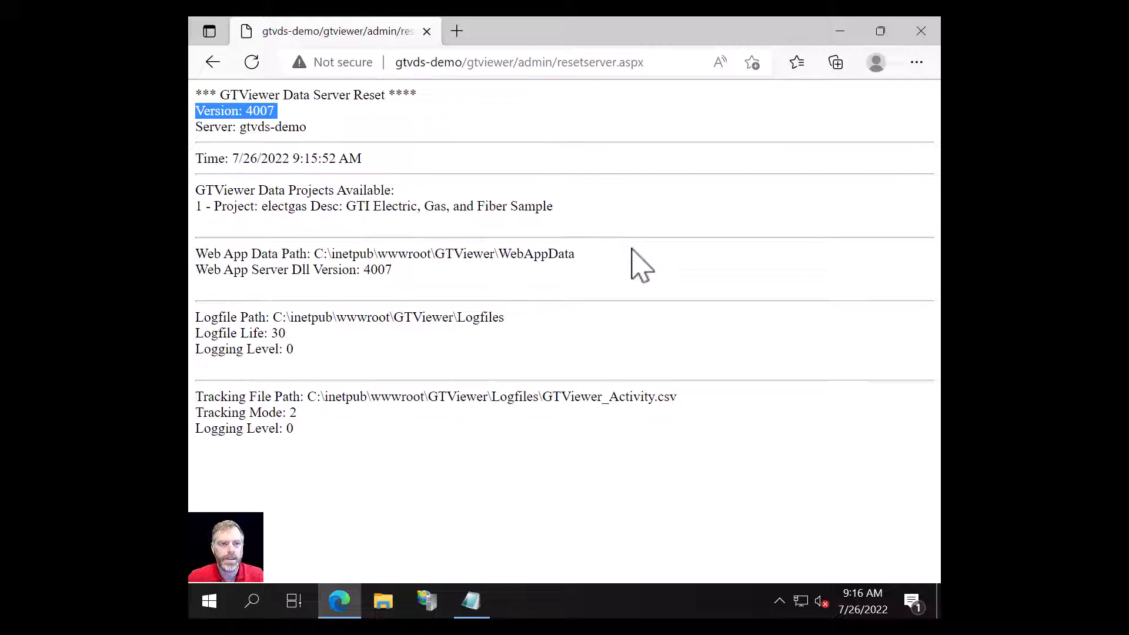
left_click(736, 157)
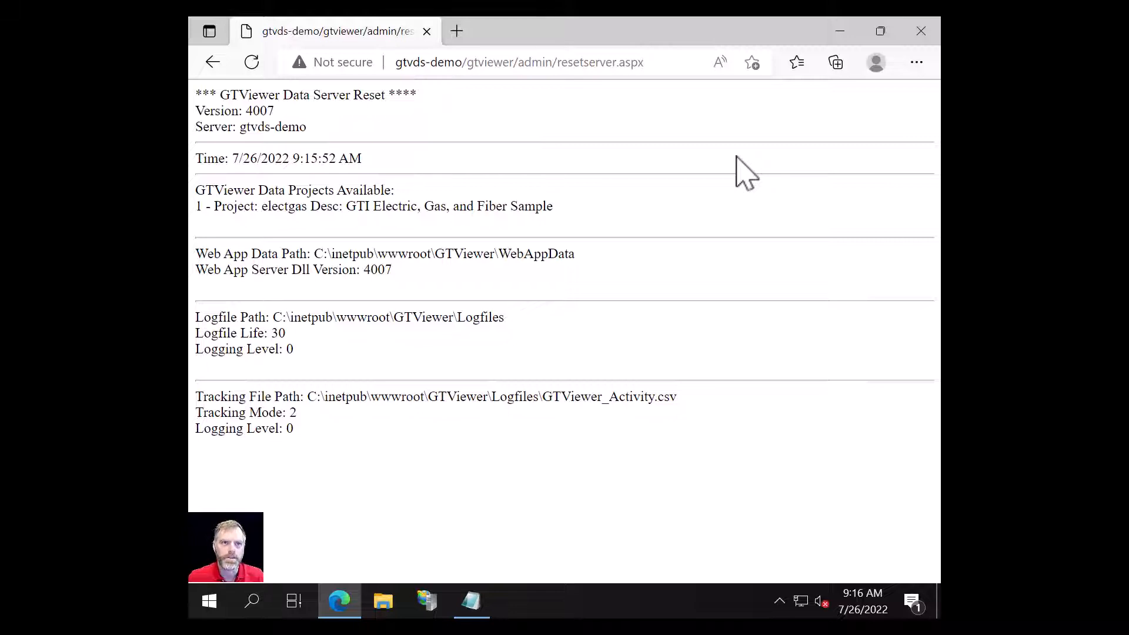
left_click(921, 32)
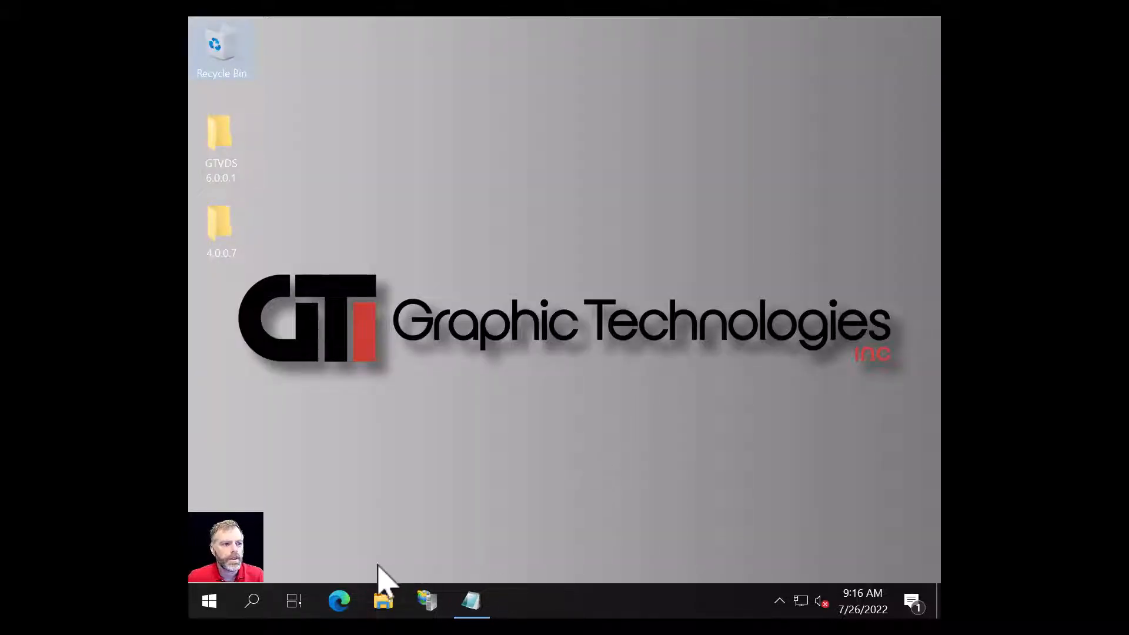
Step: Browse in File Explorer to C:\inetpub\wwwroot\GTViewer
left_click(383, 601)
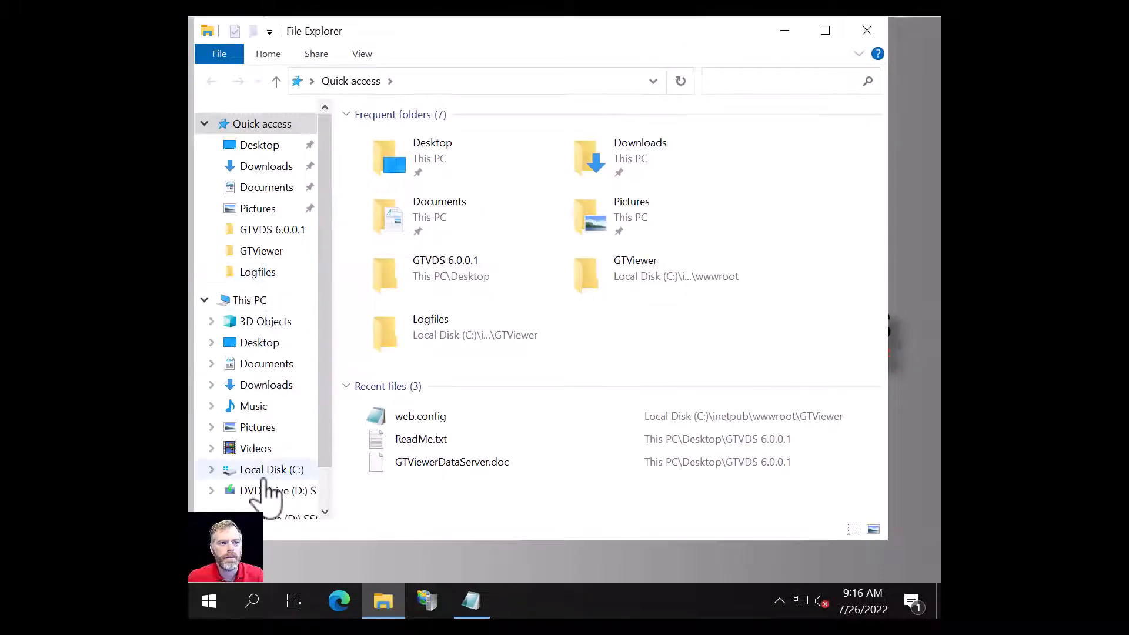
left_click(263, 479)
double_click(388, 158)
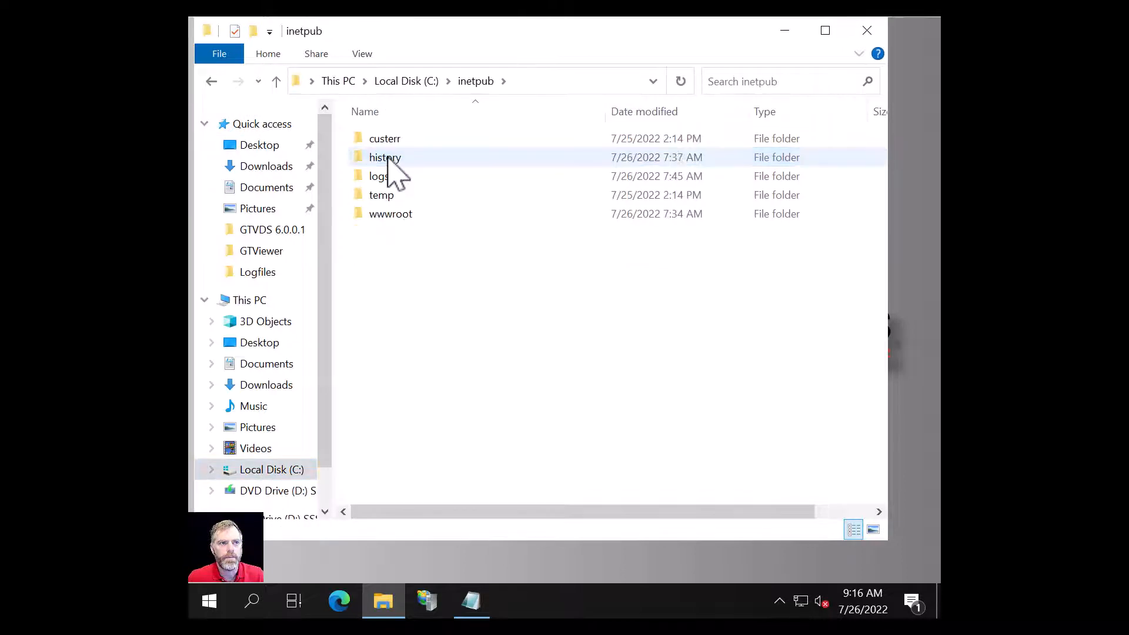
double_click(392, 217)
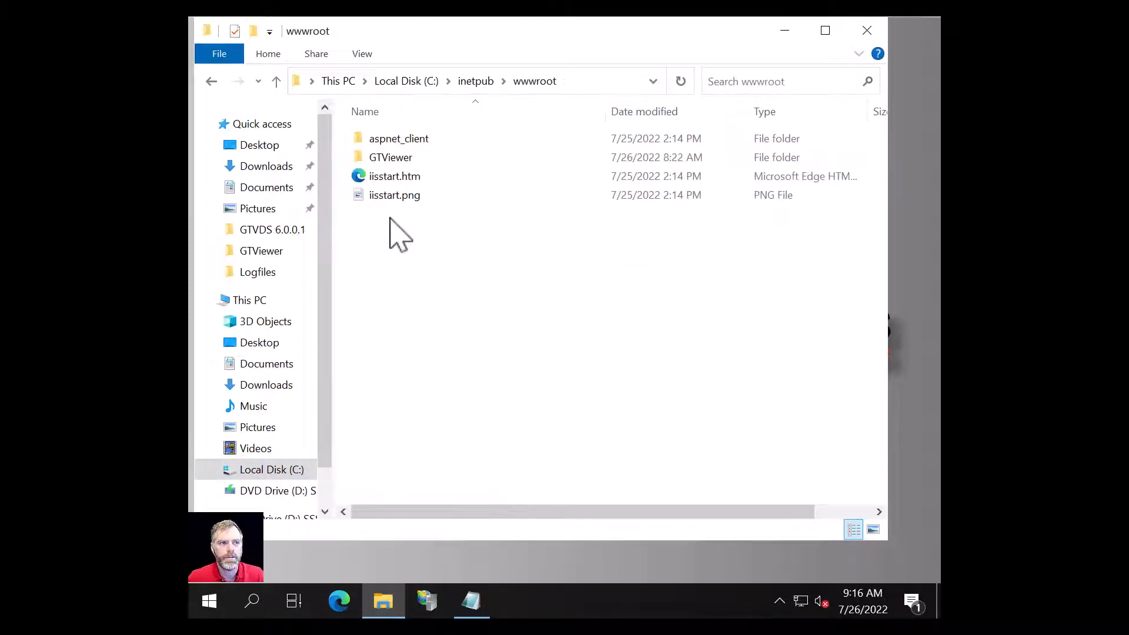
double_click(393, 158)
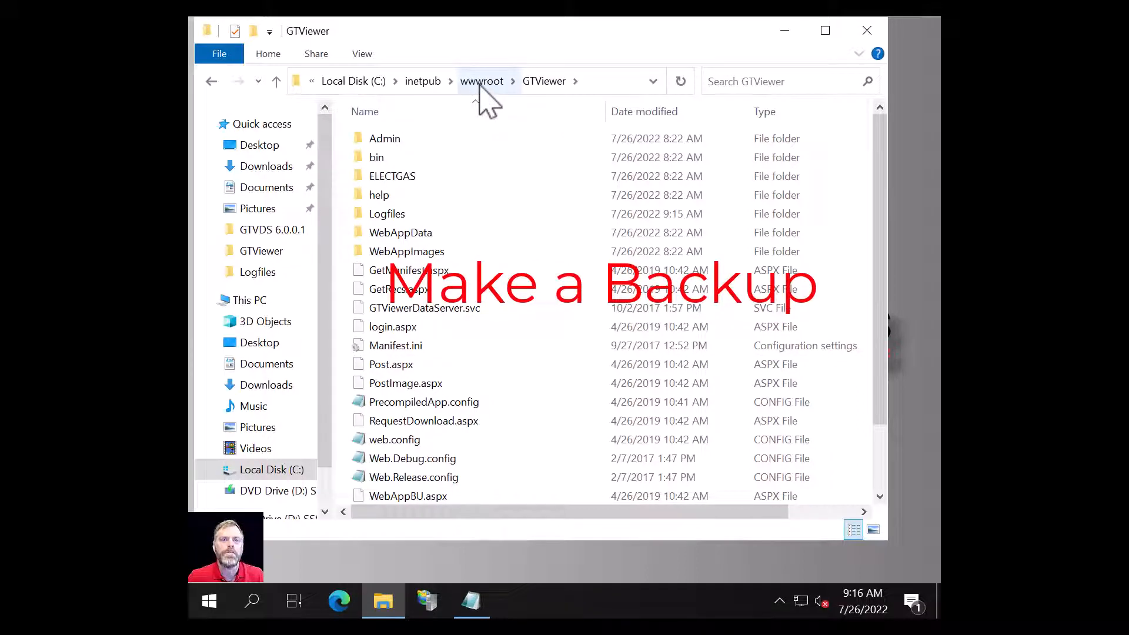
Step: Back in wwwroot, drag the GTViewer folder onto the desktop as a copy
left_click(481, 82)
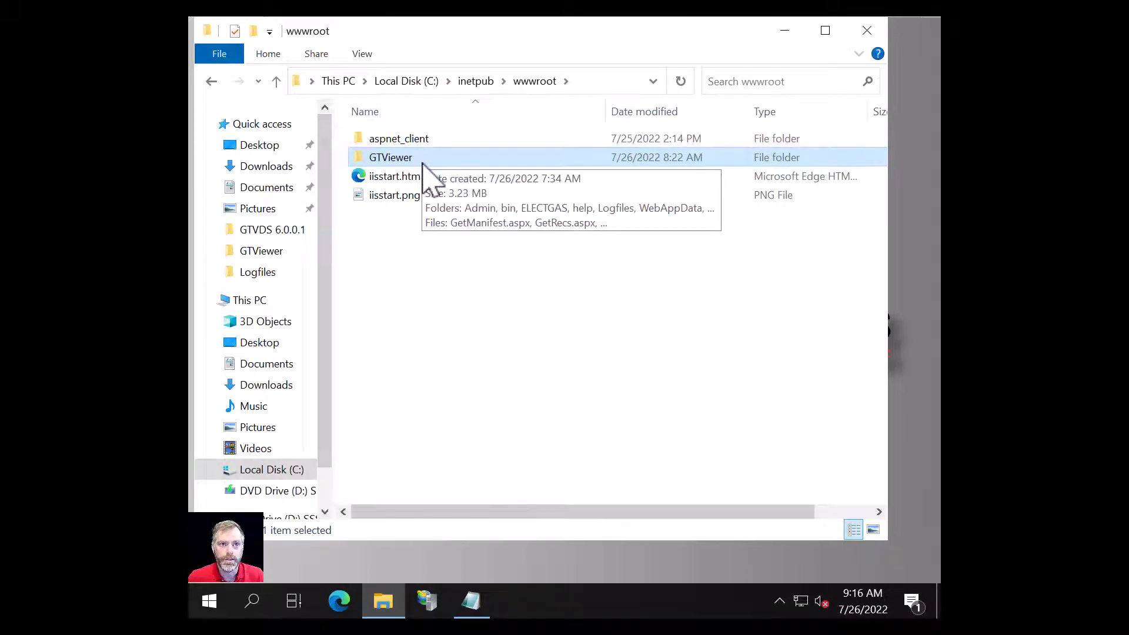
double_click(383, 159)
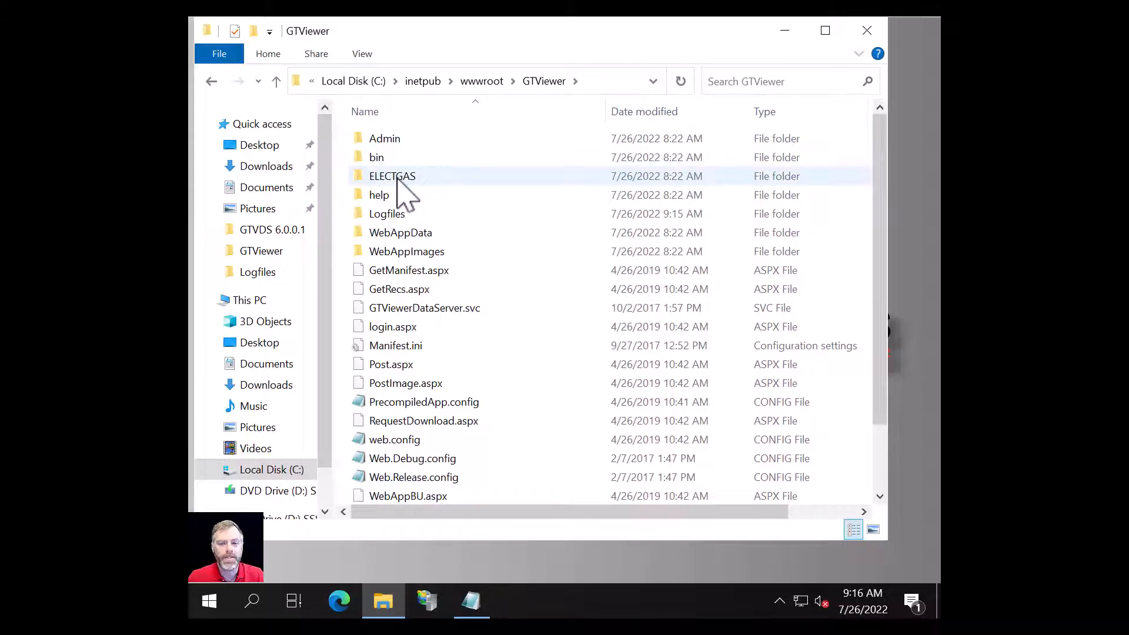
mouse_move(385, 180)
left_click(480, 81)
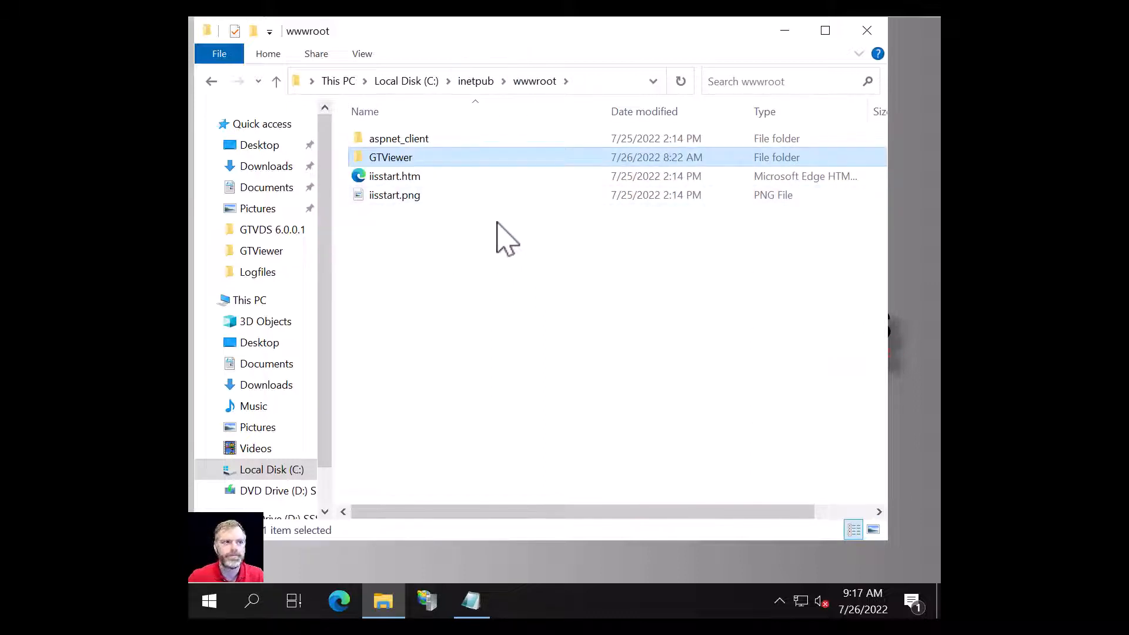
left_click_drag(359, 157, 562, 563)
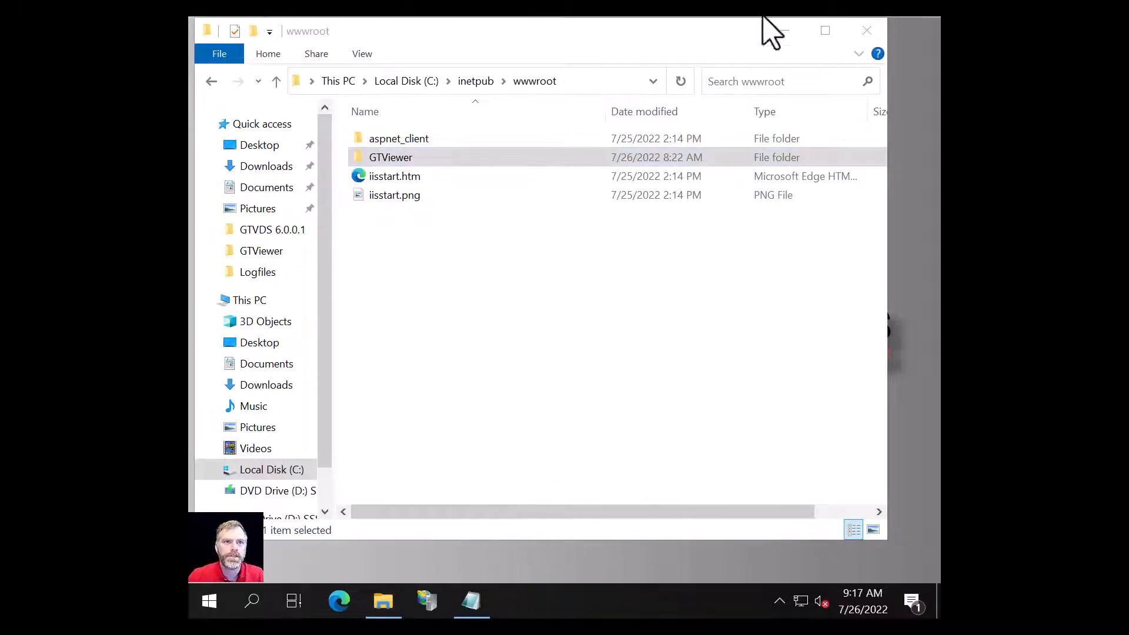
left_click_drag(700, 50, 722, 581)
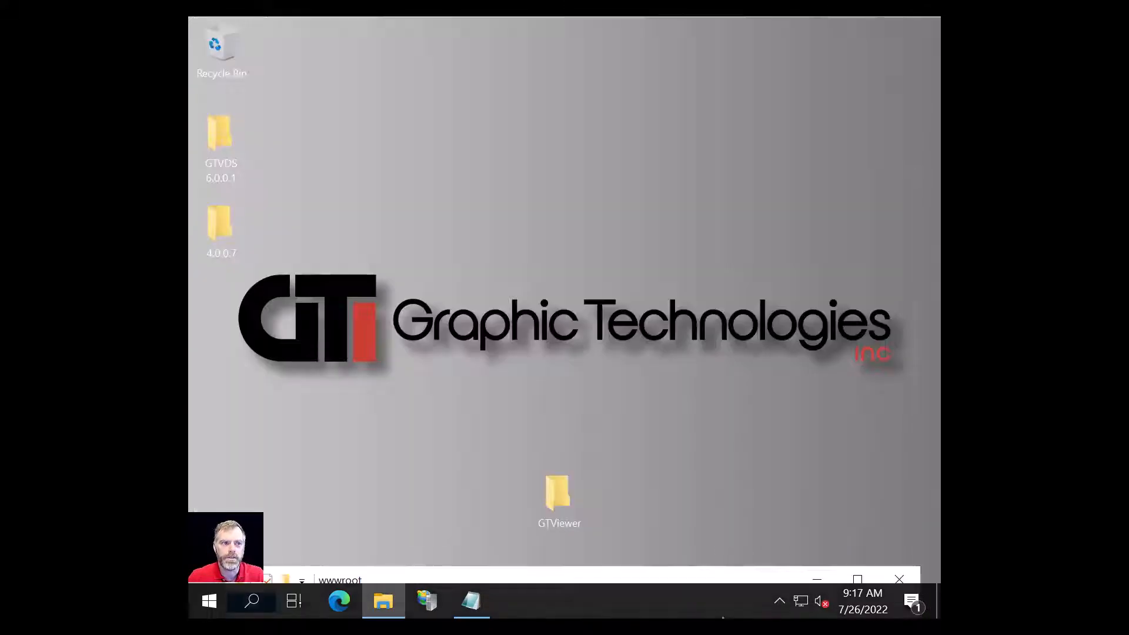
Step: Line up the desktop GTViewer copy with the other folders and rename it GTViewer-backup
left_click_drag(559, 509, 224, 329)
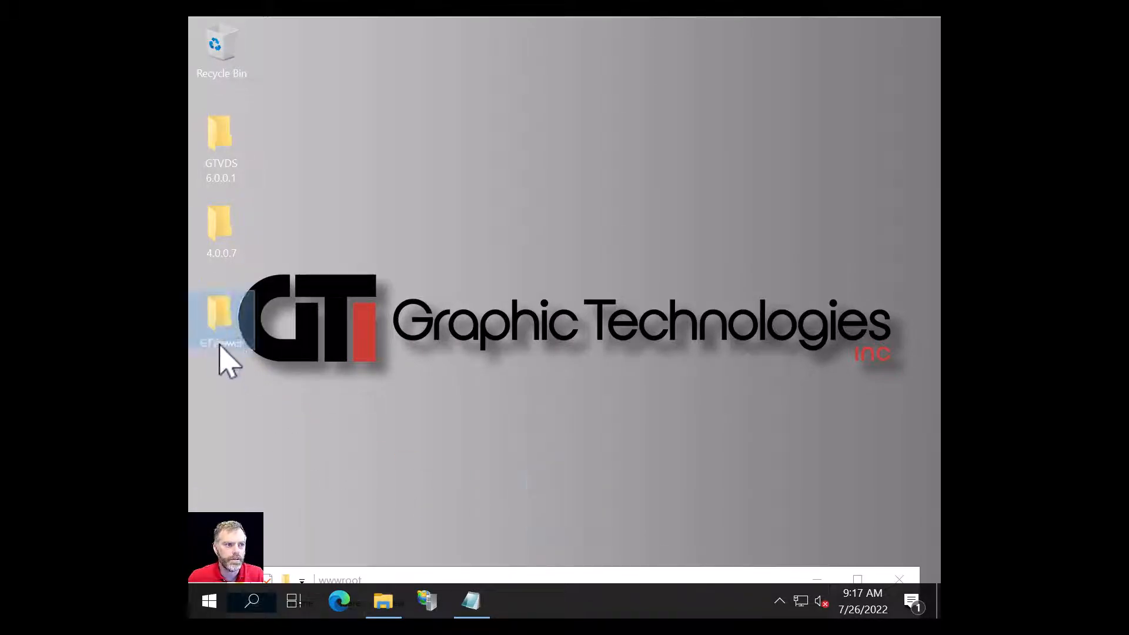
left_click(220, 346)
key("End")
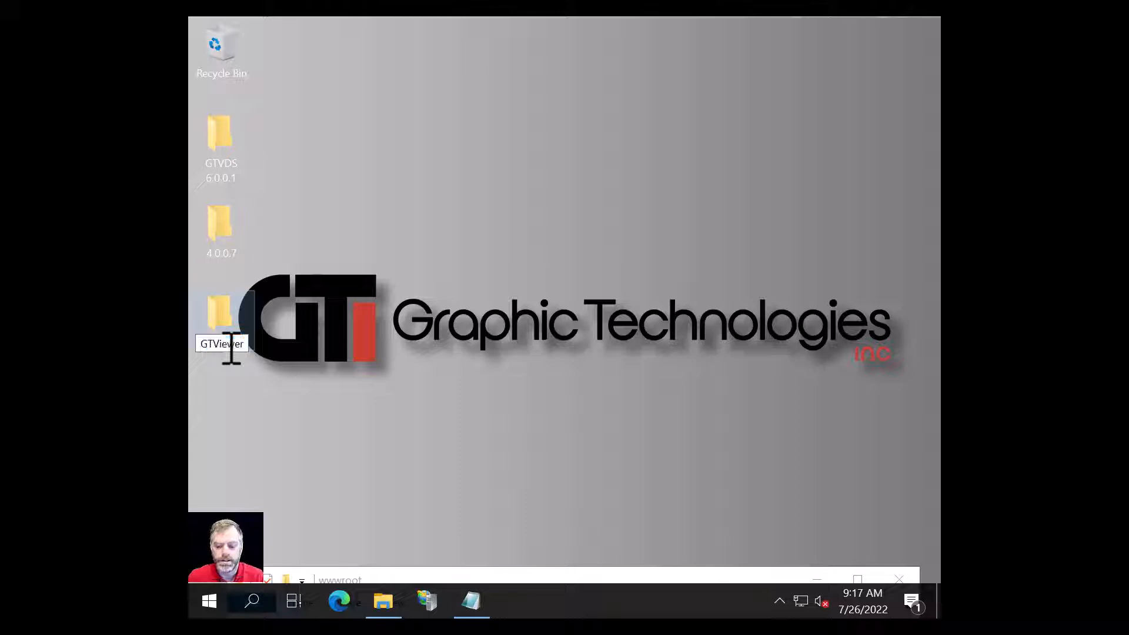
type("-back")
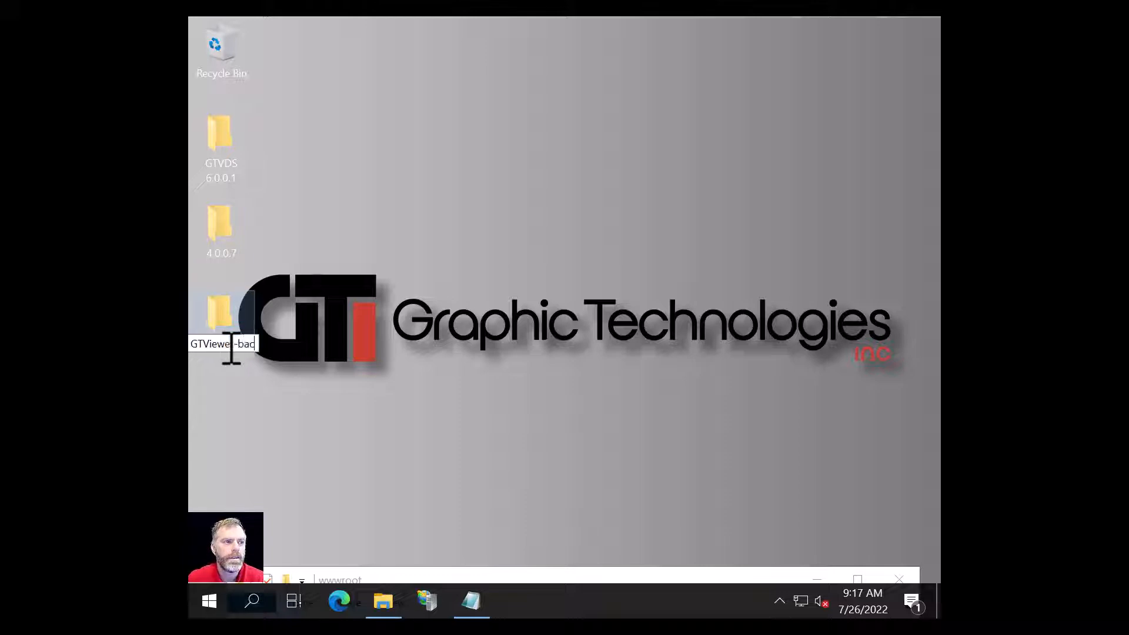
type("up")
key("Return")
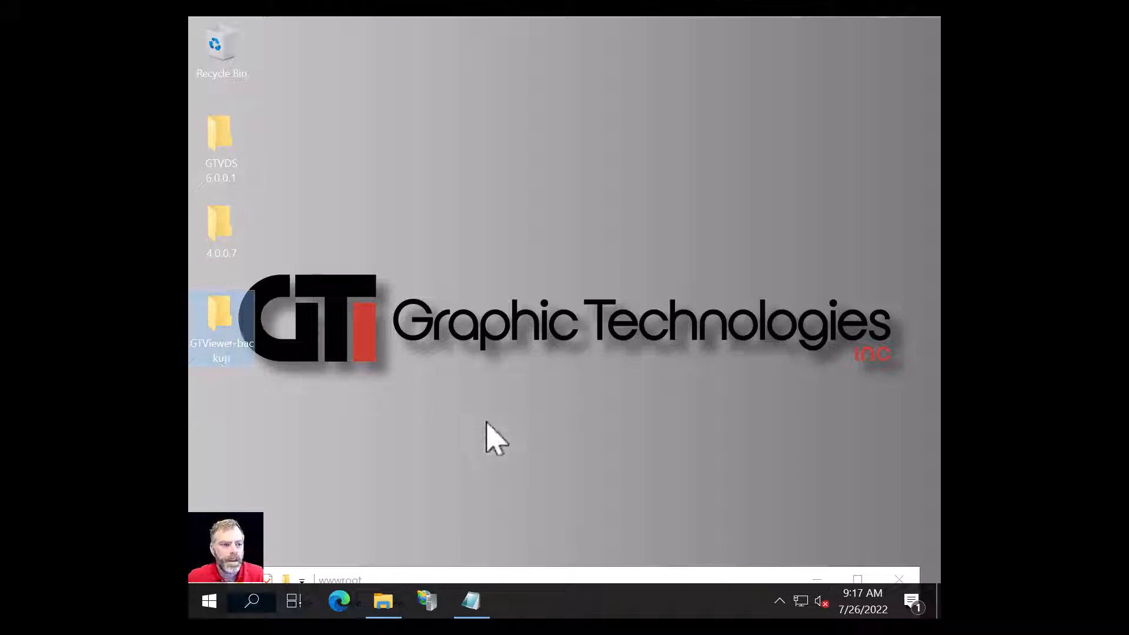
left_click_drag(484, 580, 450, 34)
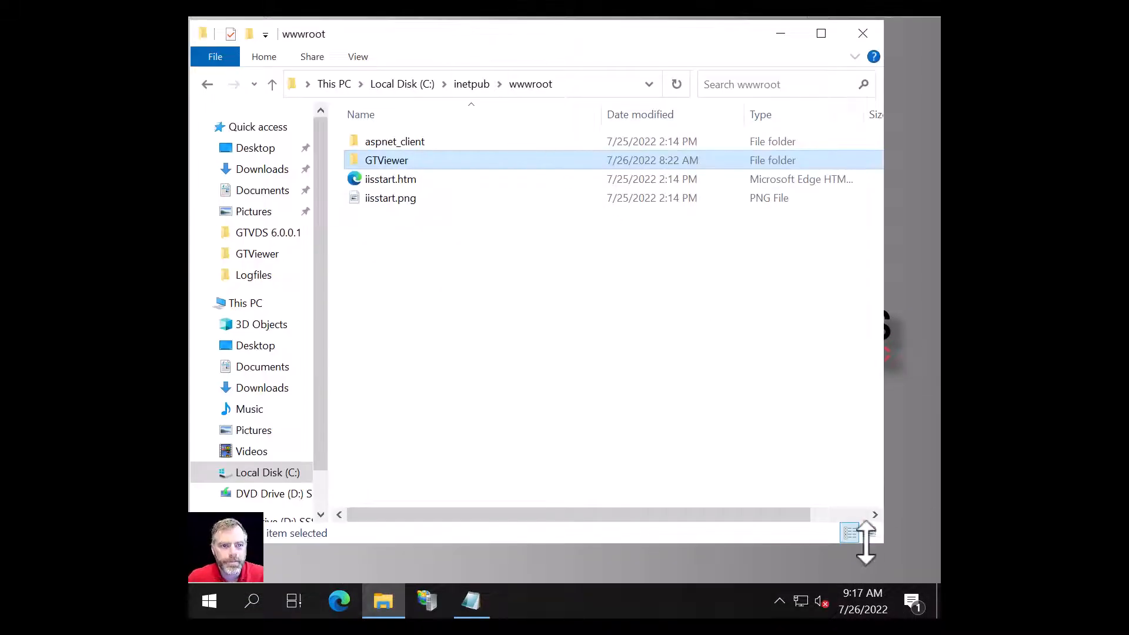
double_click(544, 33)
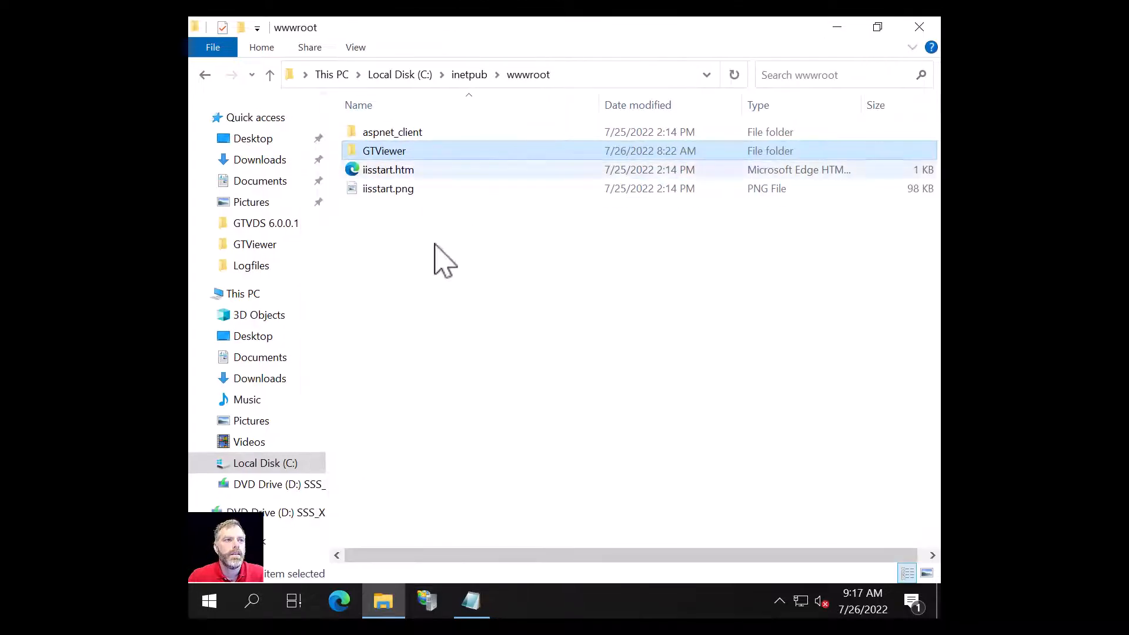
double_click(386, 152)
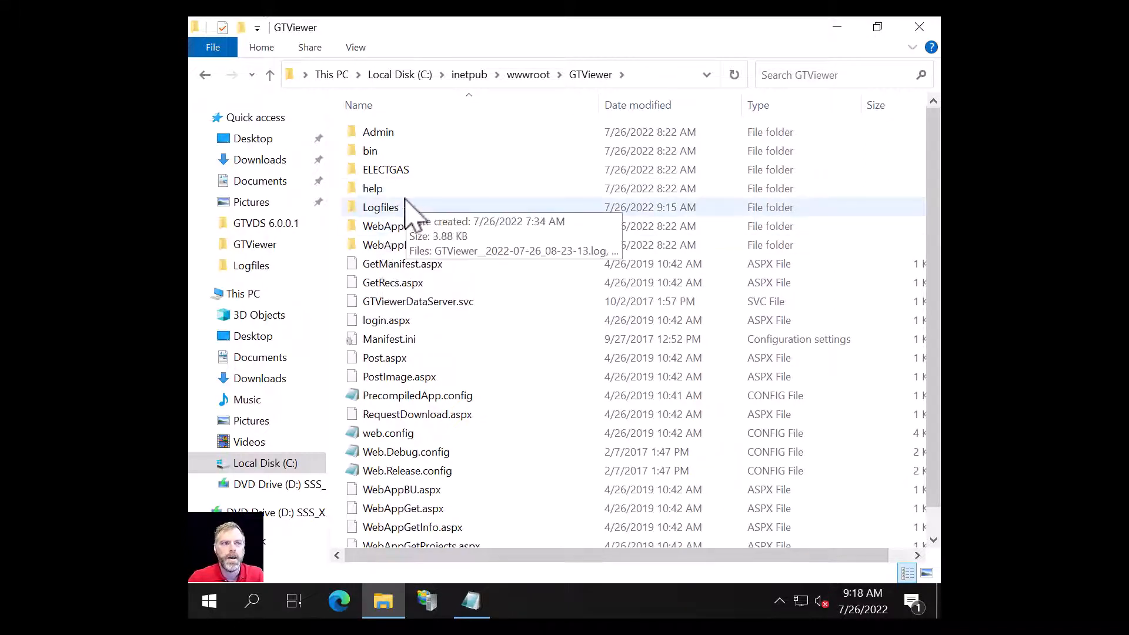
left_click(376, 340)
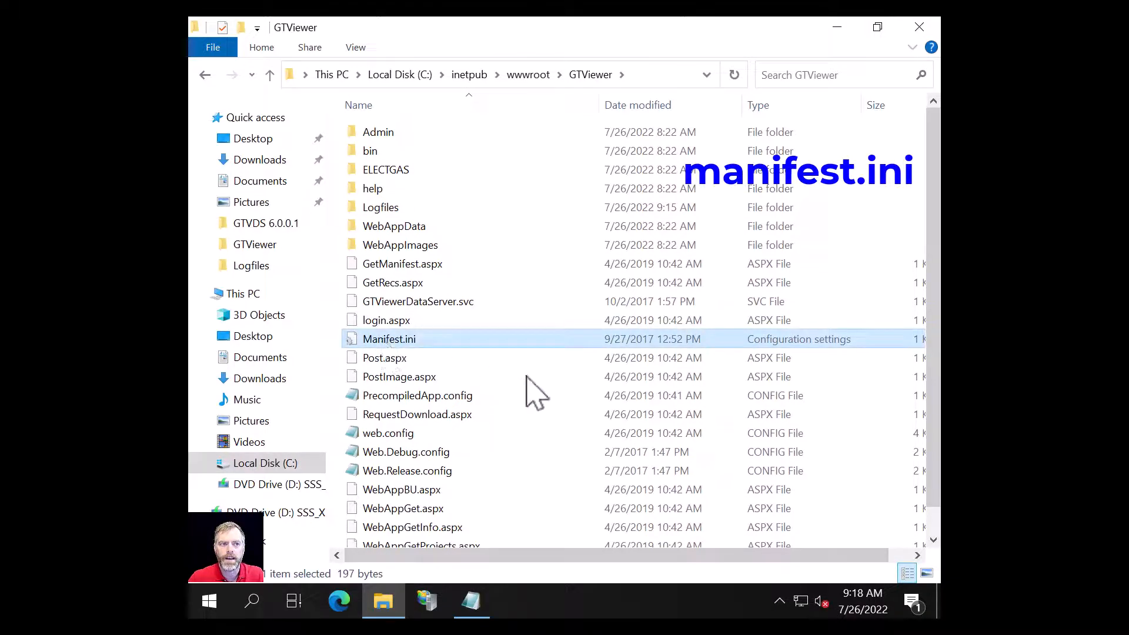
left_click(372, 439)
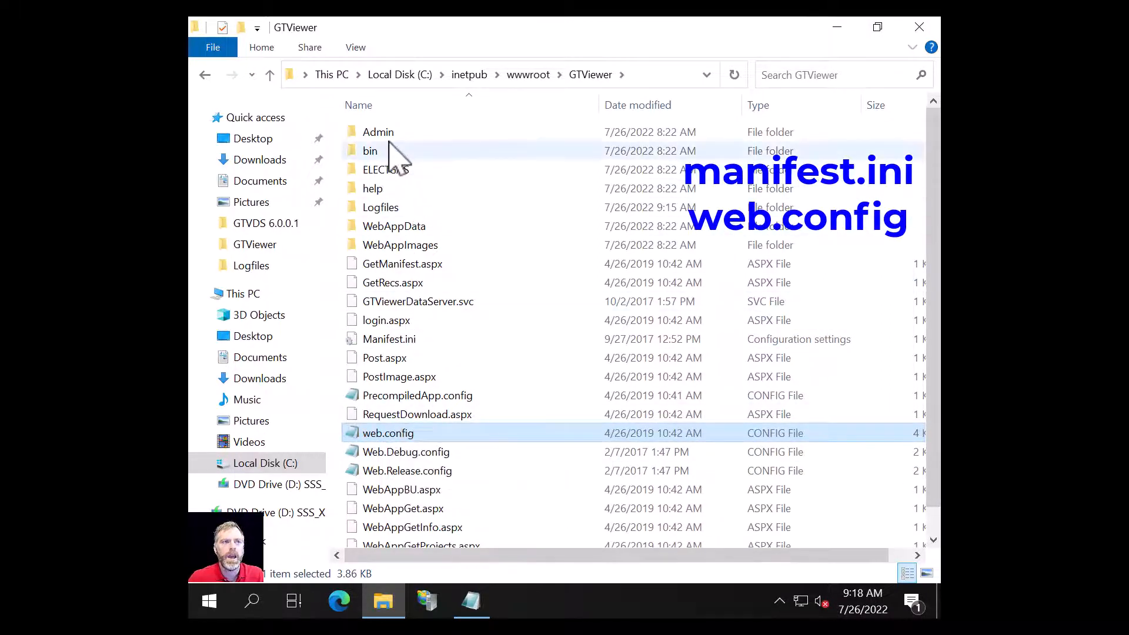
left_click(370, 152)
double_click(369, 151)
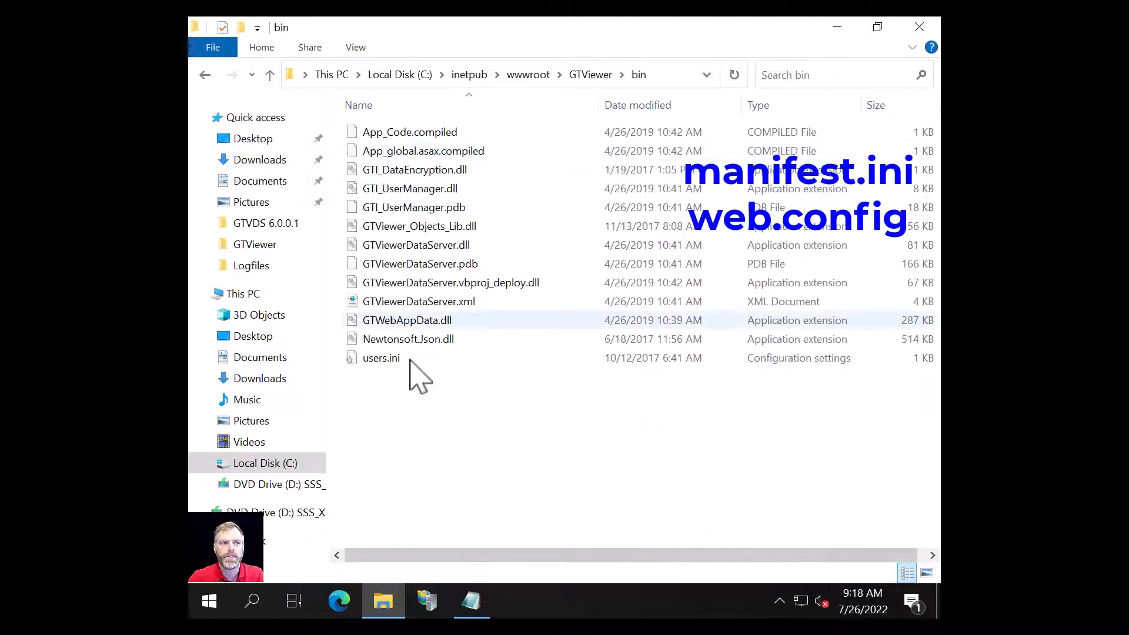
left_click(377, 358)
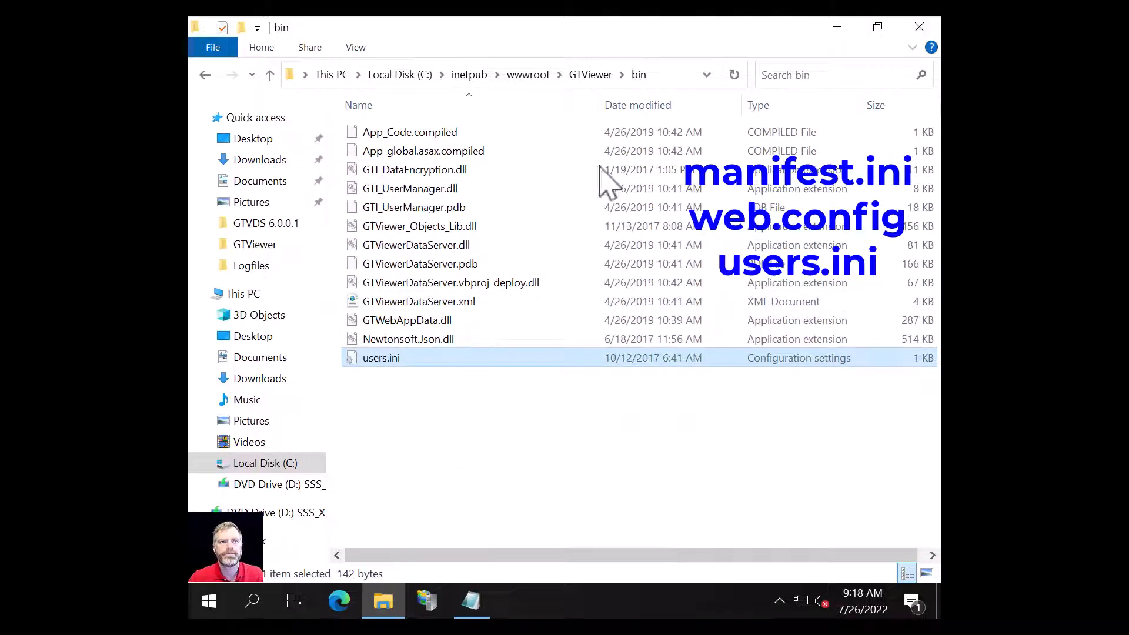
left_click(590, 76)
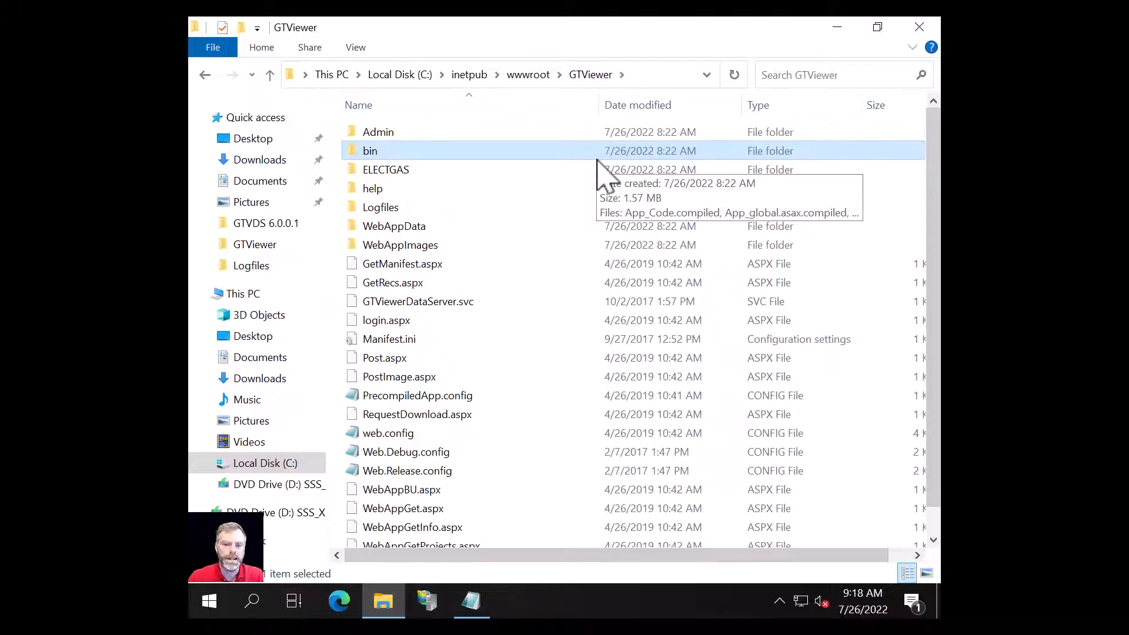
left_click(405, 139)
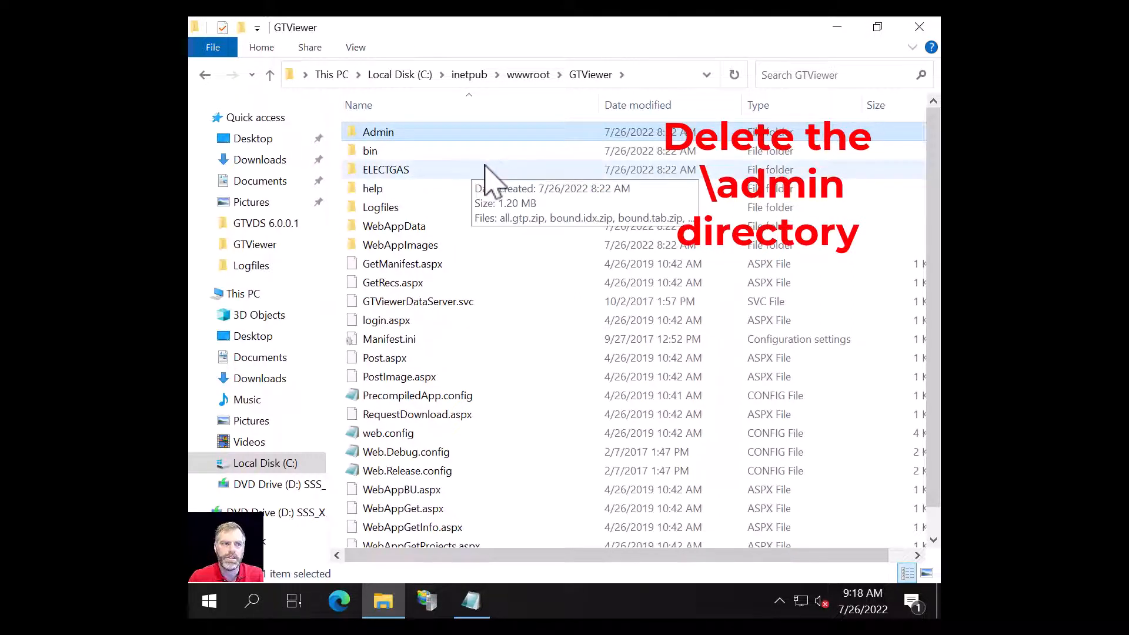
Step: Delete the Admin folder and all 12 bin files except users.ini
key("Delete")
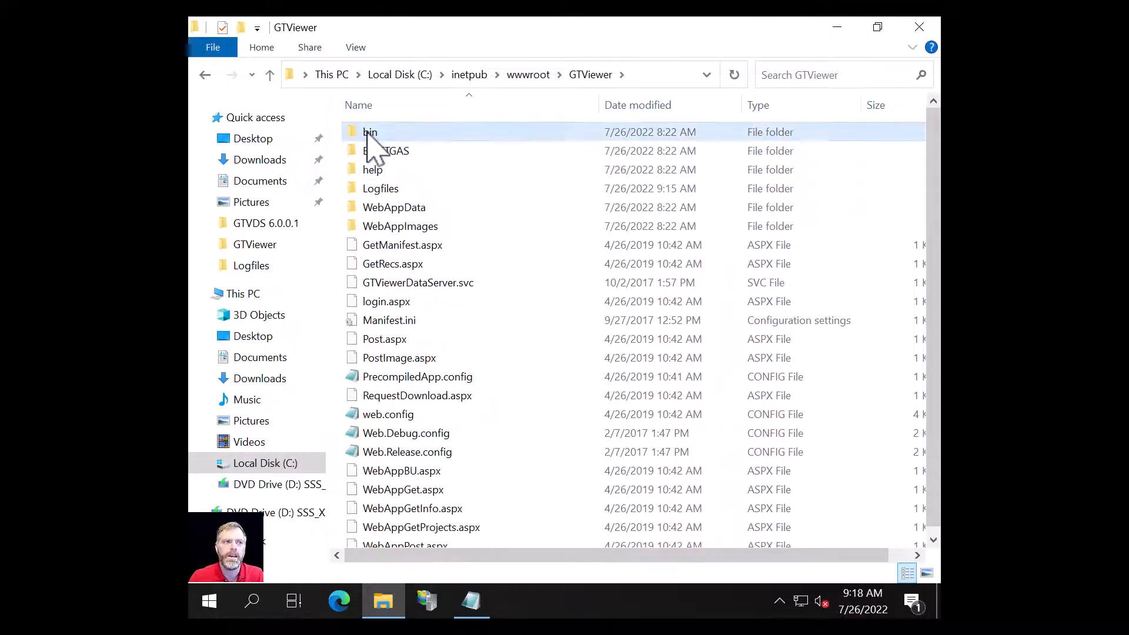
double_click(371, 135)
left_click(391, 137)
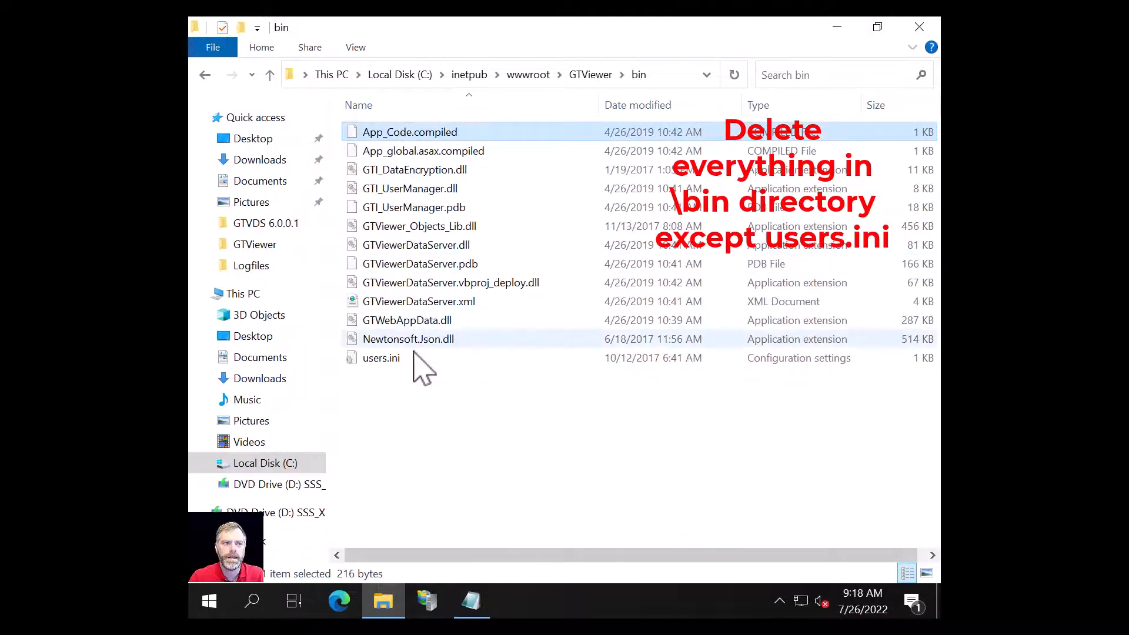
left_click(406, 342, "shift")
key("Delete")
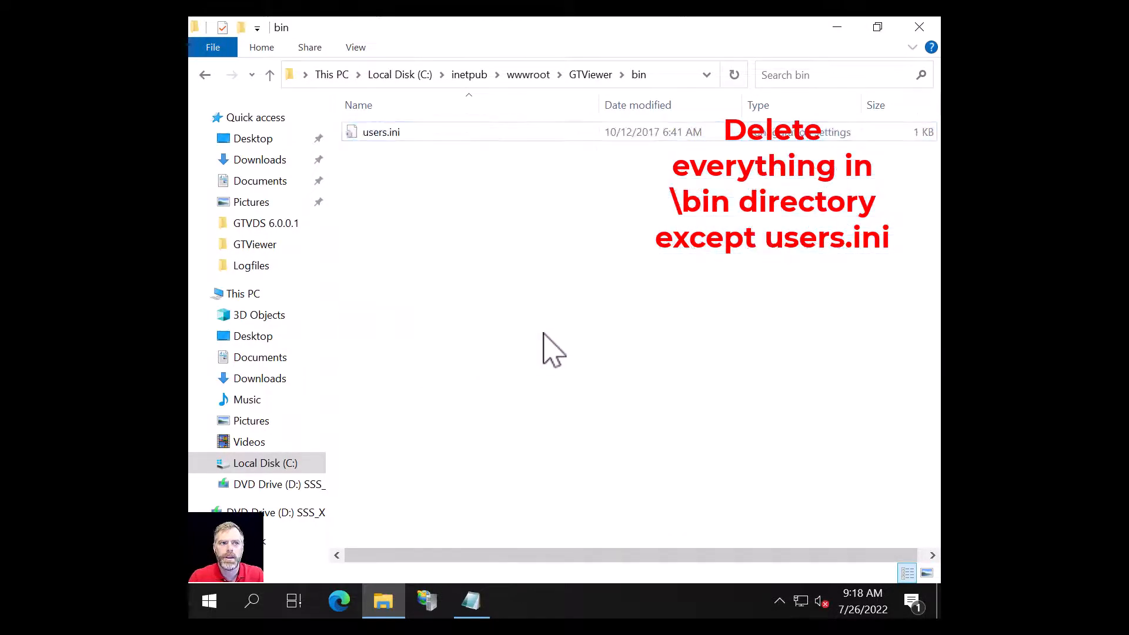
Step: Delete the ELECTGAS and help folders from the GTViewer folder
left_click(590, 74)
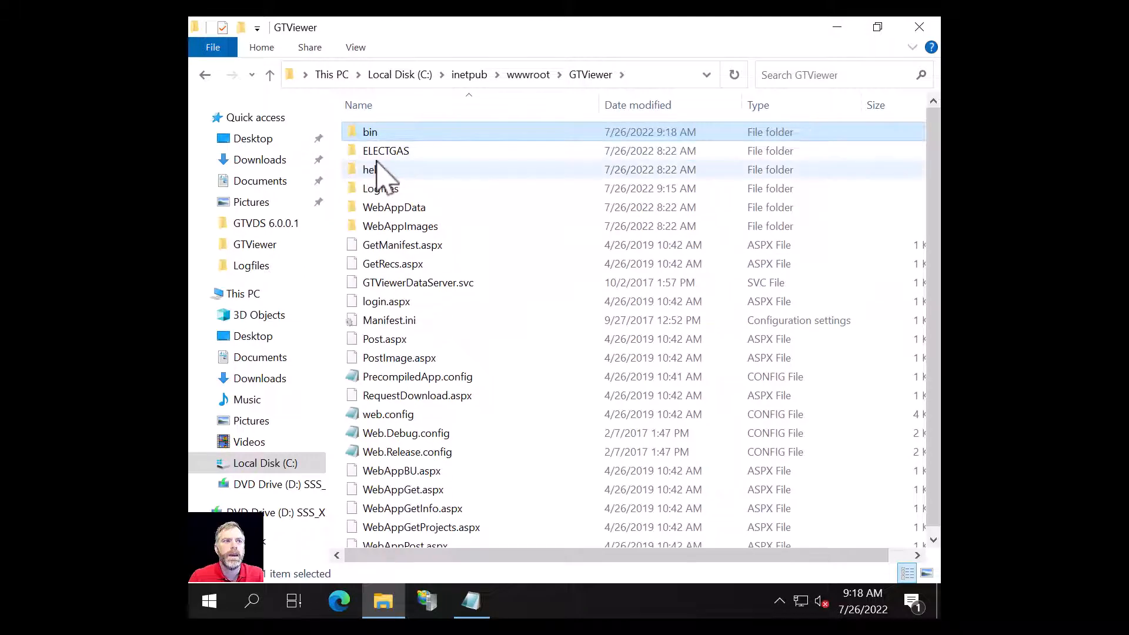
left_click(386, 150)
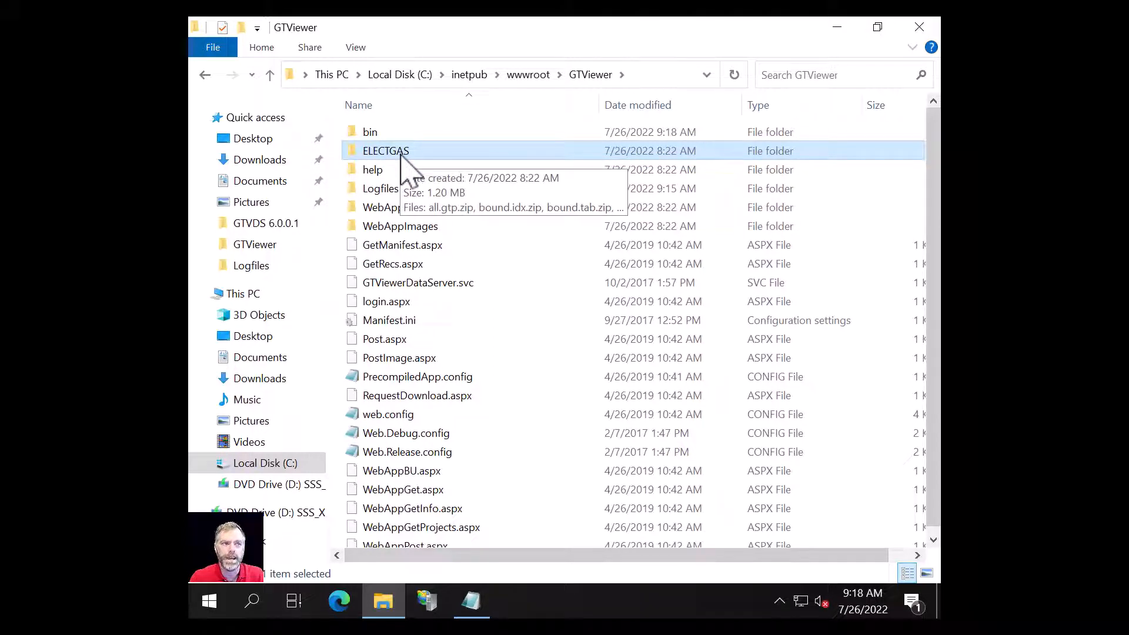
key("Delete")
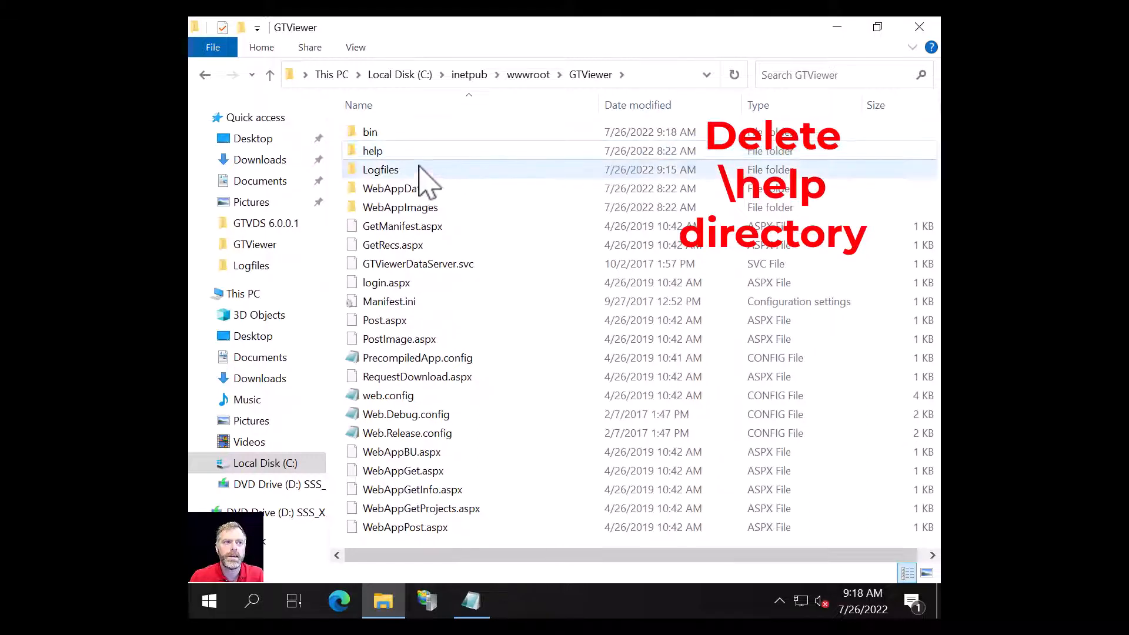
left_click(371, 152)
key("Delete")
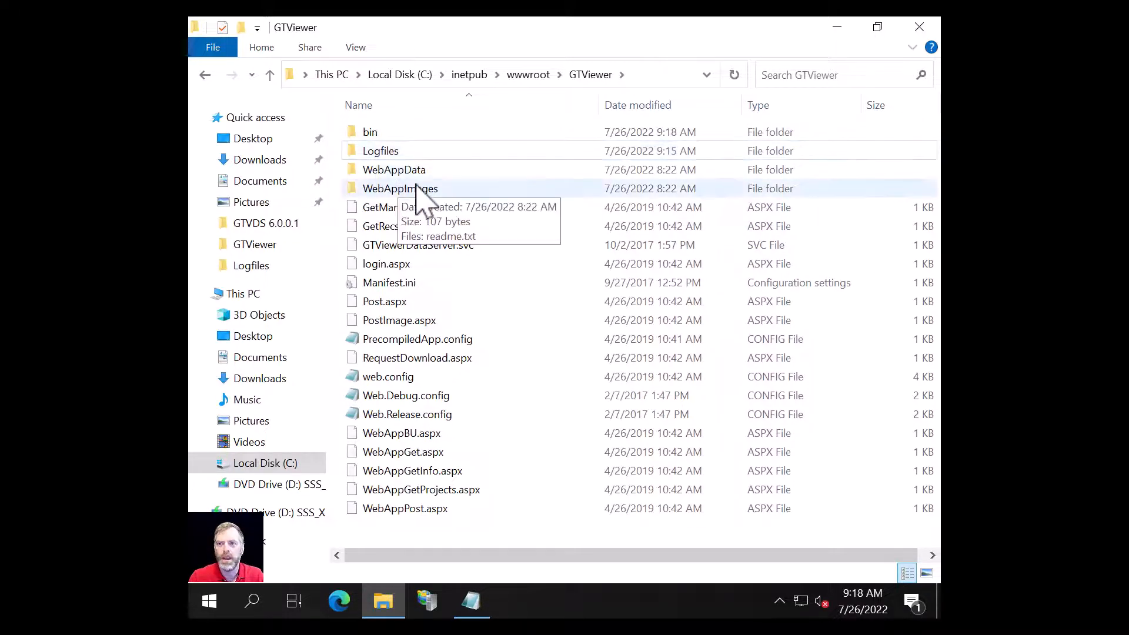
double_click(392, 170)
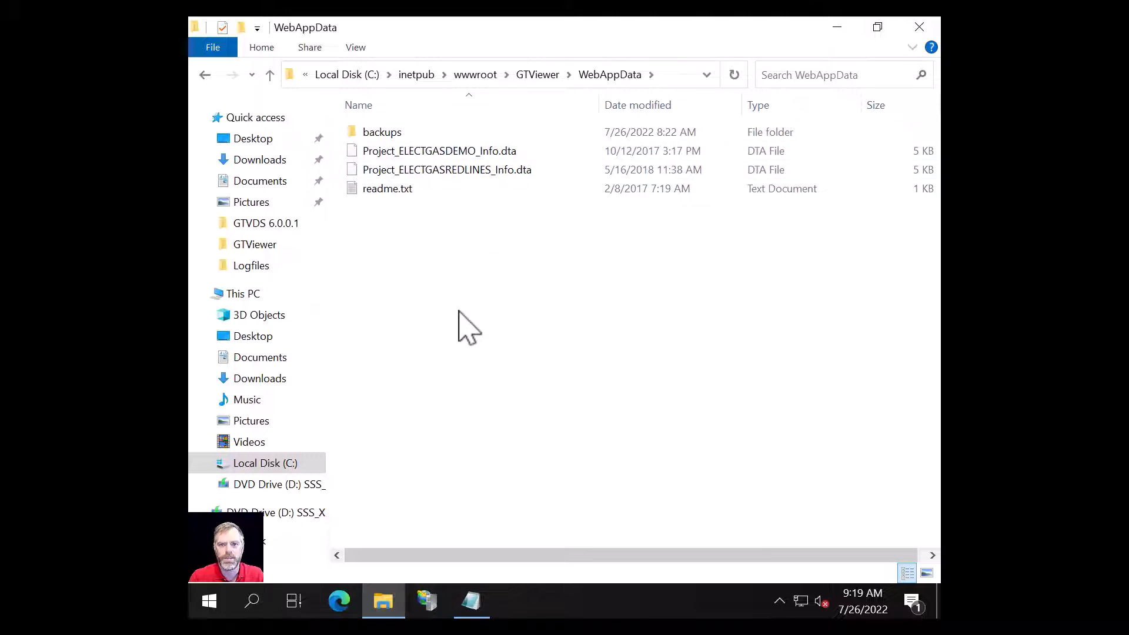
left_click(541, 75)
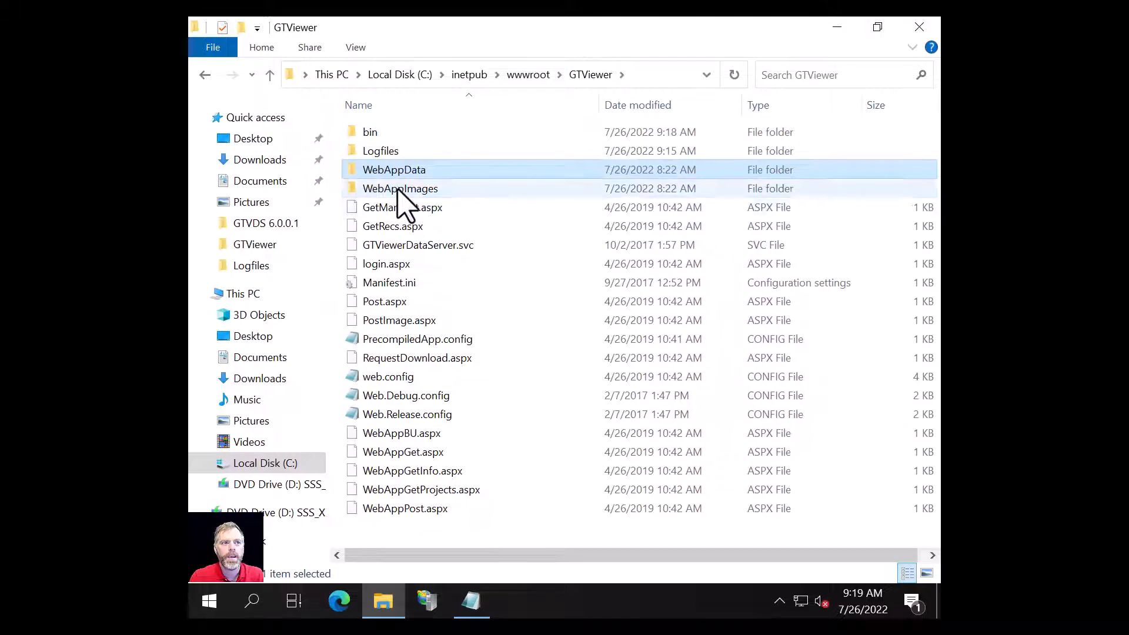
double_click(398, 190)
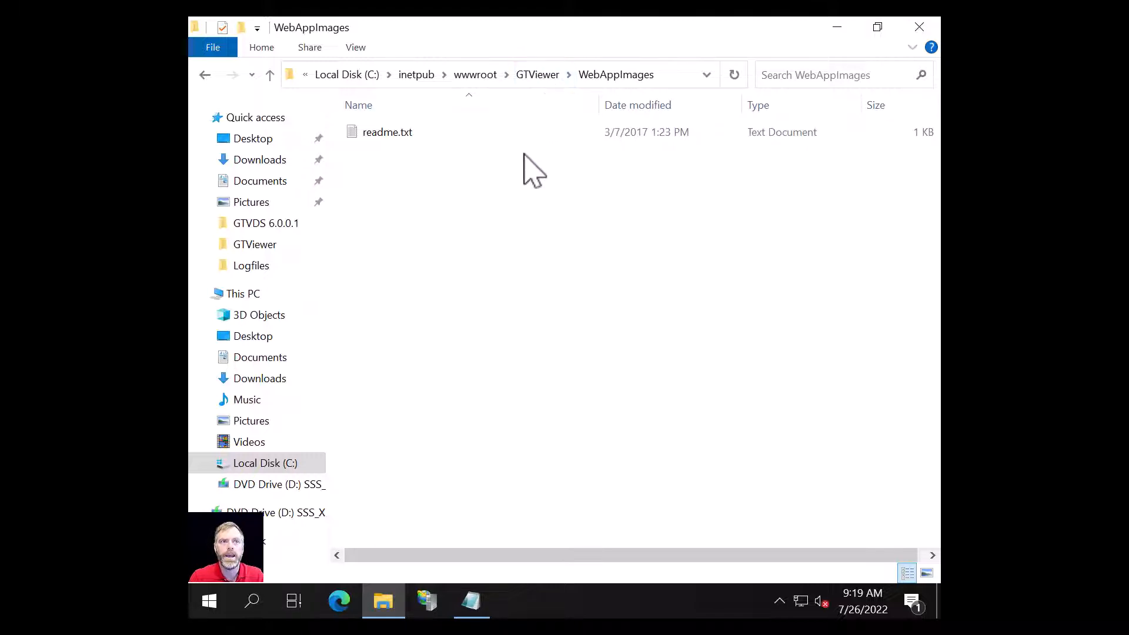
left_click(538, 75)
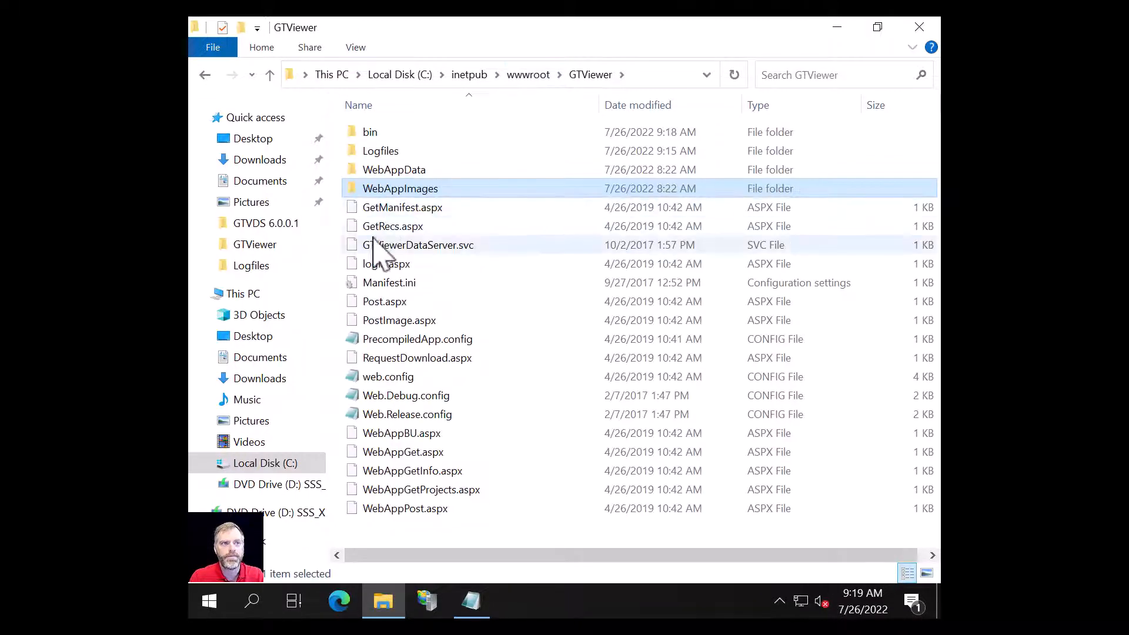
Step: Delete the 15 files from GetManifest.aspx to WebAppPost.aspx, keeping Manifest.ini and web.config
left_click(390, 207)
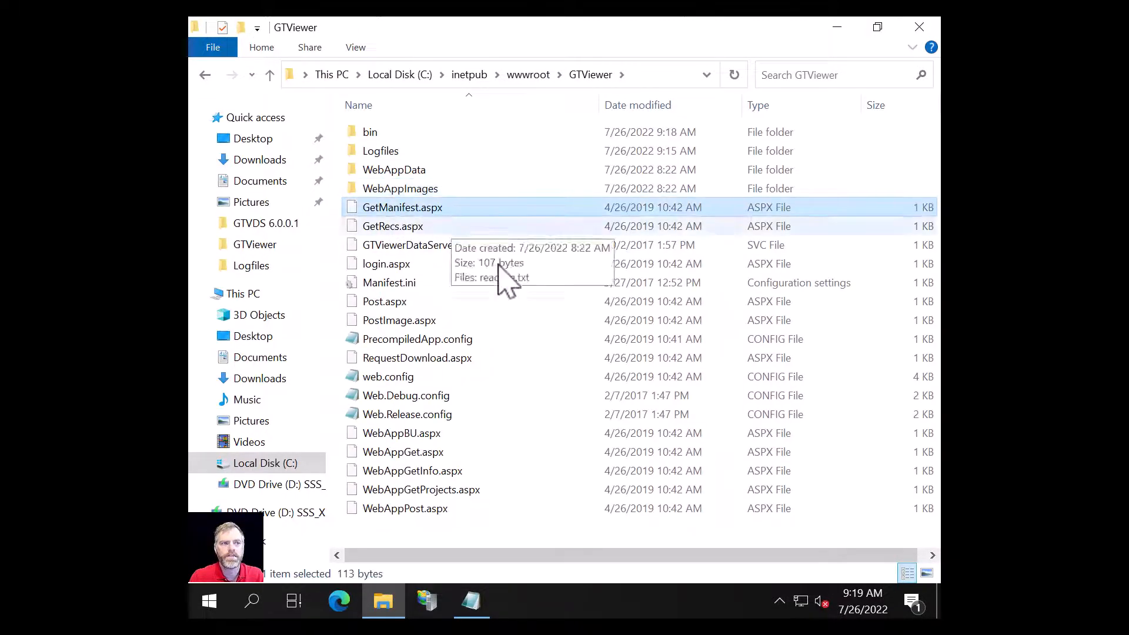
left_click(405, 509, "shift")
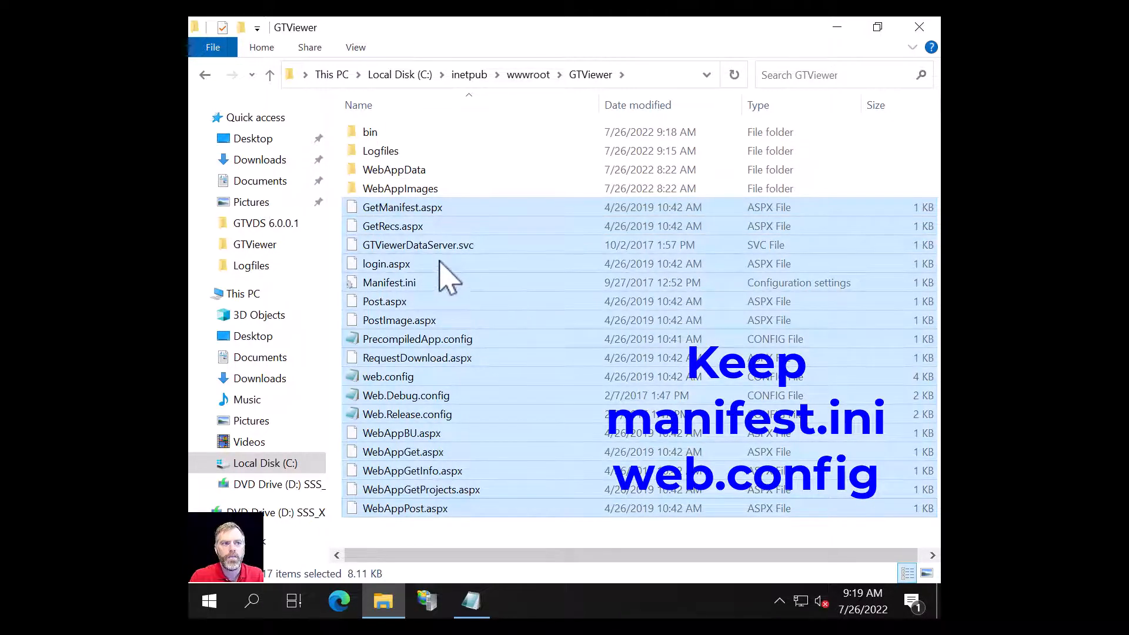
left_click(388, 283, "ctrl")
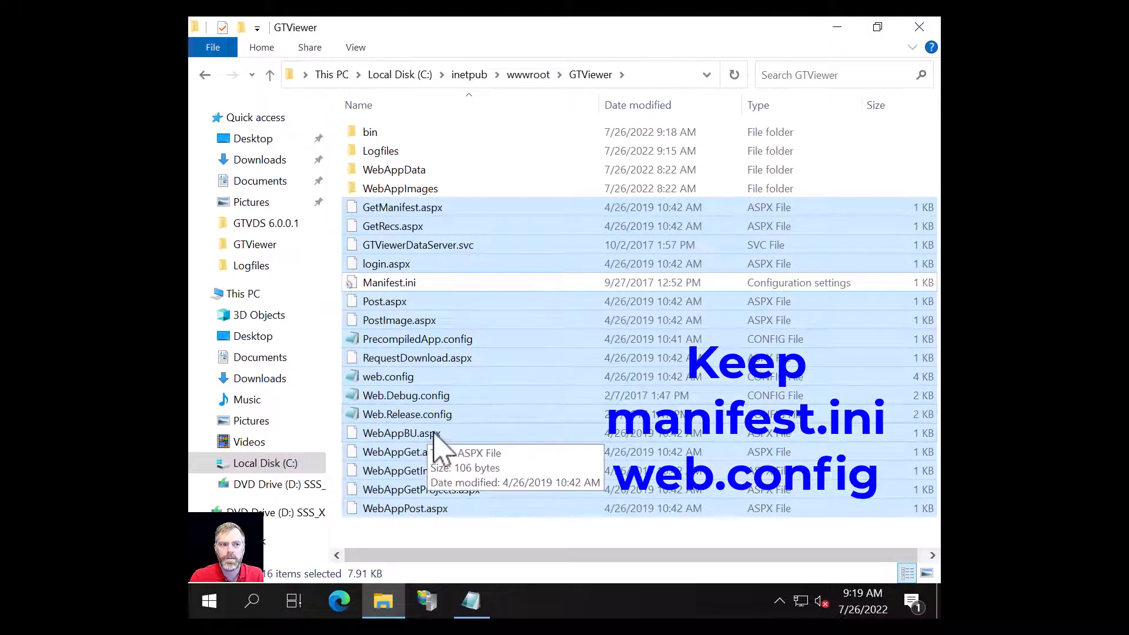
left_click(378, 378, "ctrl")
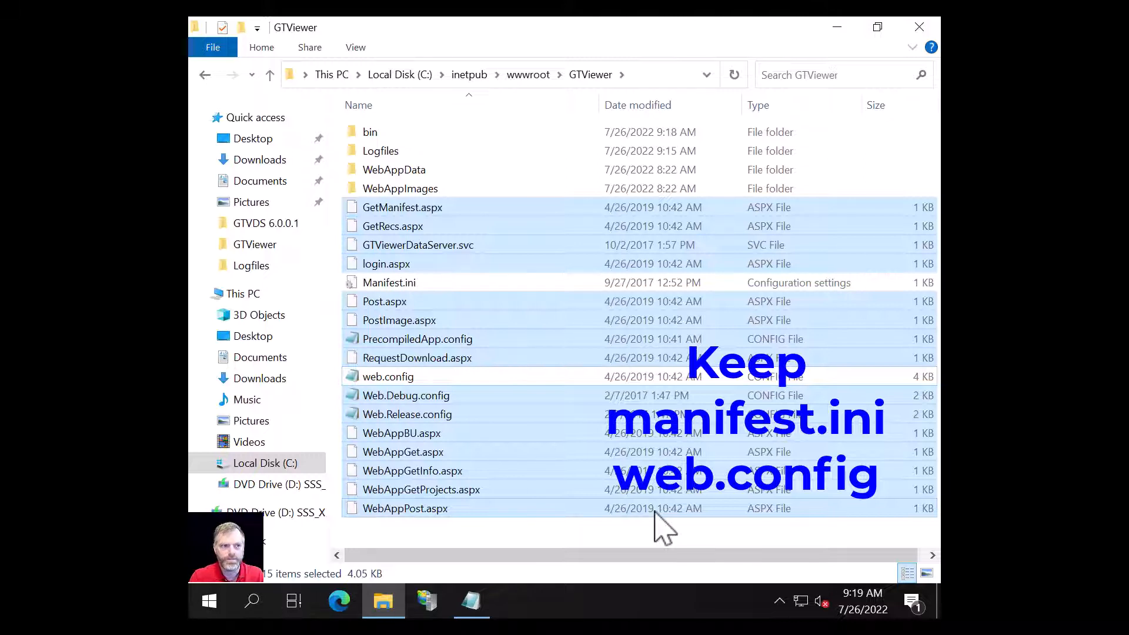
key("Delete")
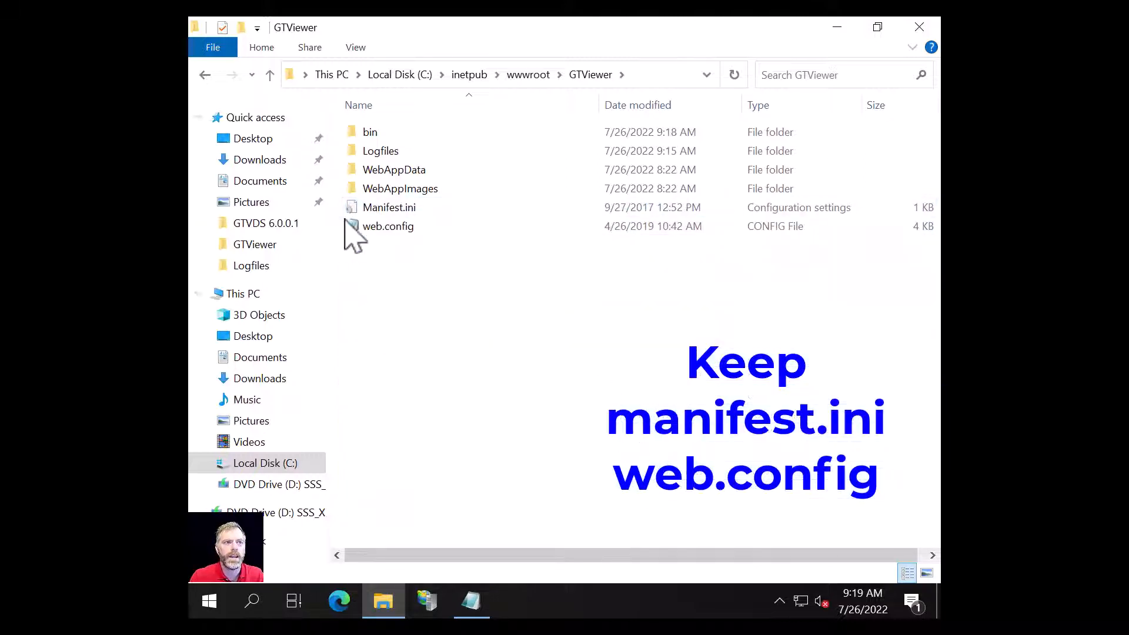
Step: Rename web.config to web.config.old, accepting the extension-change warning
left_click(385, 227)
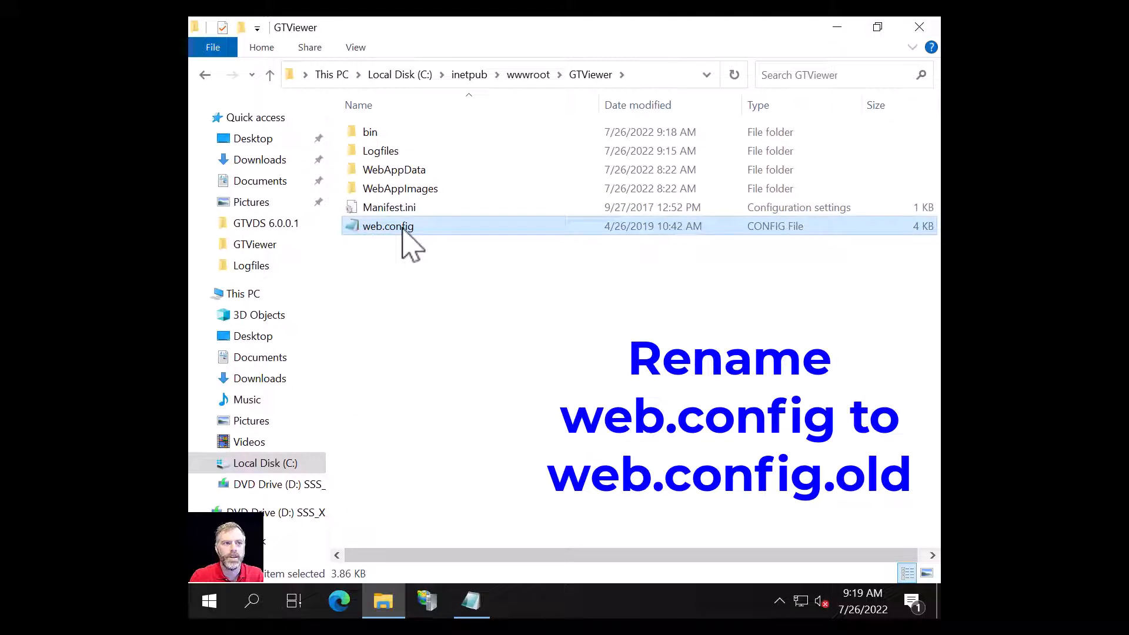
left_click(403, 227)
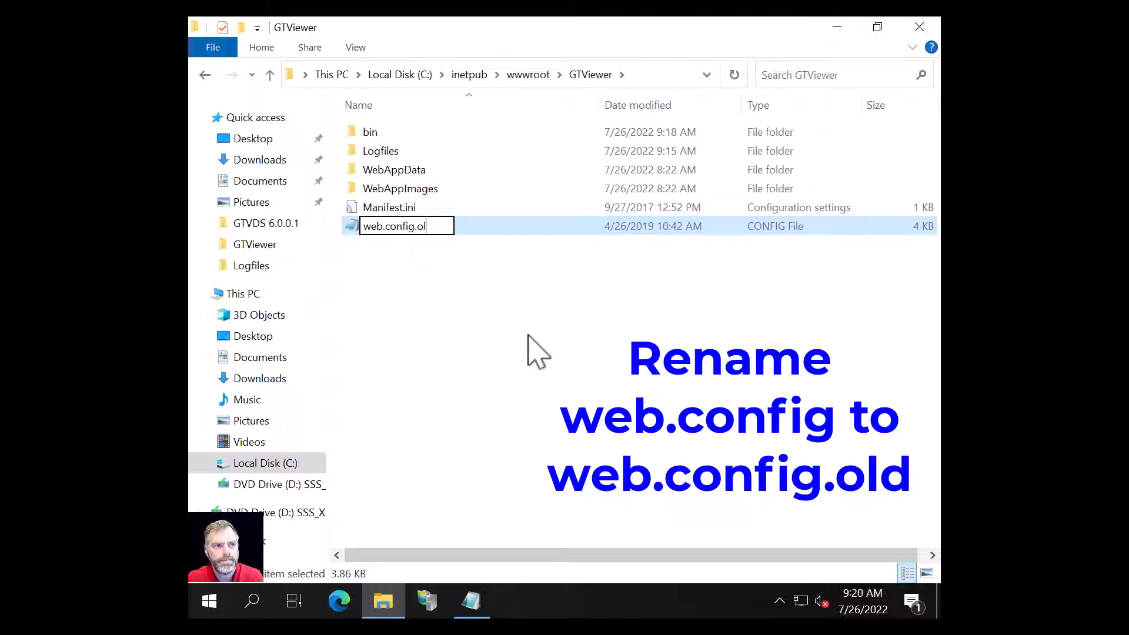
key("Return")
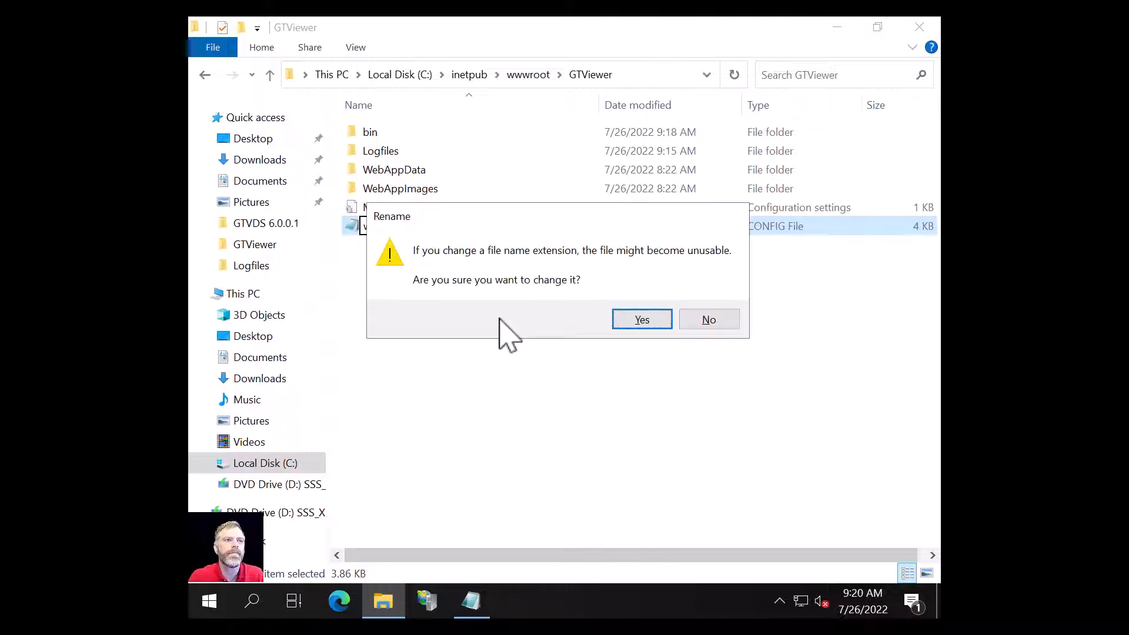
left_click(643, 321)
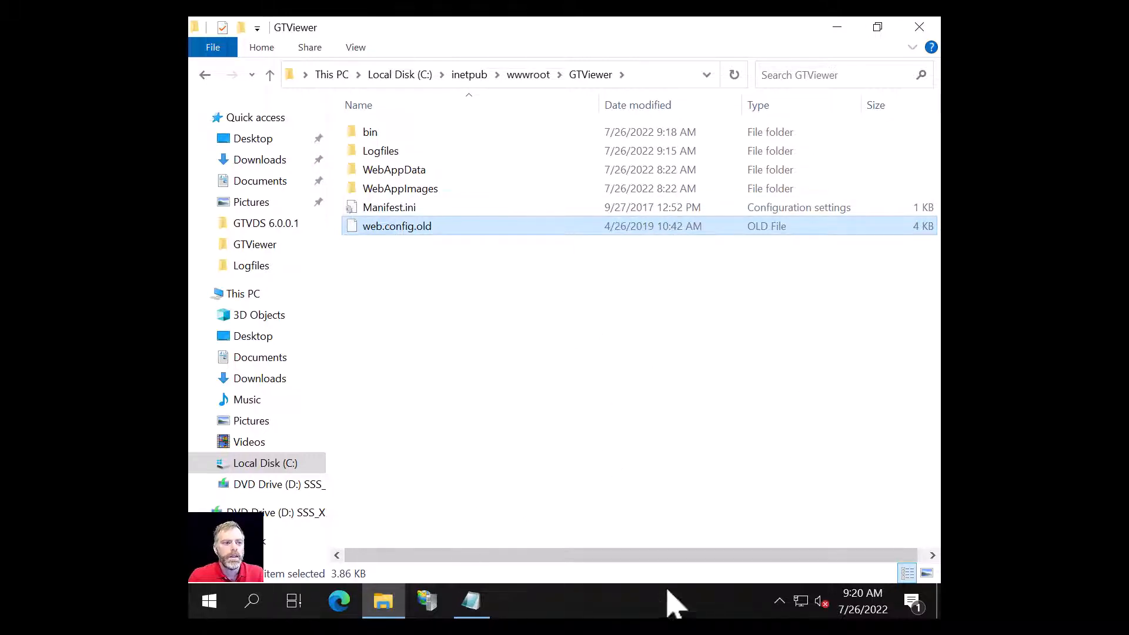
Step: From the desktop, open GTVDS 6.0.0.1 > inetpub > wwwroot > GTViewer
left_click(939, 602)
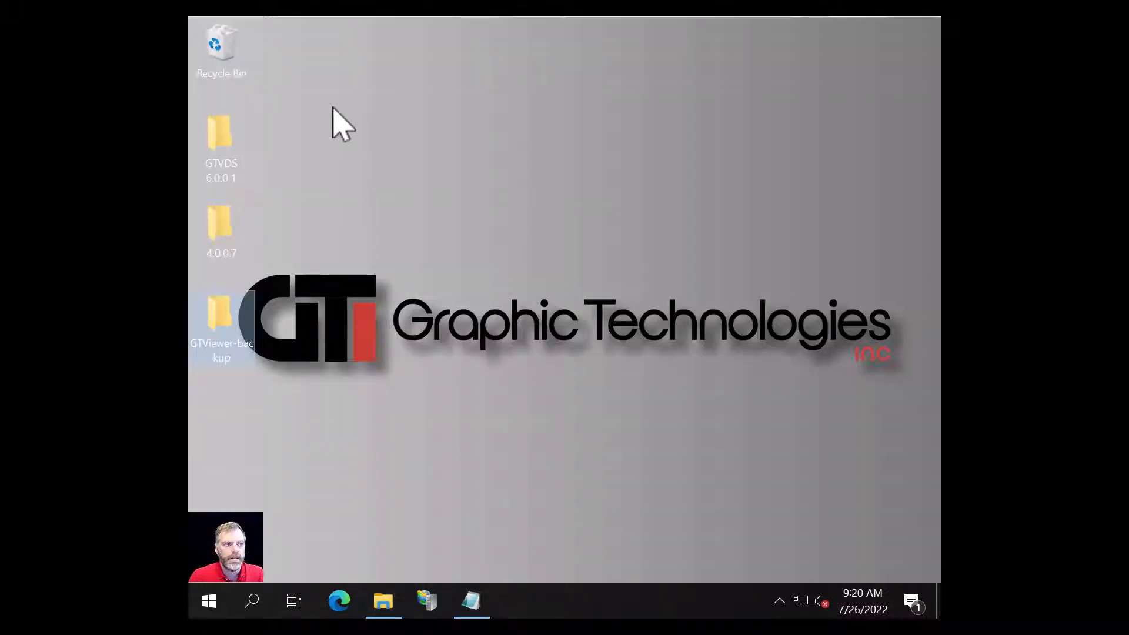
left_click(228, 133)
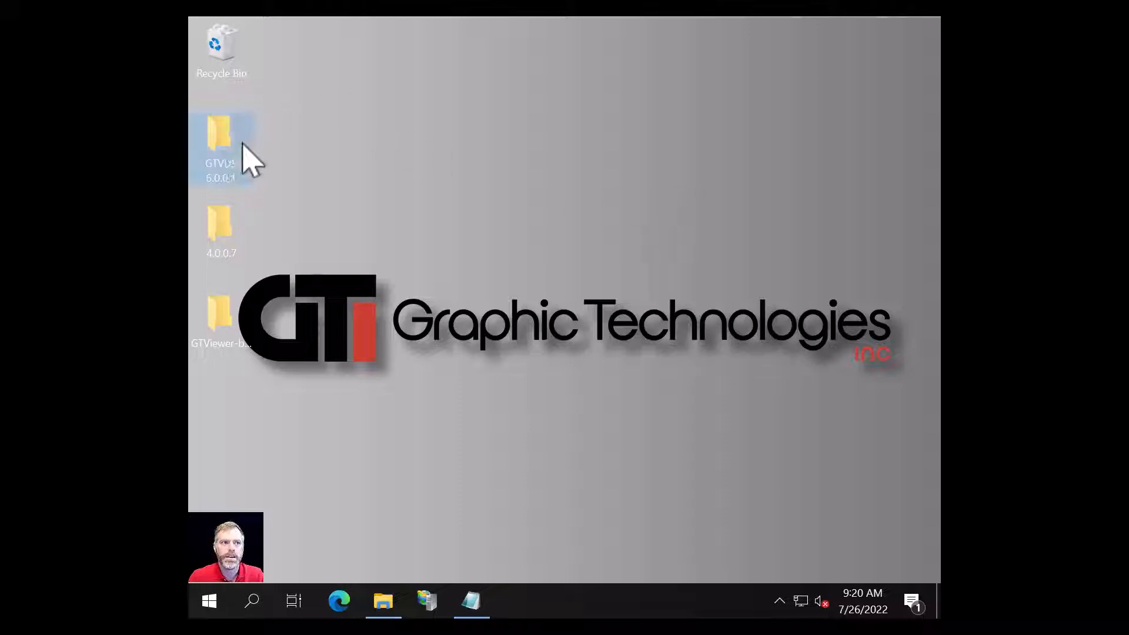
double_click(225, 140)
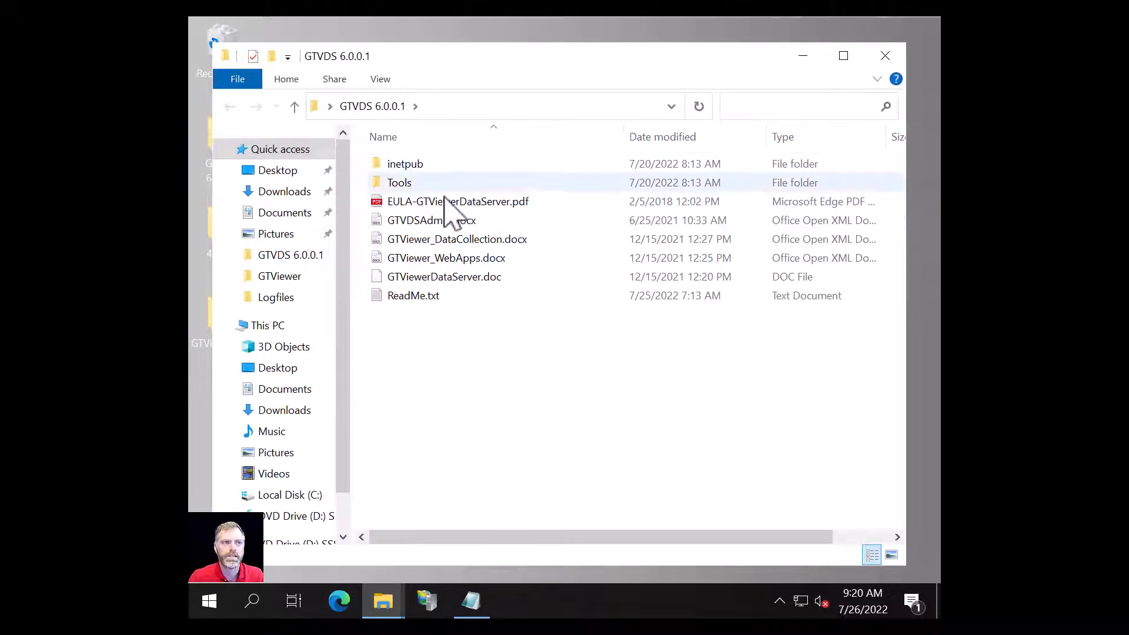
double_click(402, 166)
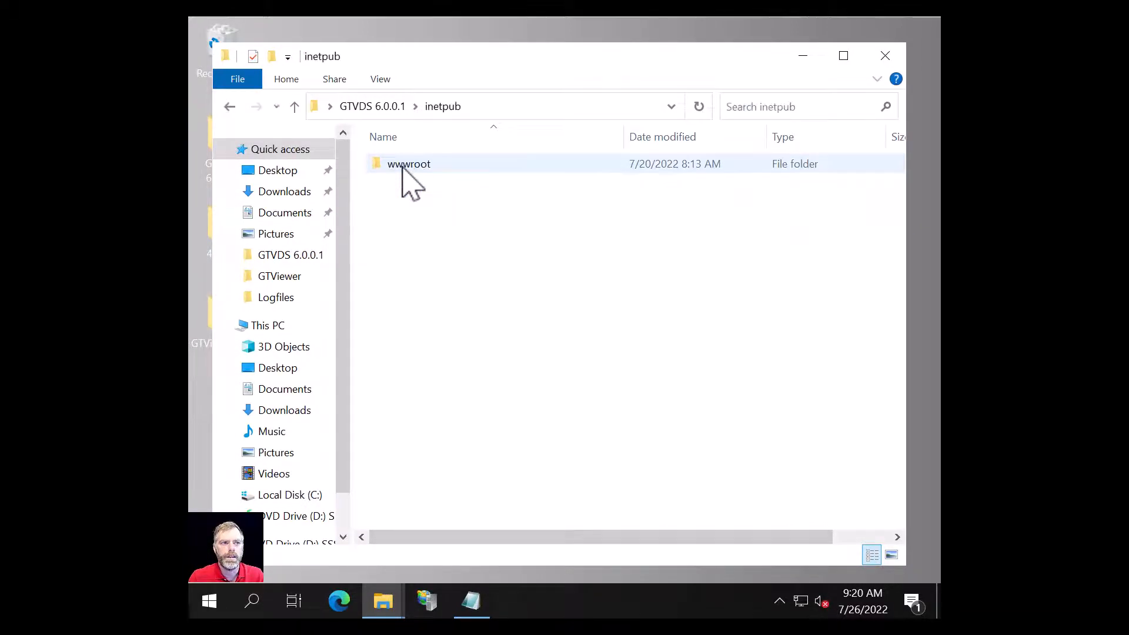
double_click(402, 165)
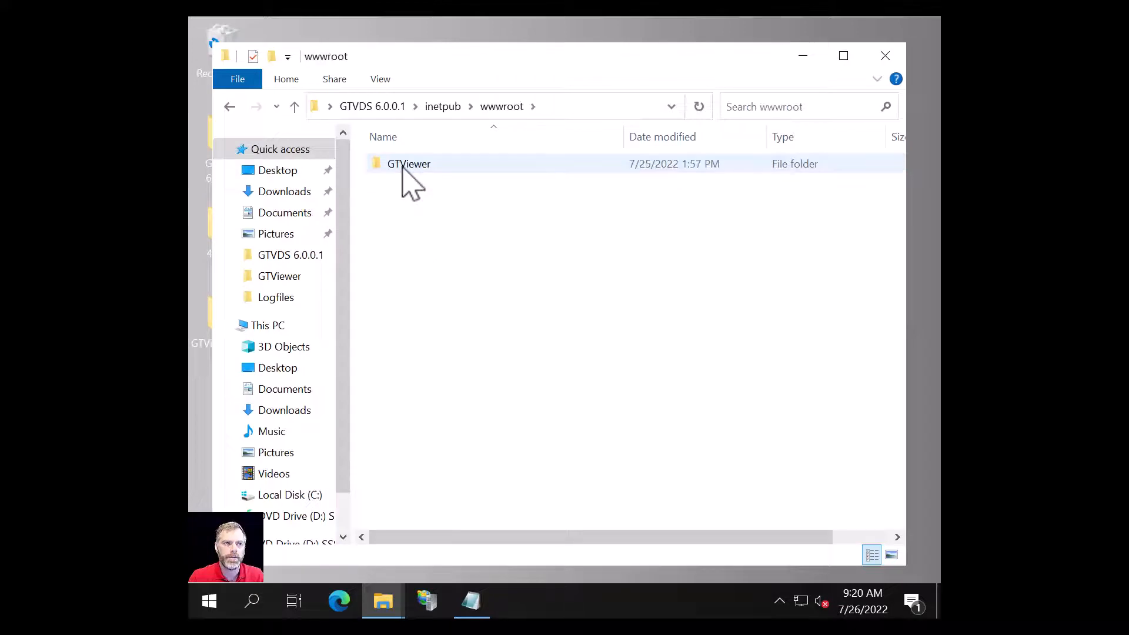
double_click(404, 166)
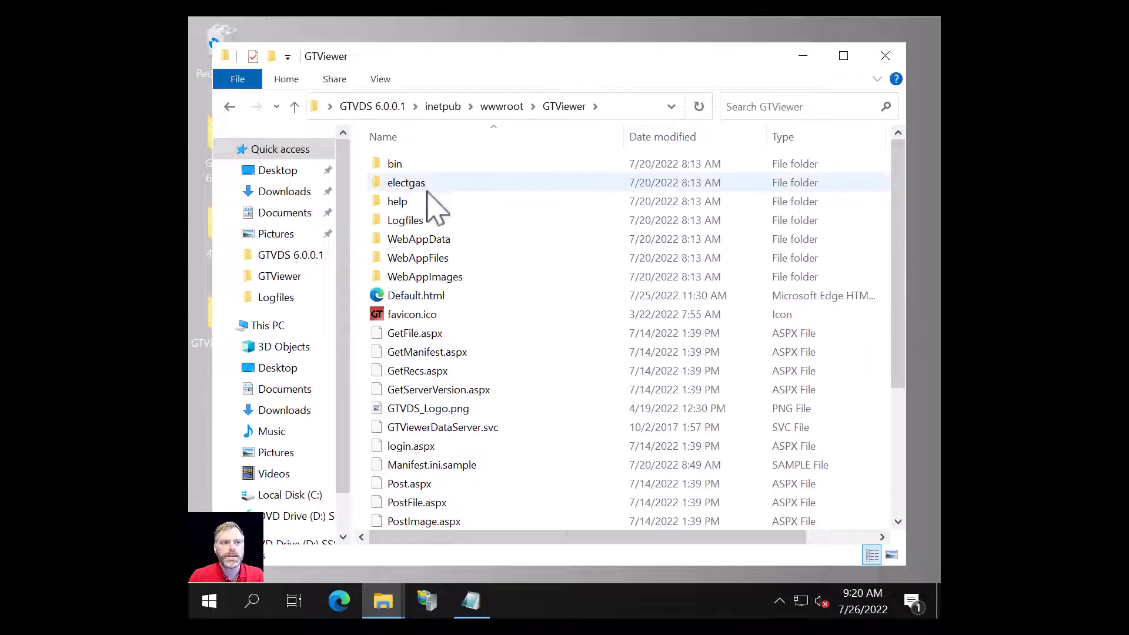
Step: Inspect the new package's bin, Logfiles and WebAppData folders
double_click(384, 167)
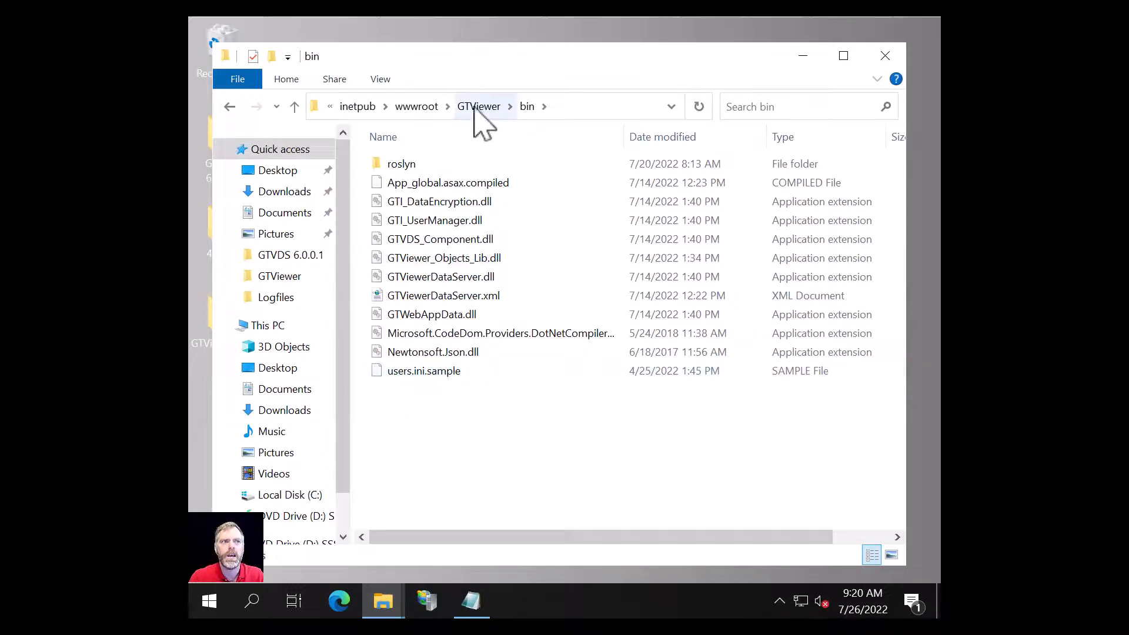
left_click(493, 107)
scroll(450, 447, "down", 3)
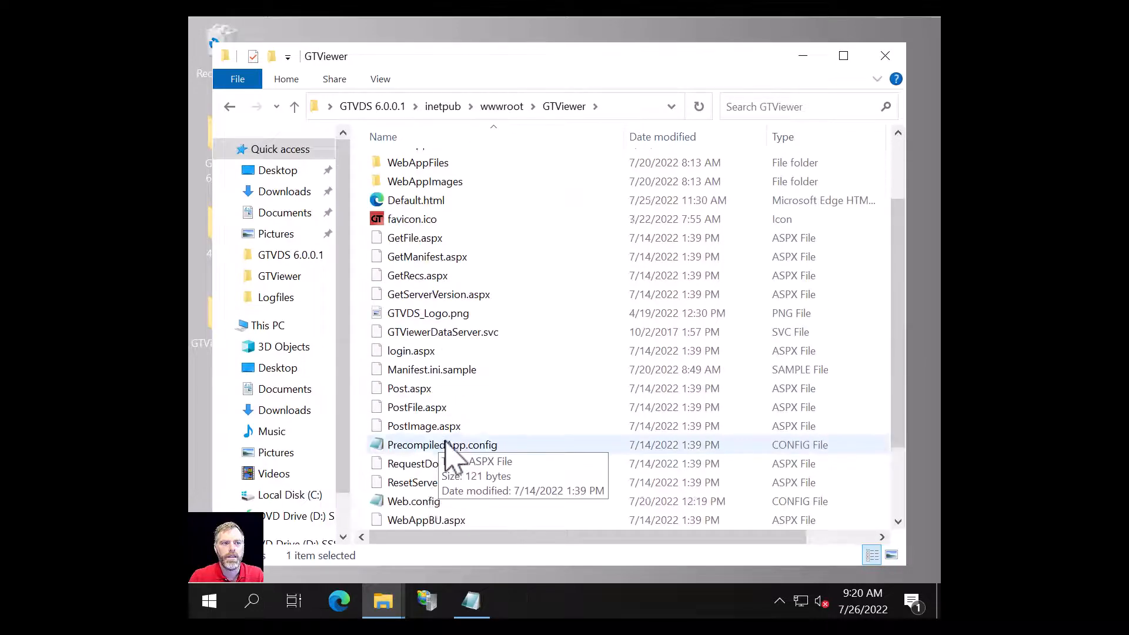
scroll(439, 390, "down", 1)
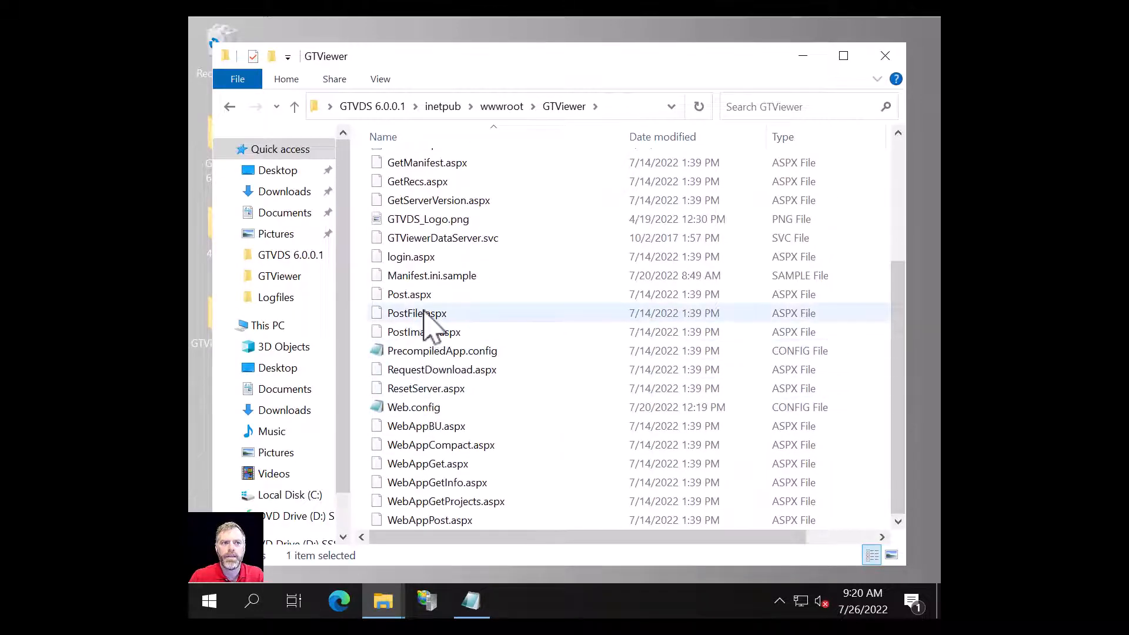
left_click(430, 274)
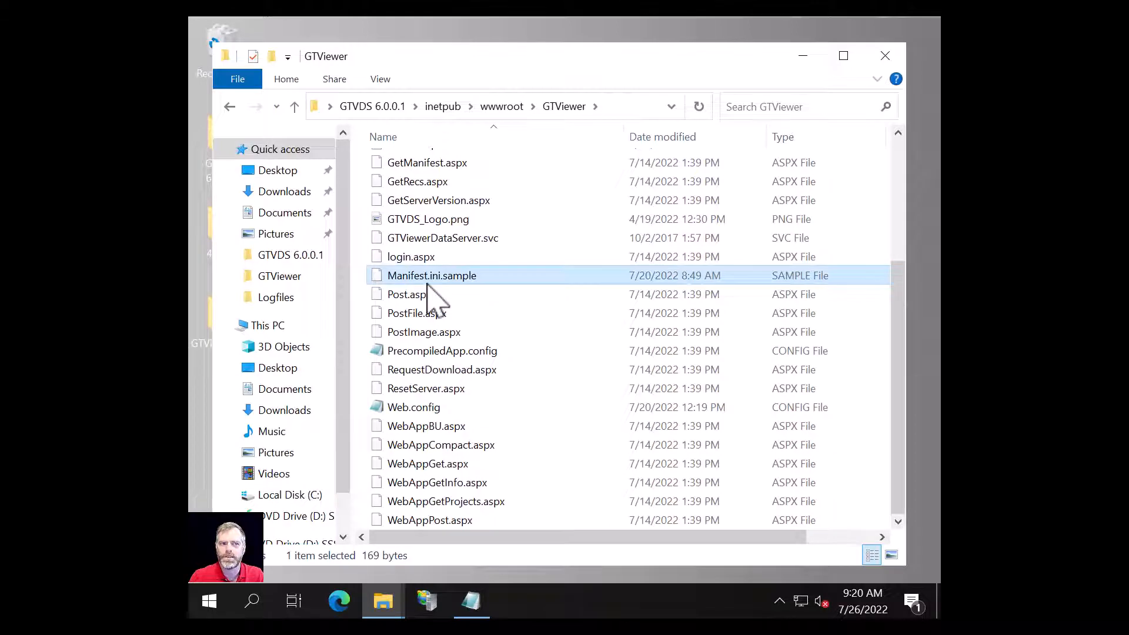
scroll(556, 415, "up", 4)
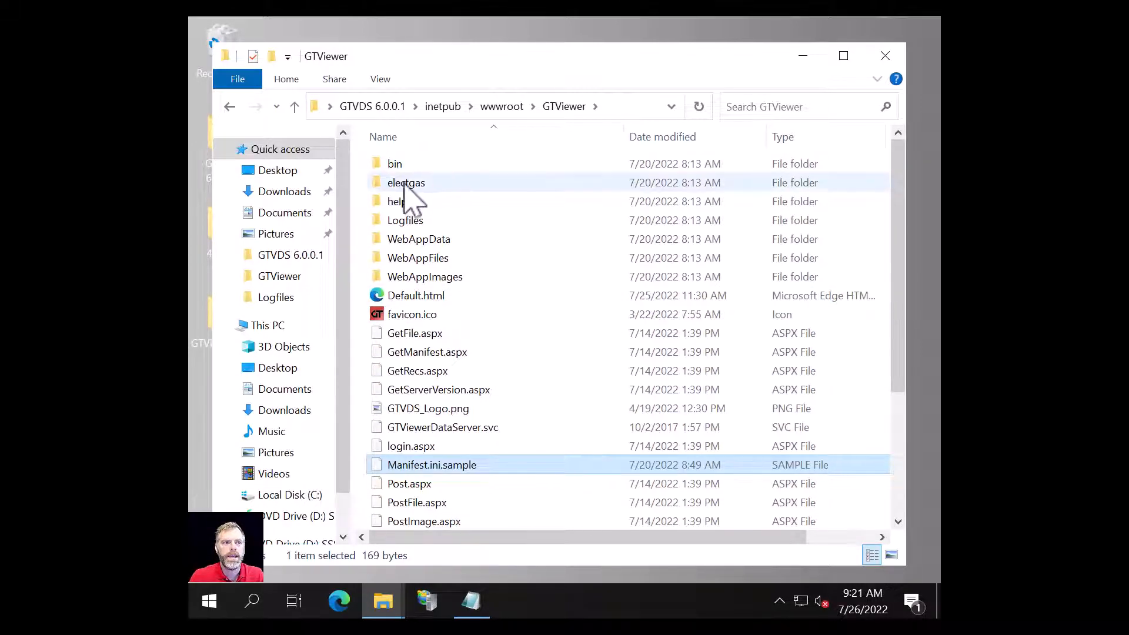
double_click(406, 222)
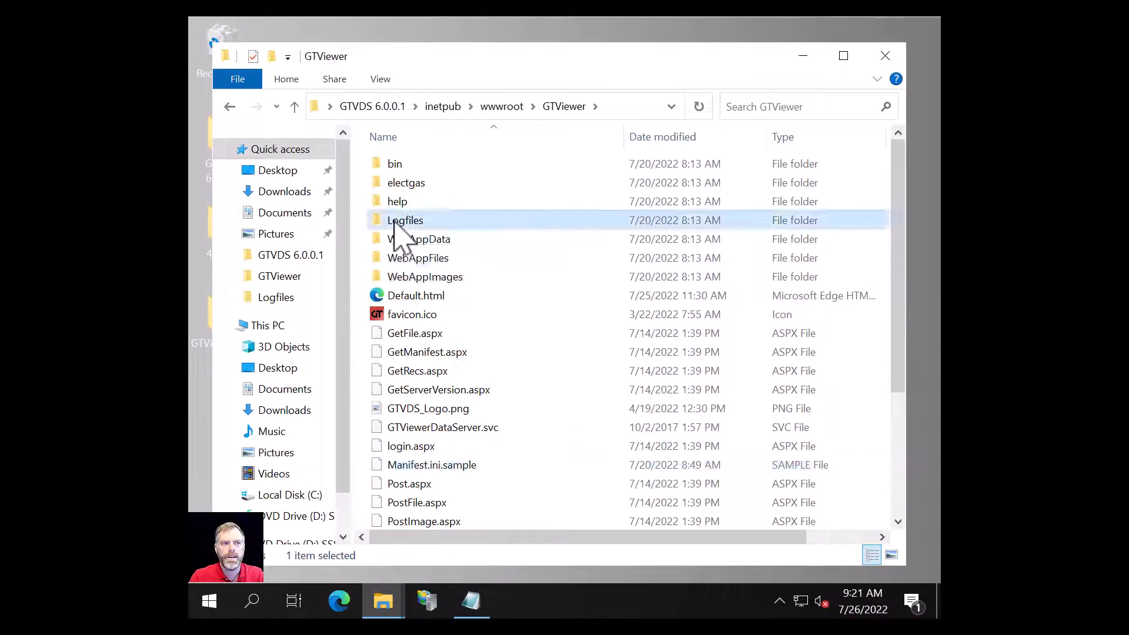
left_click(495, 107)
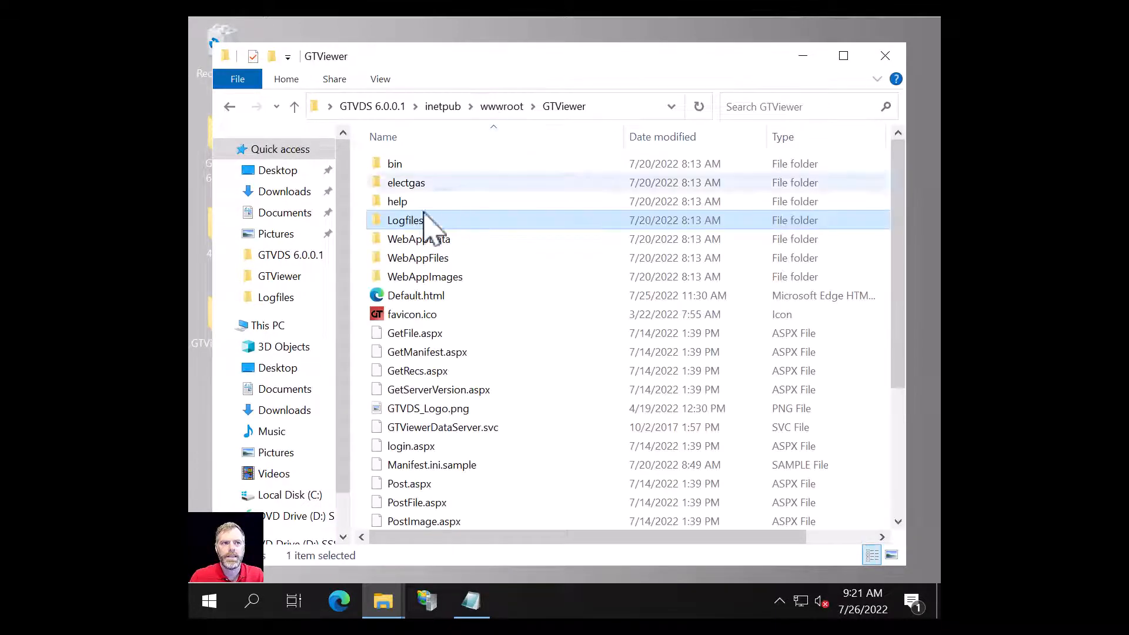
double_click(414, 239)
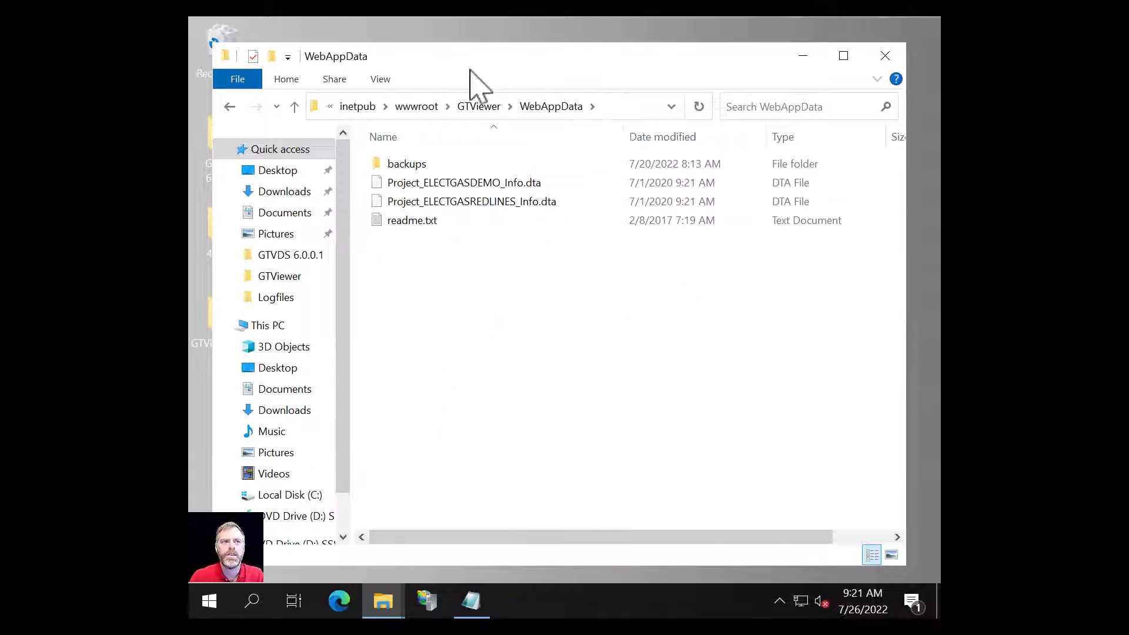
left_click(486, 112)
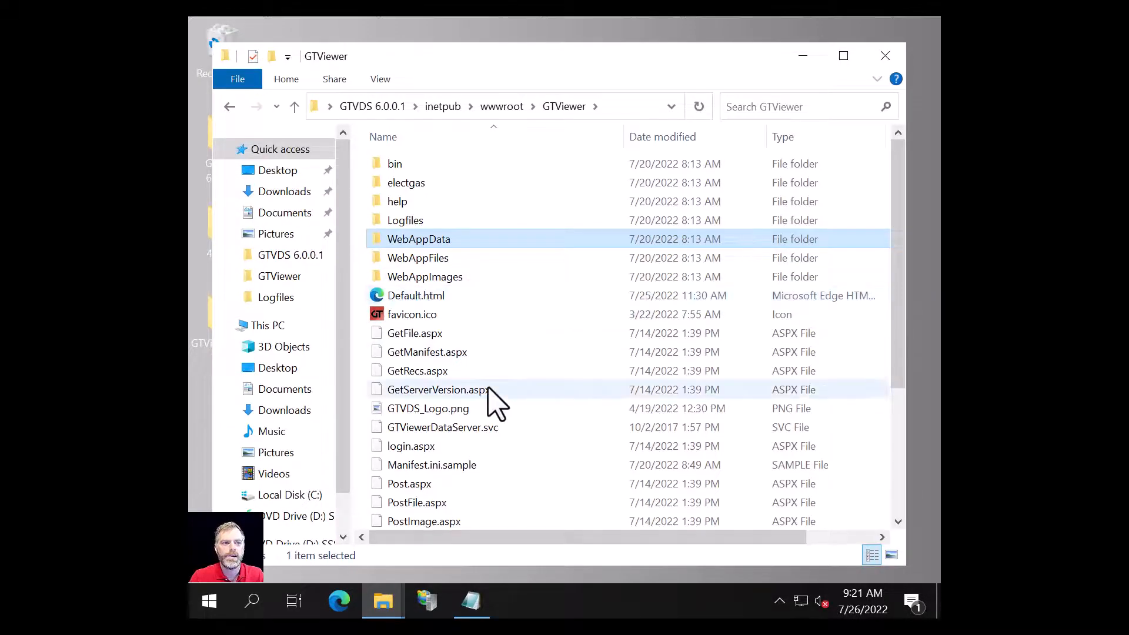
Step: Select all 30 items in the package's GTViewer folder, bin through WebAppPost.aspx
scroll(491, 412, "down", 2)
scroll(492, 447, "down", 2)
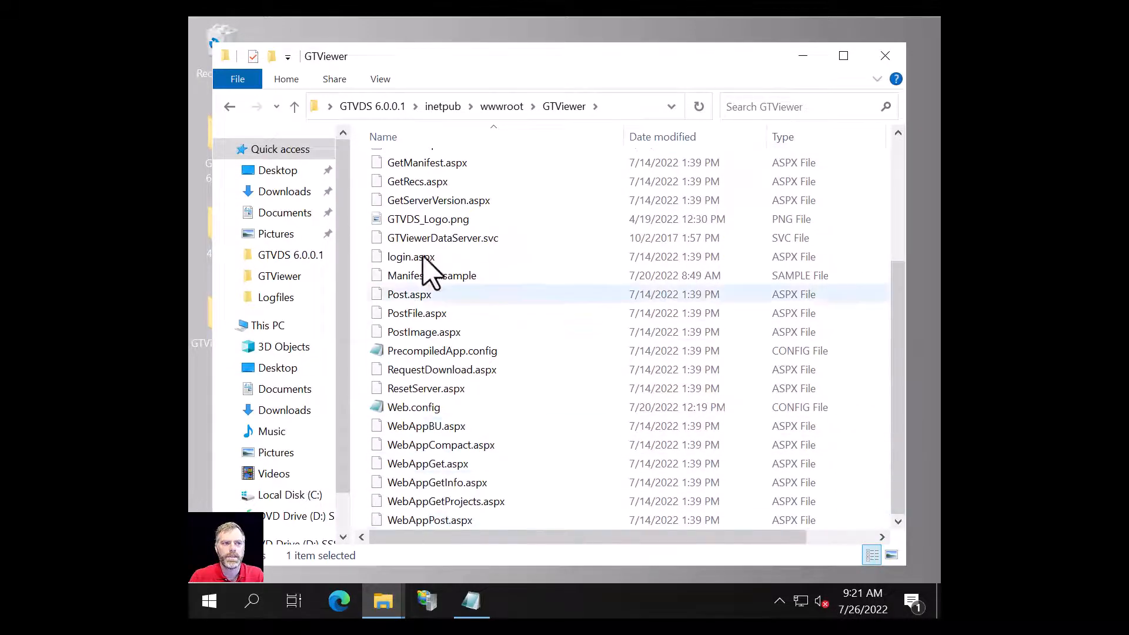
scroll(424, 269, "up", 4)
left_click(405, 166)
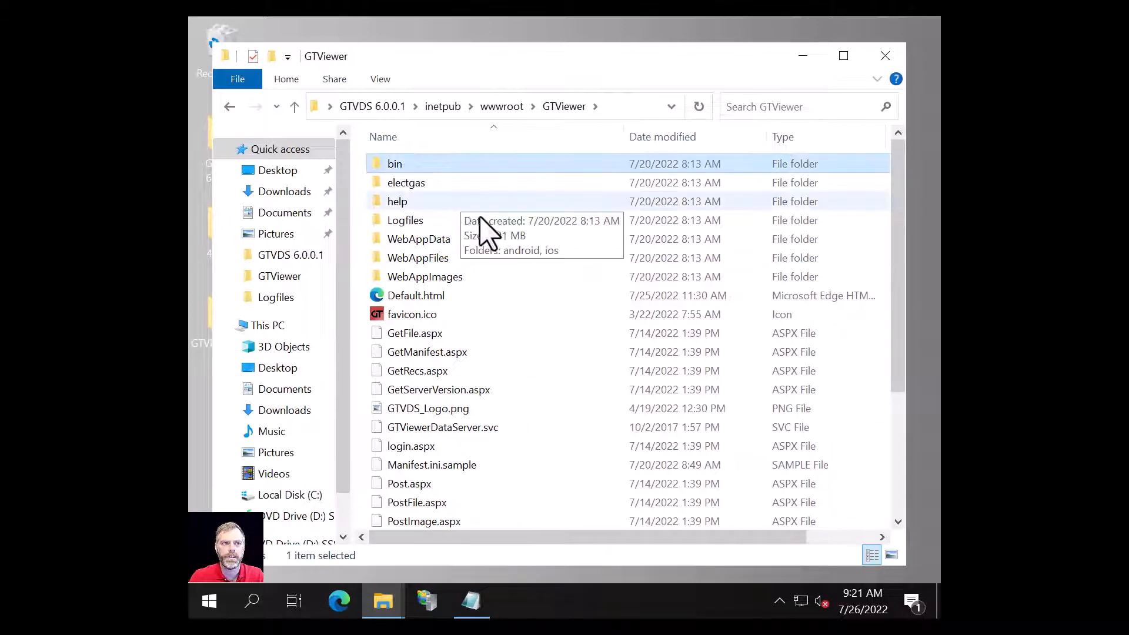
scroll(479, 470, "down", 4)
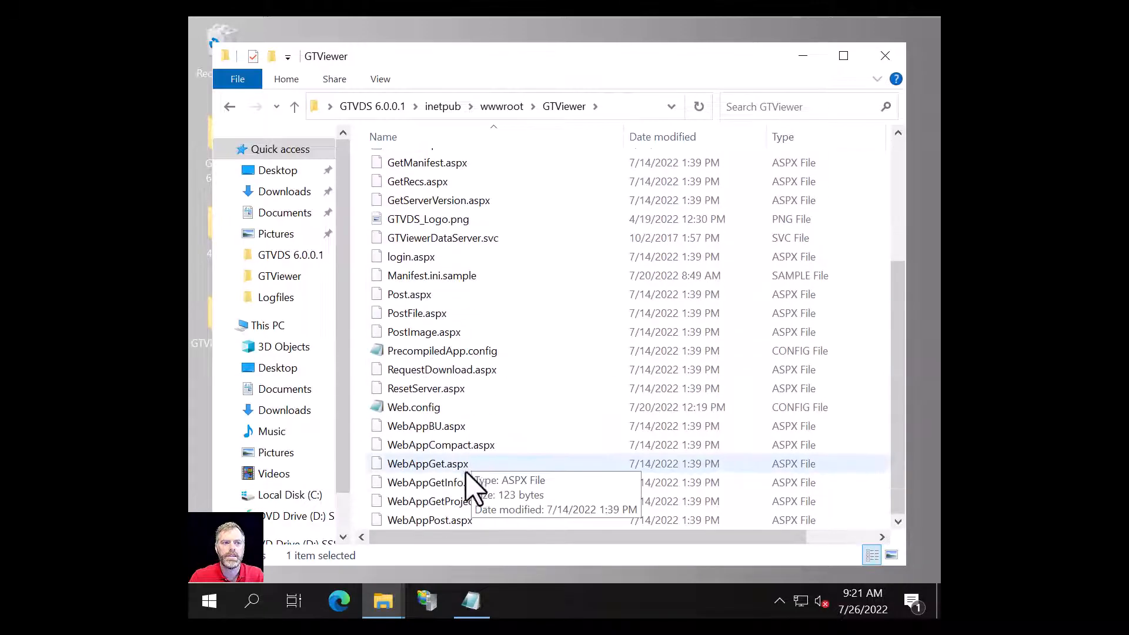
left_click(430, 519, "shift")
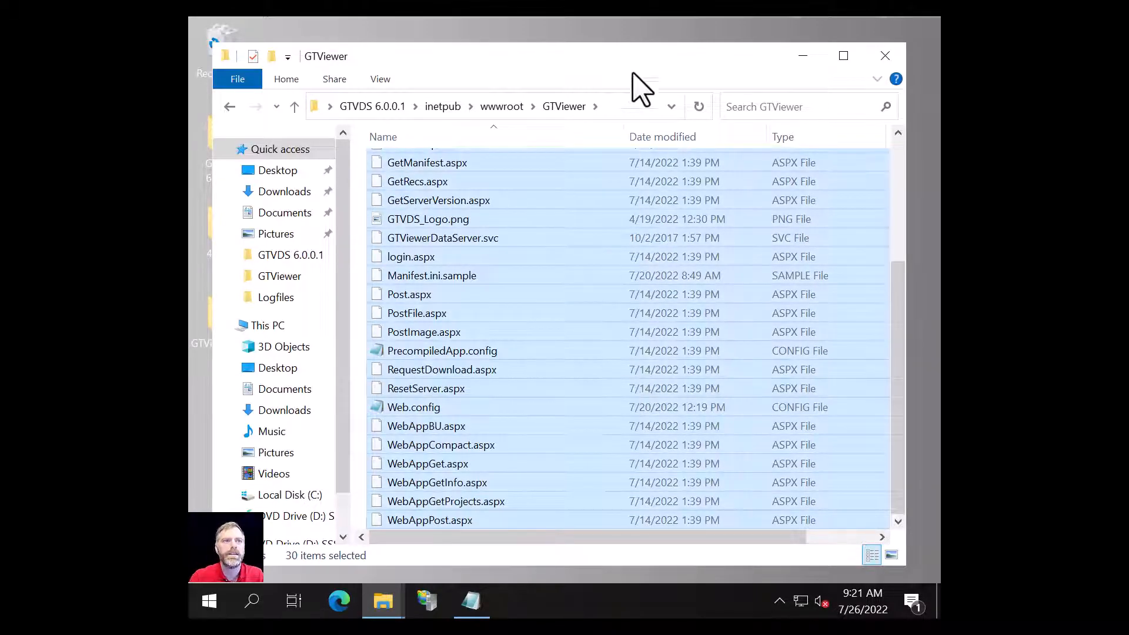
Step: Paste the copied 6.0.0.1 files into the live C:\inetpub\wwwroot\GTViewer folder
left_click(382, 599)
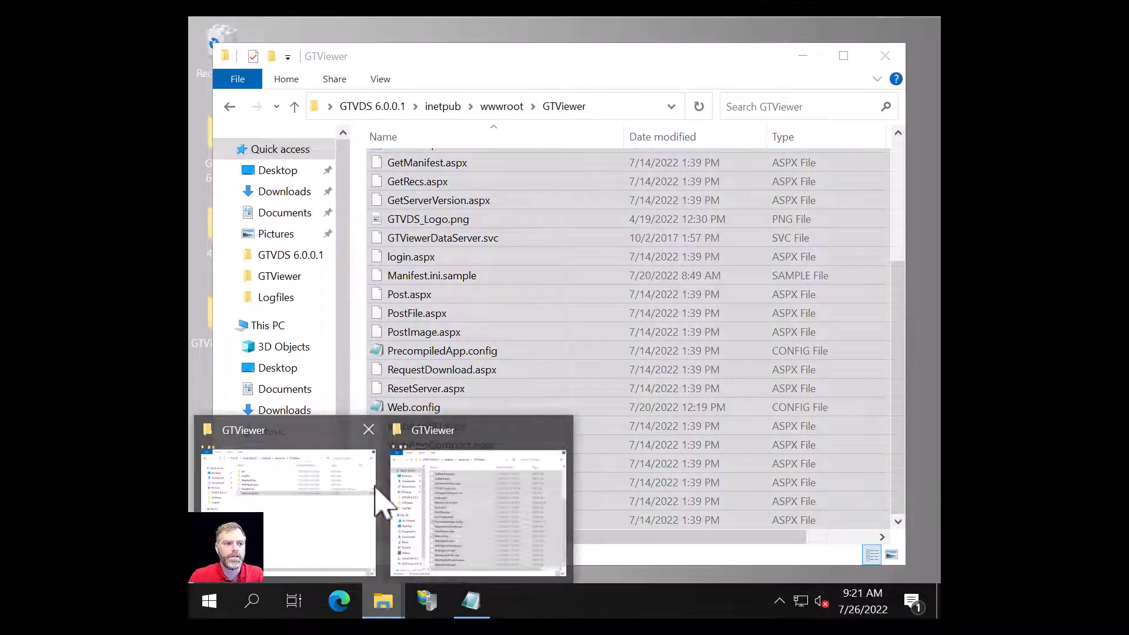
left_click(318, 447)
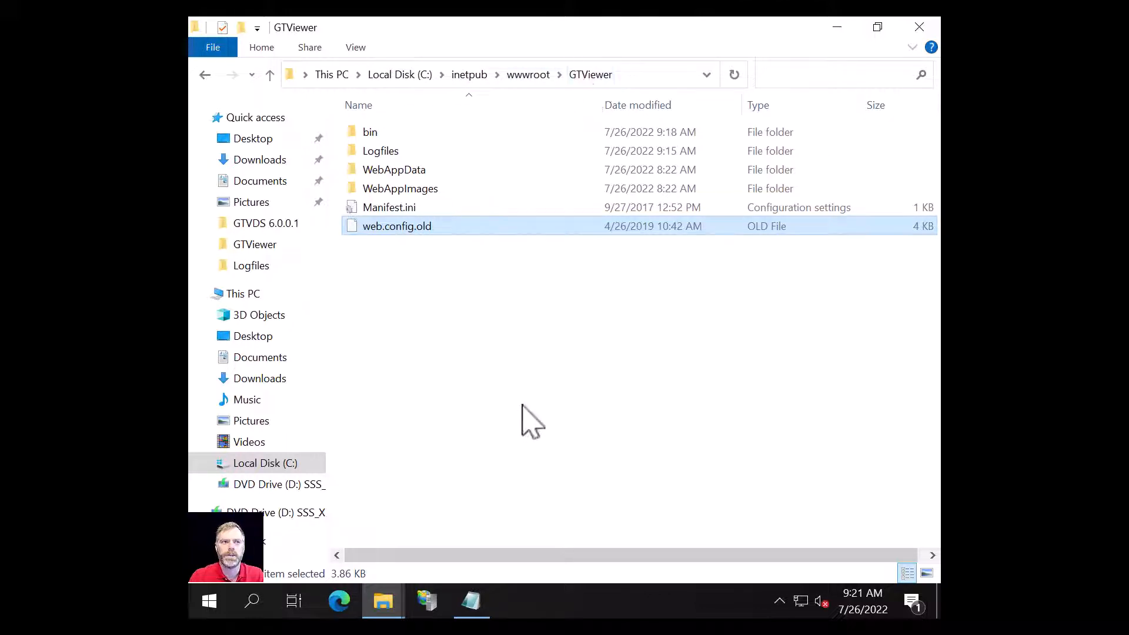
left_click(720, 440)
key("ctrl+v")
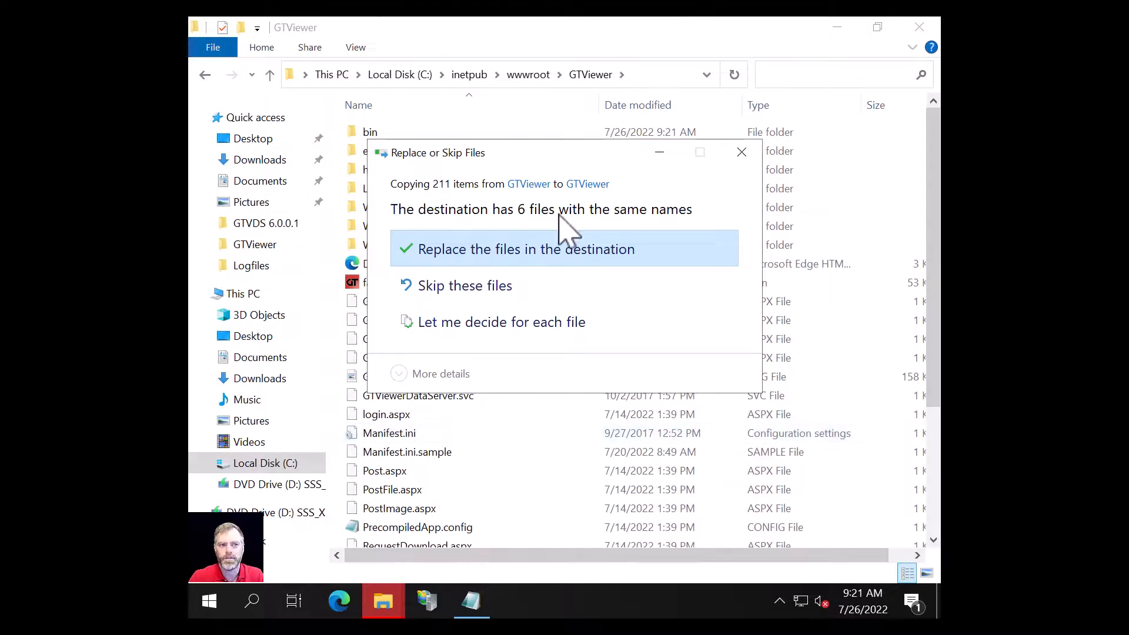
Step: Choose 'Let me decide for each file', review the six conflicts, and continue the copy
left_click(516, 328)
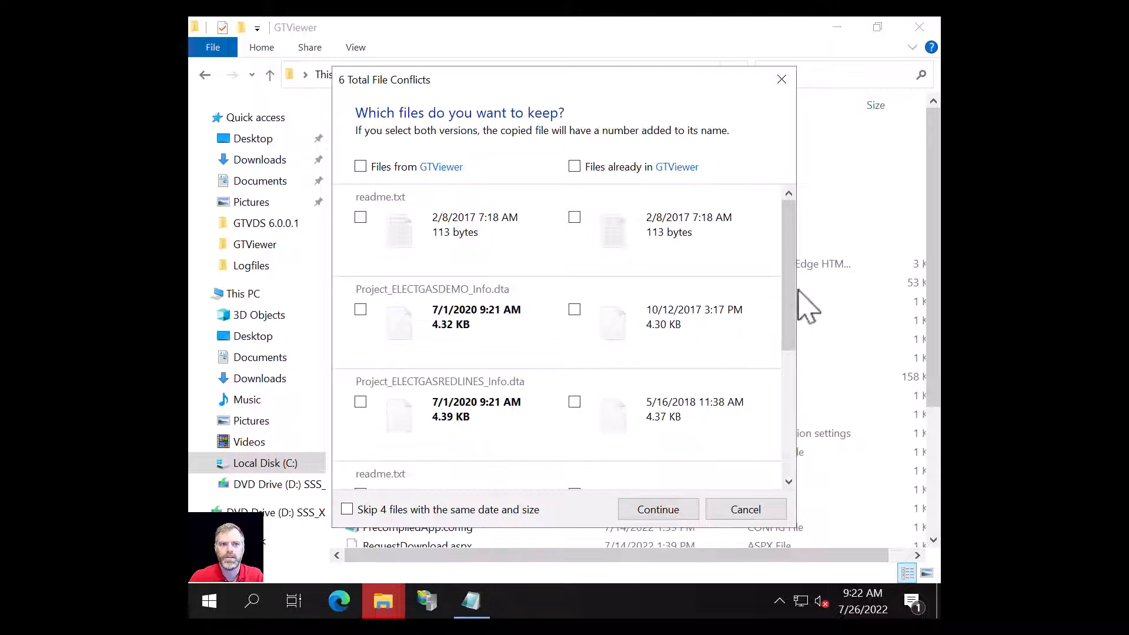
left_click_drag(789, 303, 575, 404)
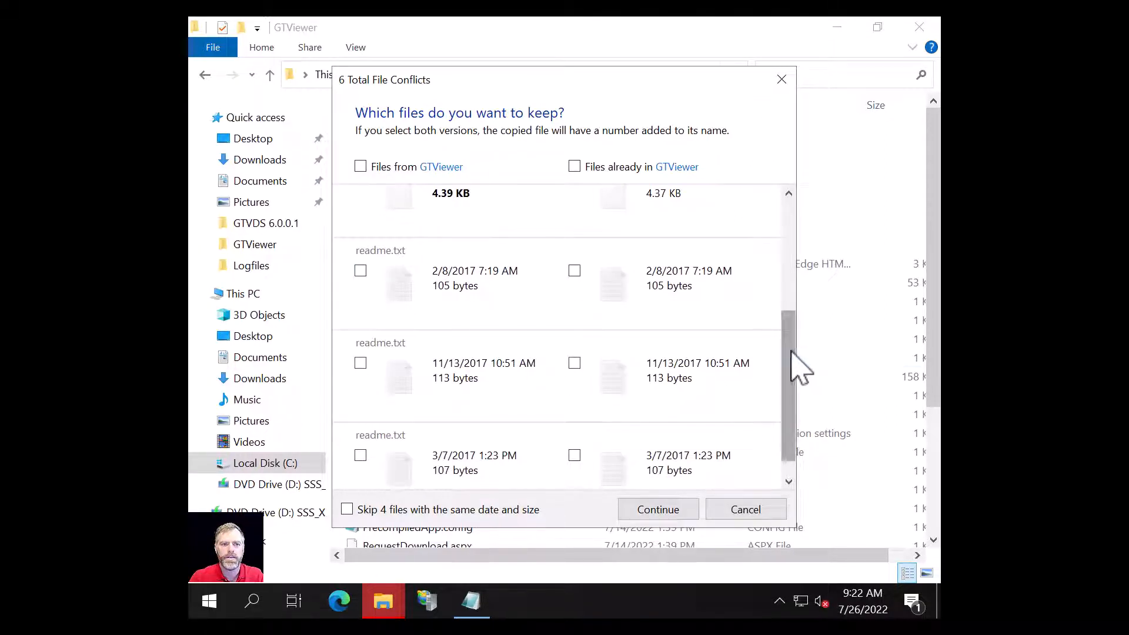
left_click_drag(789, 365, 779, 170)
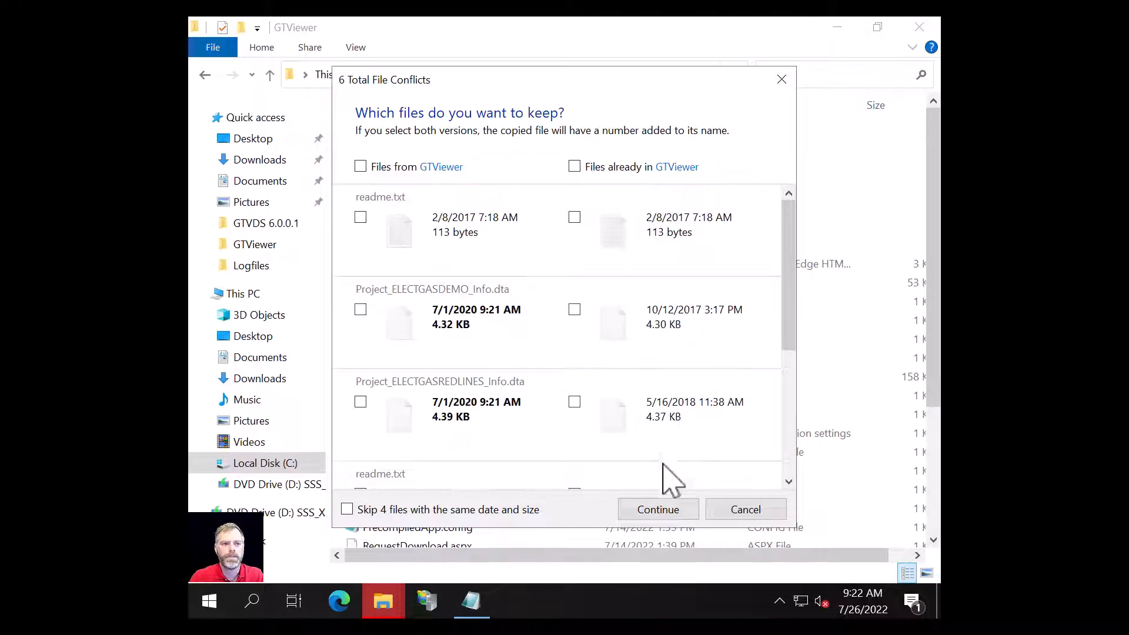
left_click(658, 510)
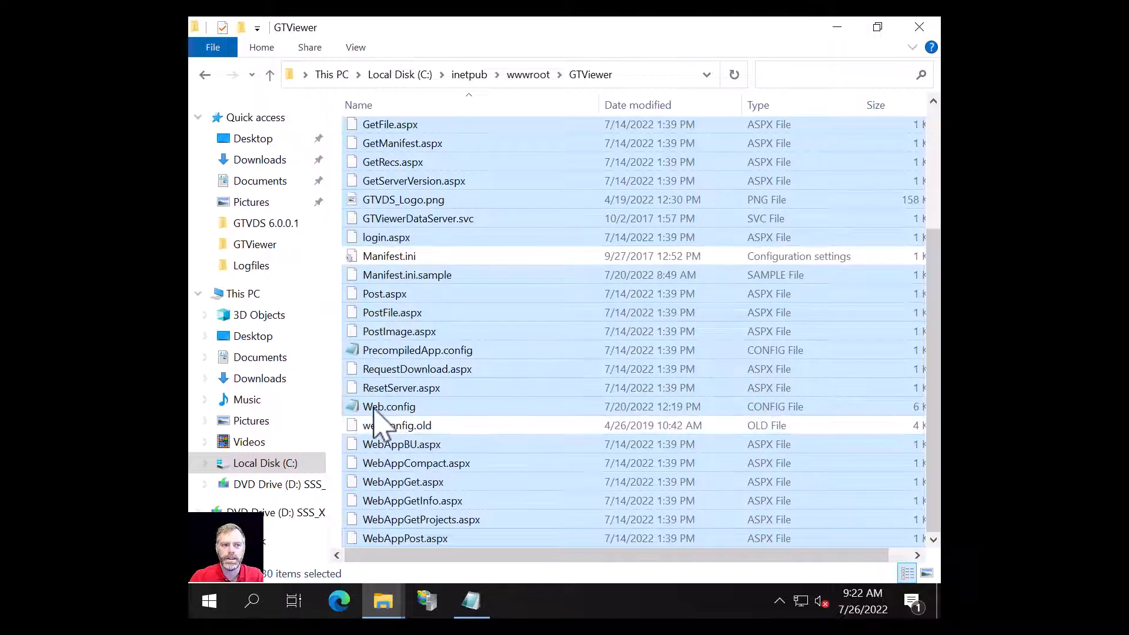
Step: Check the copied files in the bin folder, then review the GTViewer folder contents
scroll(494, 200, "up", 3)
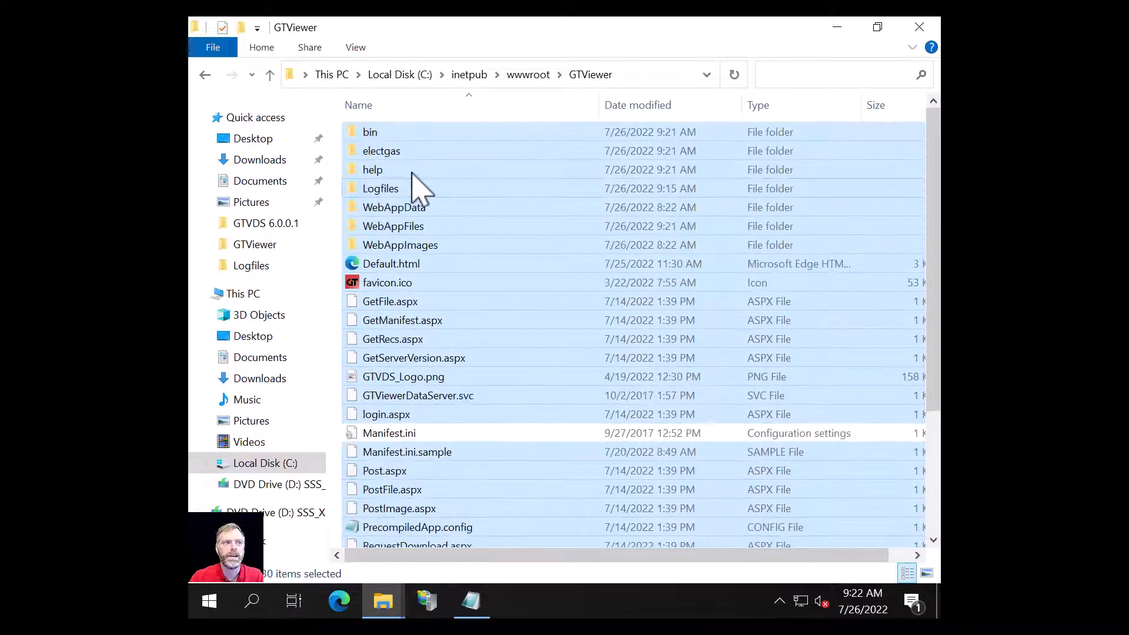
double_click(369, 139)
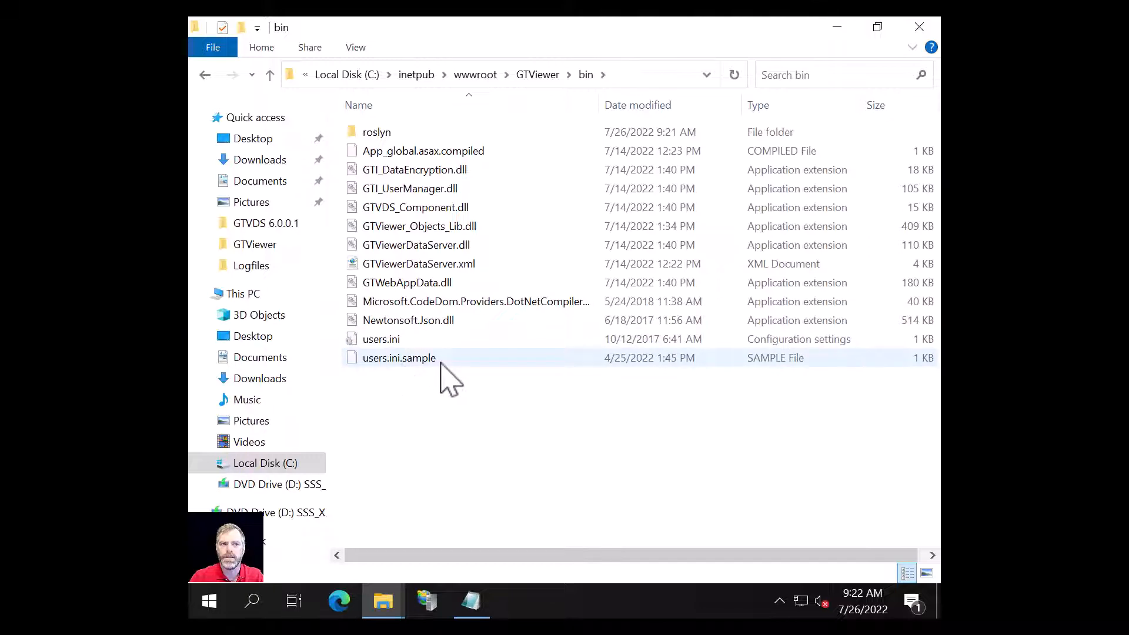
left_click(537, 76)
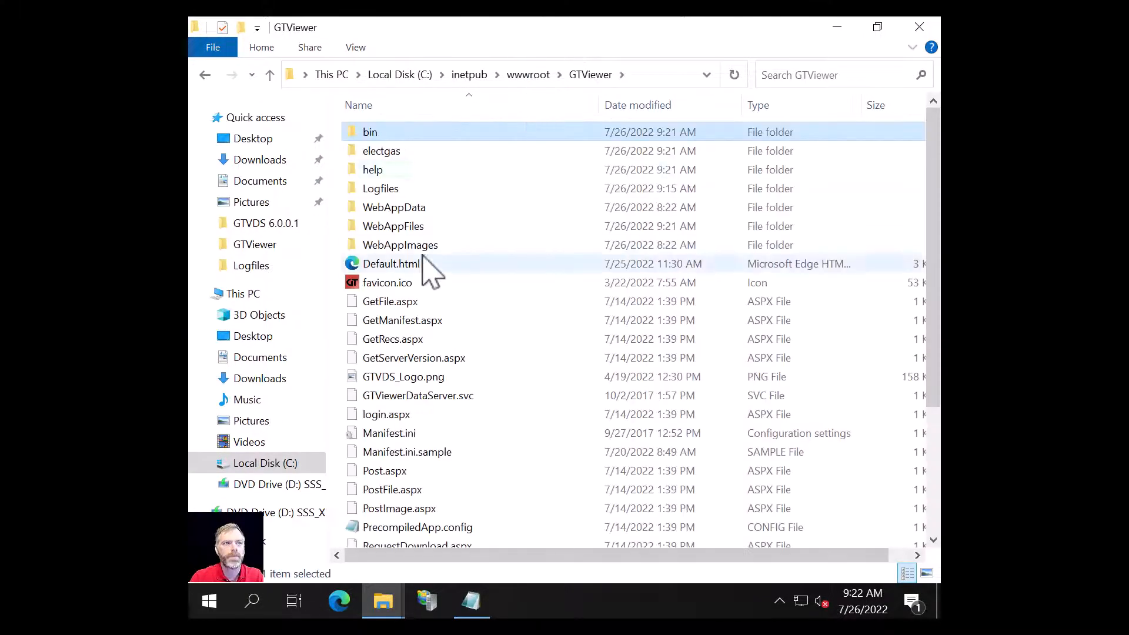
left_click(392, 227)
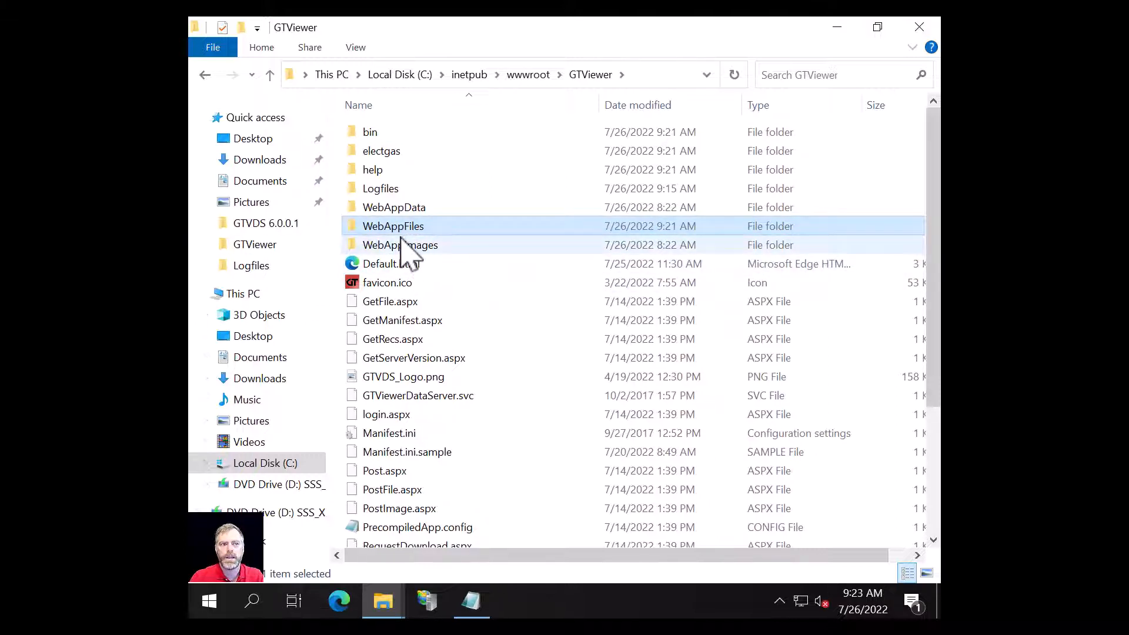
mouse_move(402, 247)
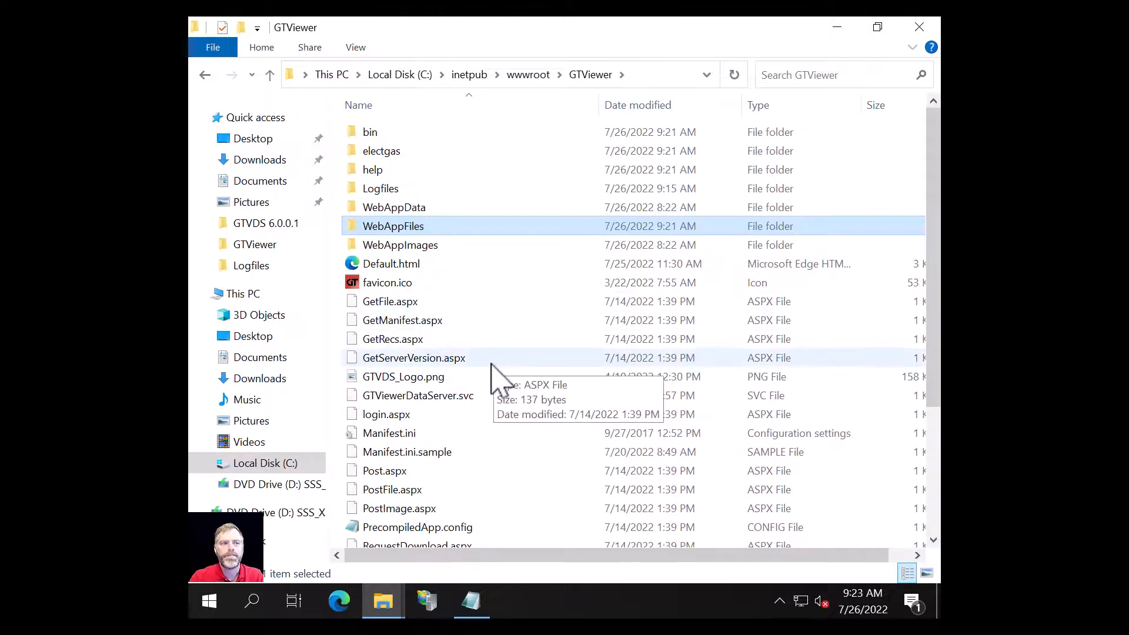
scroll(494, 367, "down", 1)
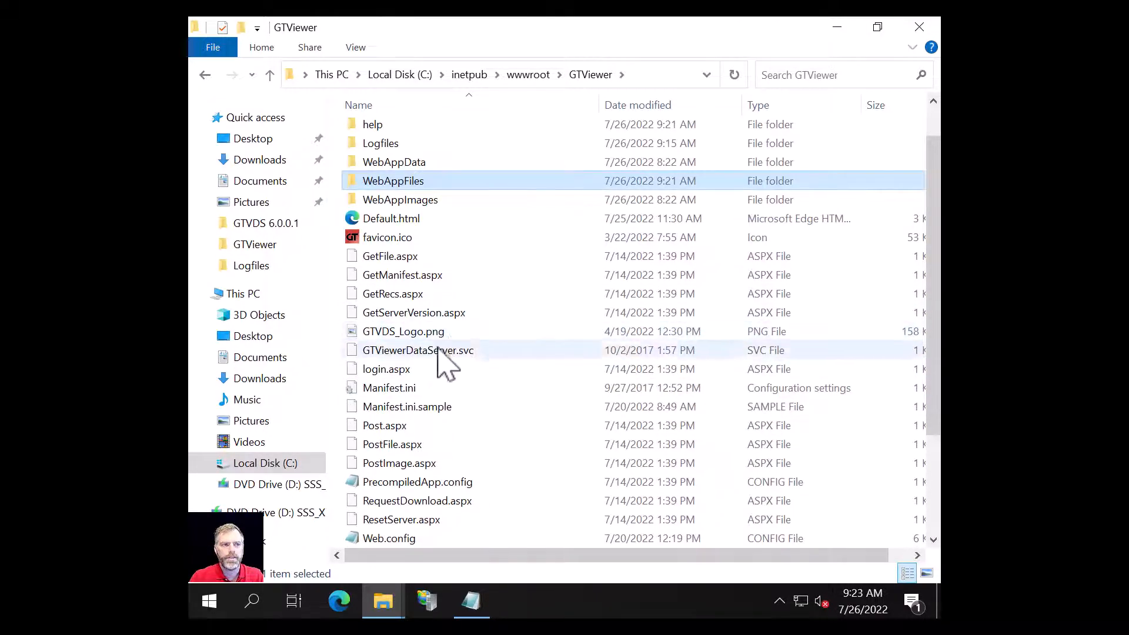
scroll(461, 453, "down", 3)
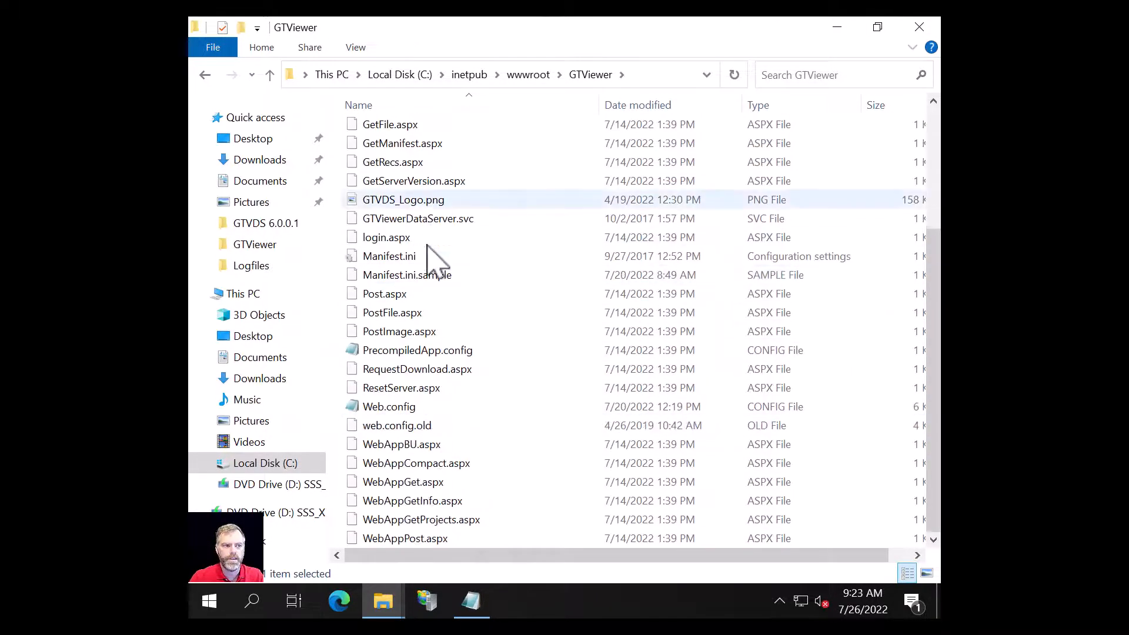
scroll(433, 414, "up", 3)
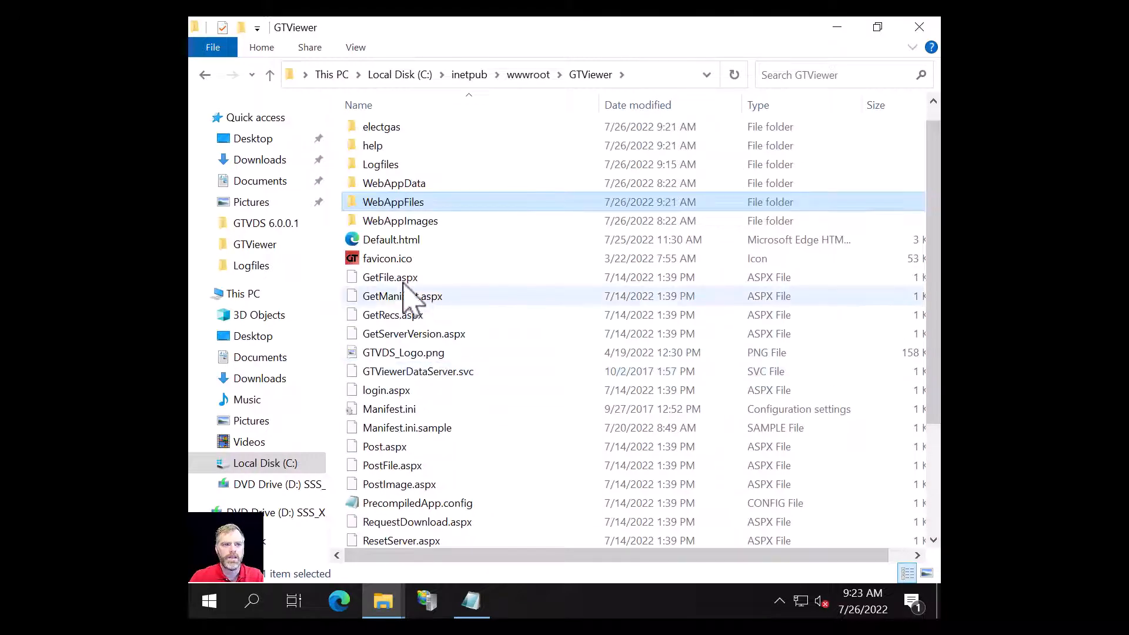
scroll(406, 241, "up", 1)
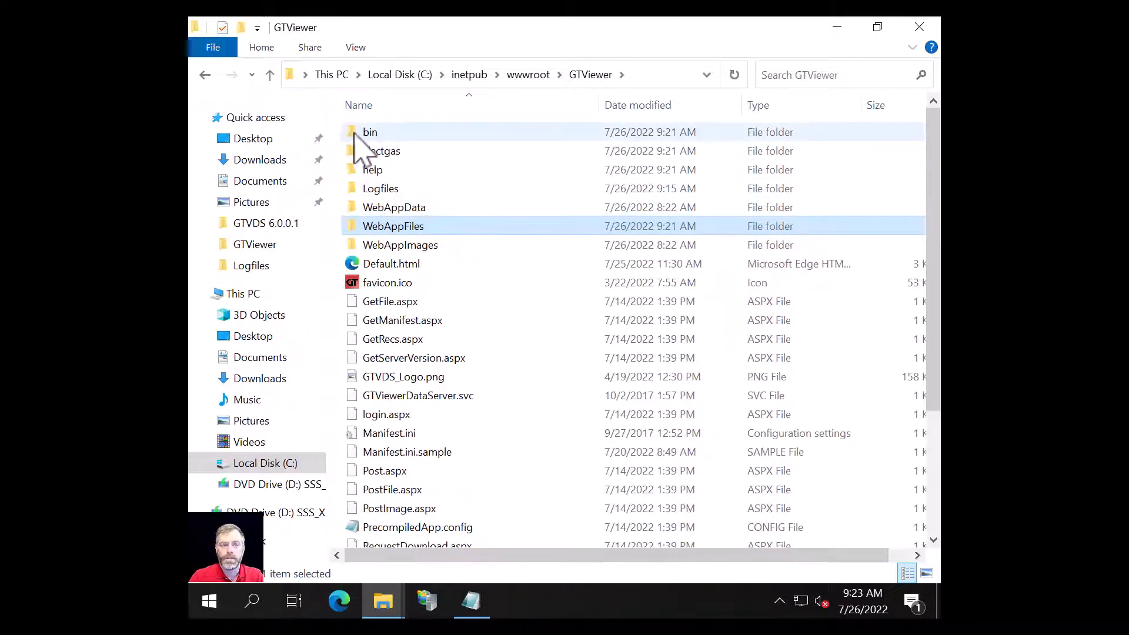
Step: Return from bin to the GTViewer web folder and select Web.config
double_click(376, 135)
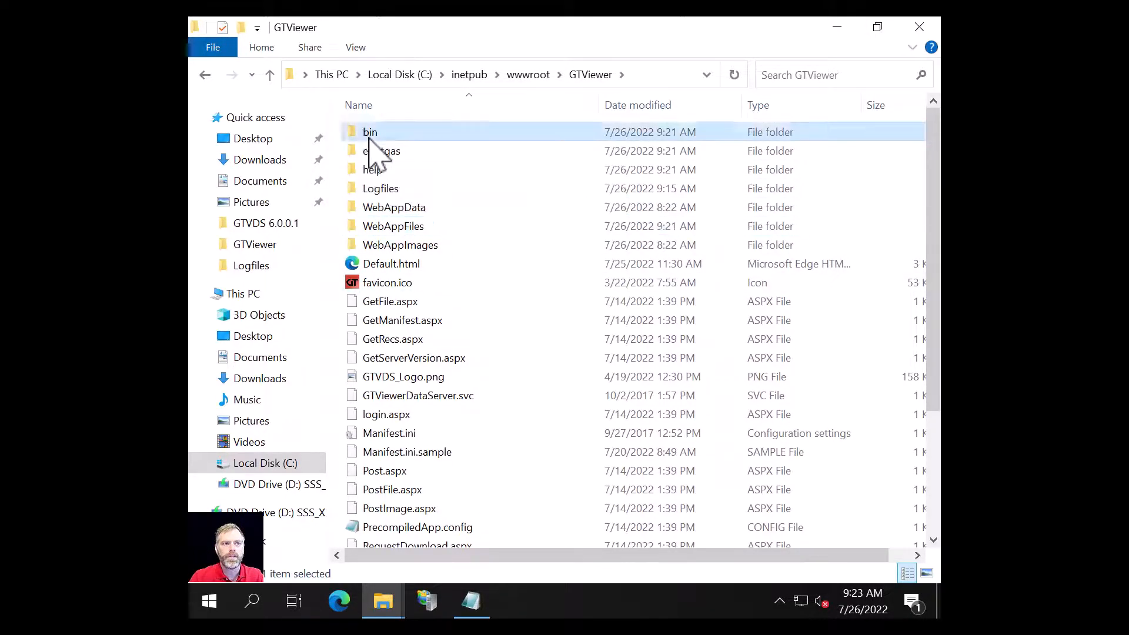
left_click(538, 75)
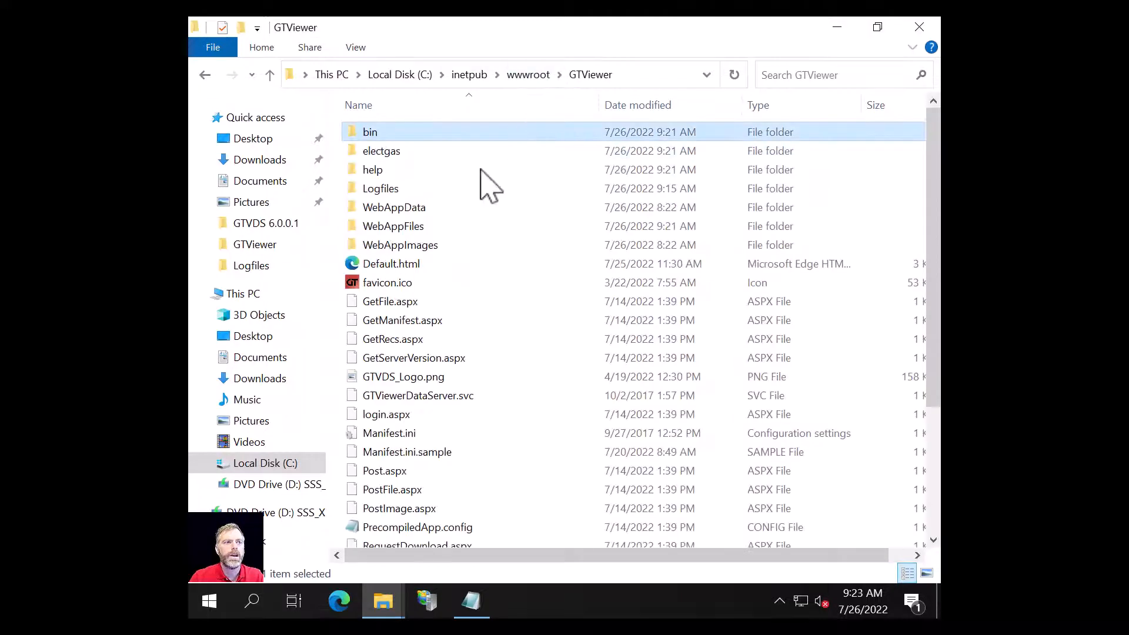
scroll(405, 400, "down", 3)
scroll(404, 429, "down", 1)
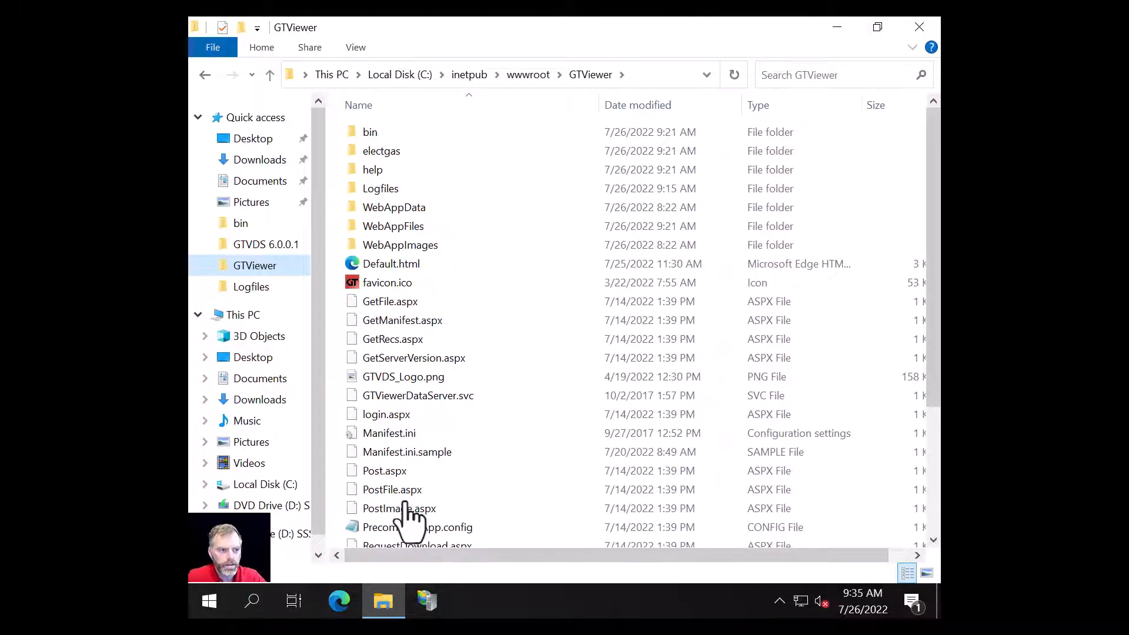
scroll(406, 495, "down", 3)
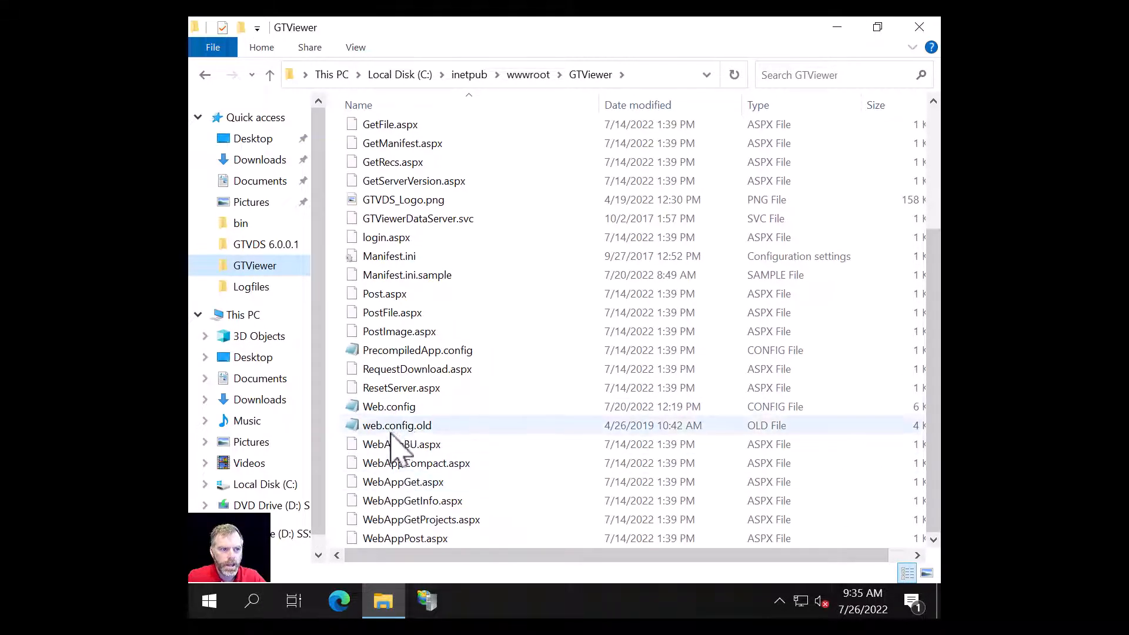
left_click(388, 409)
Step: Open Web.config in Notepad and snap it to the left half of the screen
double_click(386, 410)
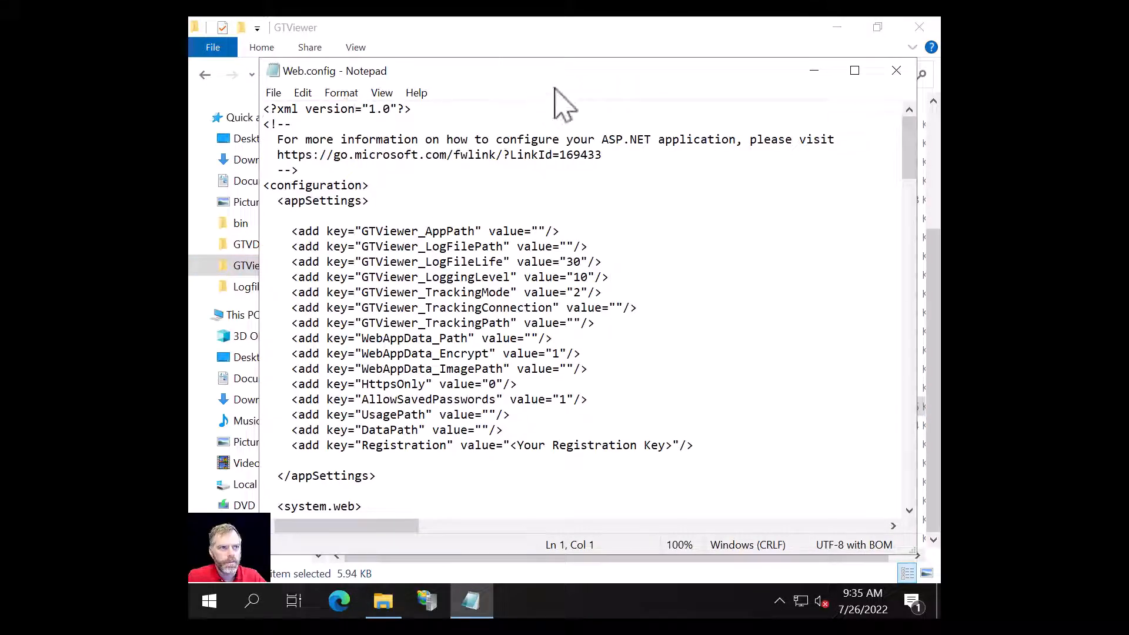
left_click_drag(588, 73, 189, 88)
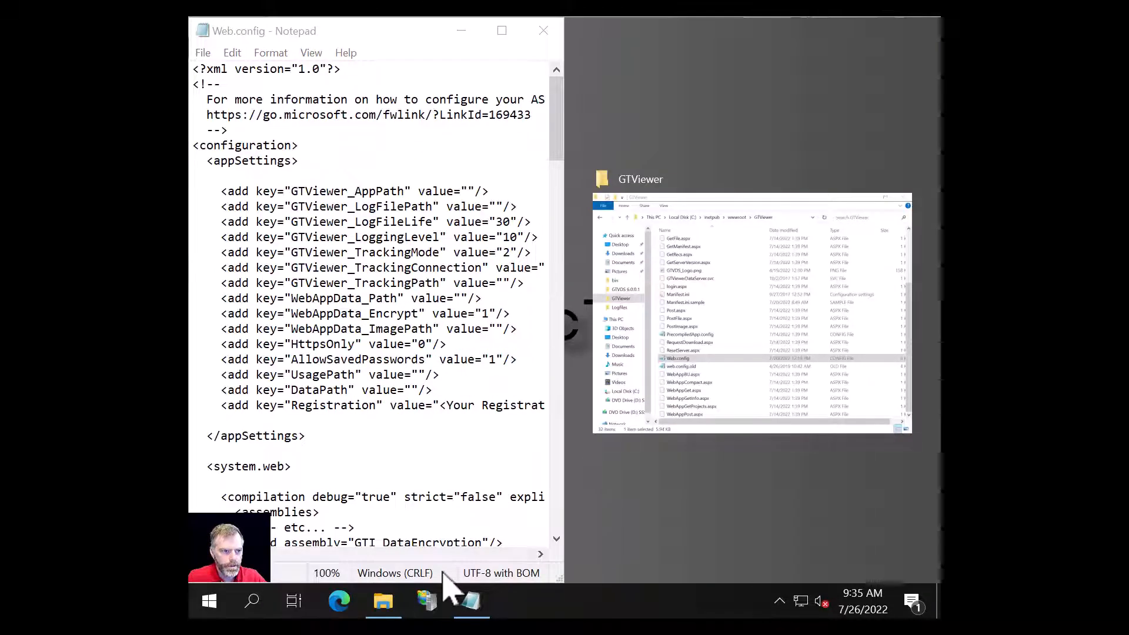
left_click(709, 180)
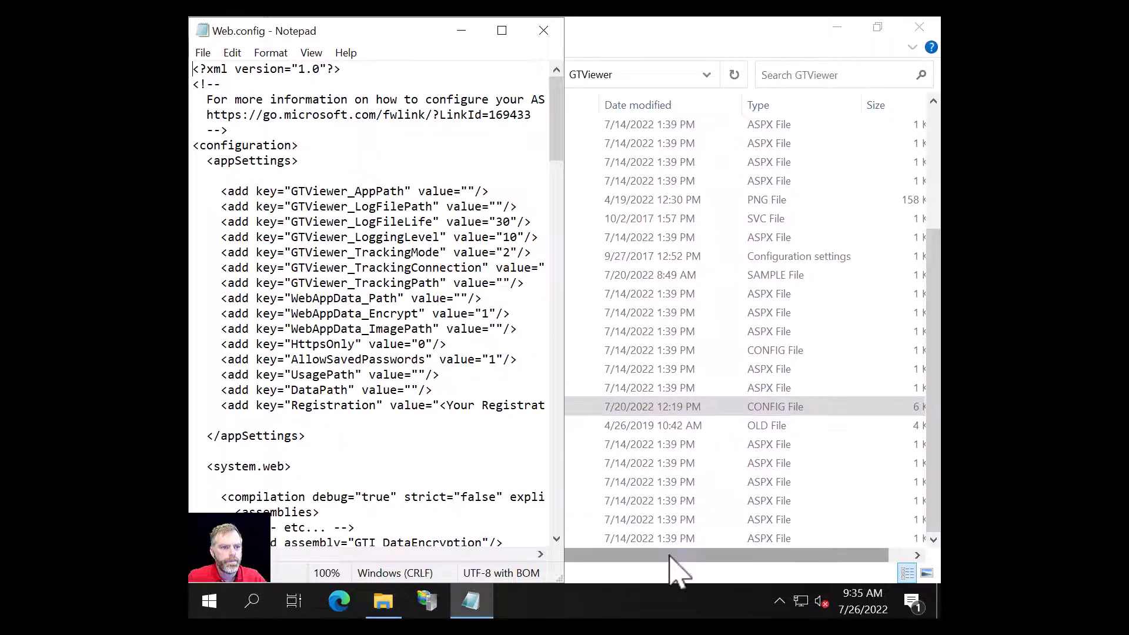
left_click_drag(669, 556, 583, 550)
Step: Open web.config.old and snap it to the right half, beside Web.config
left_click(416, 426)
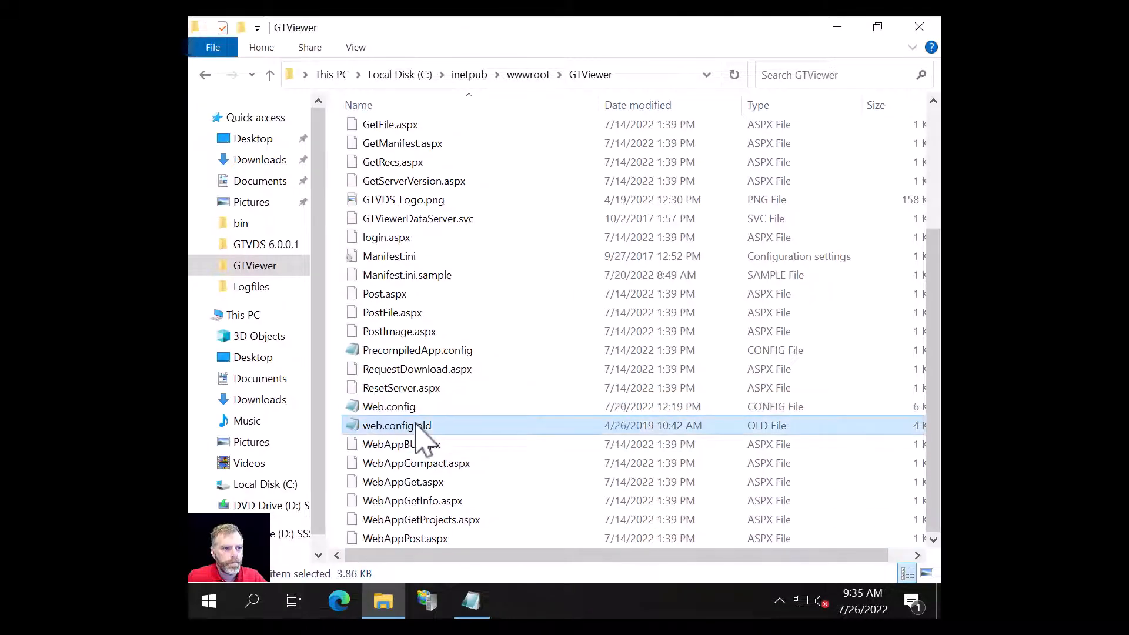
double_click(416, 426)
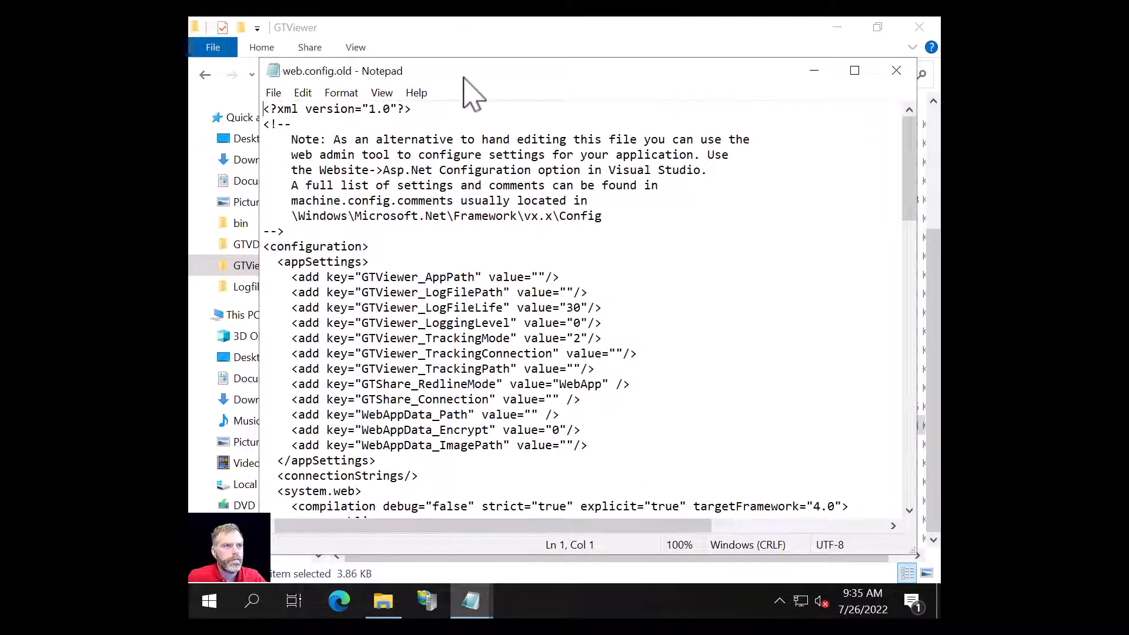
key("super+Right")
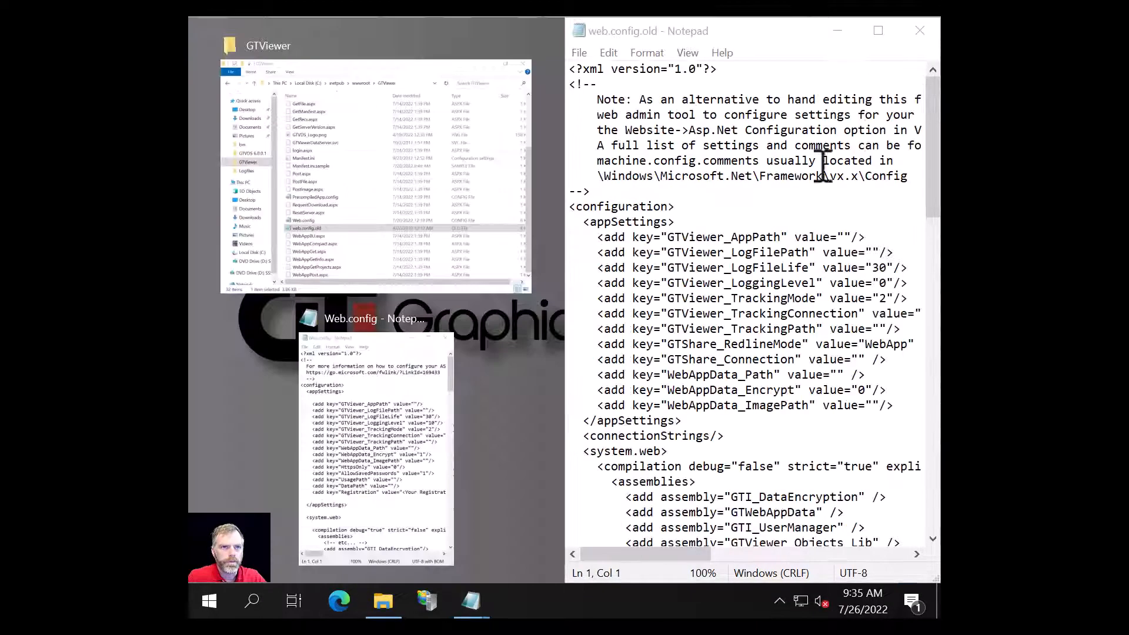
left_click(351, 400)
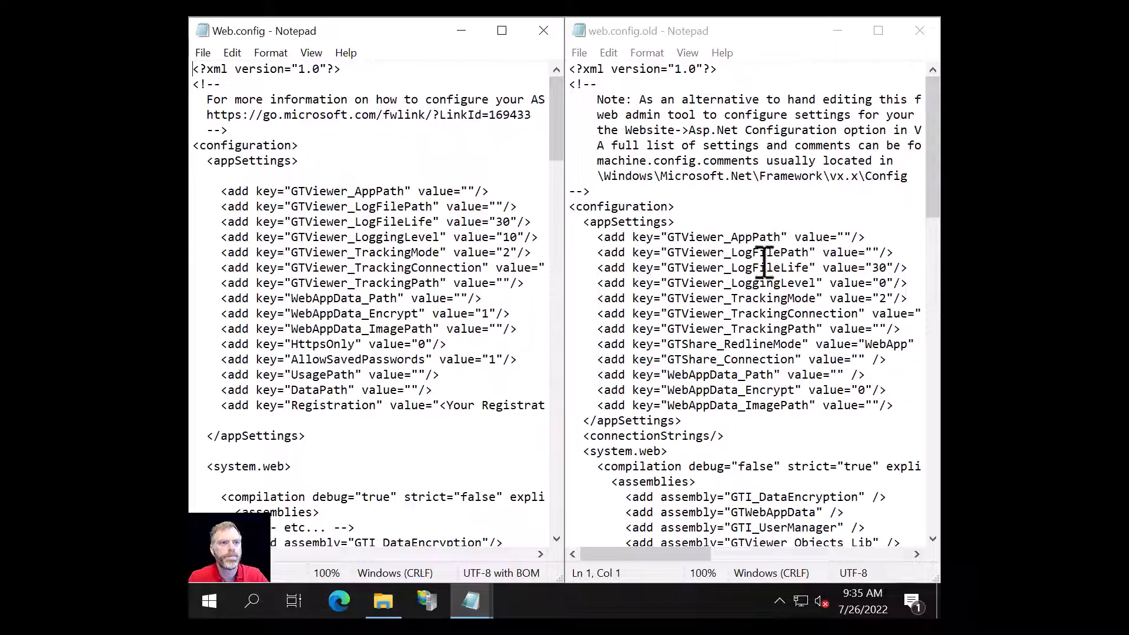
Step: Change GTViewer_LoggingLevel in Web.config from 10 to 0
scroll(764, 259, "down", 1)
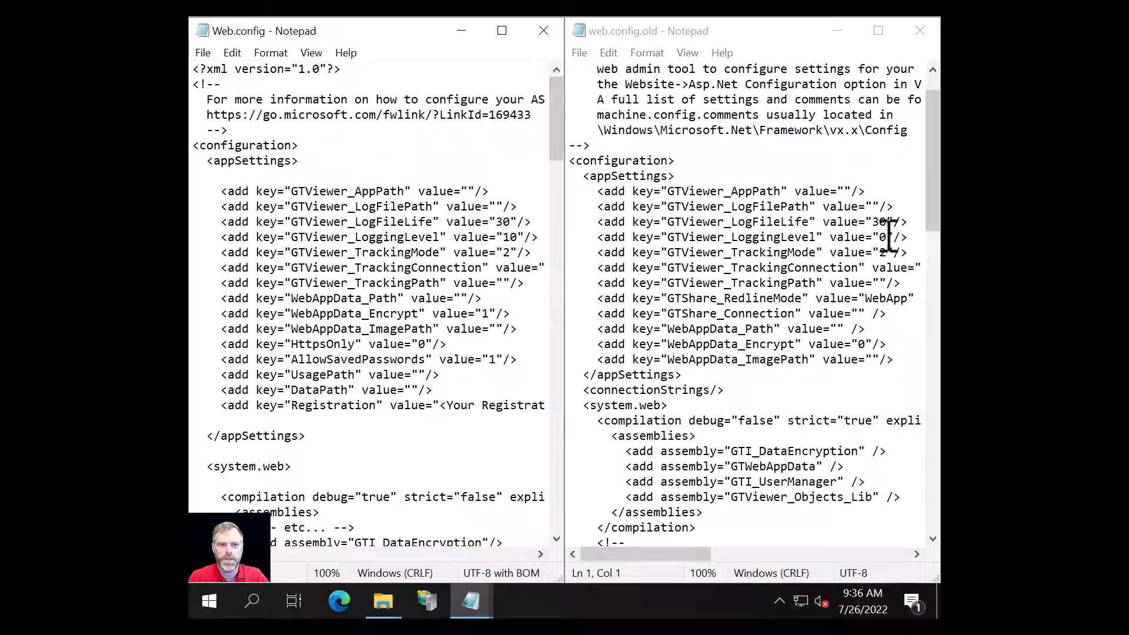
key("Delete")
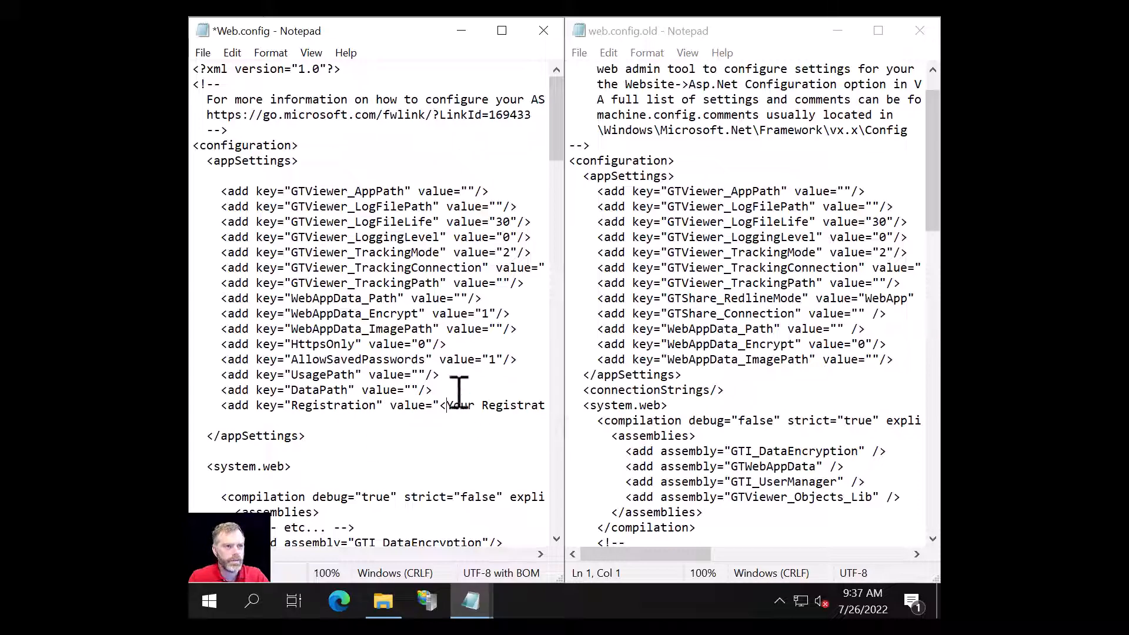
Step: Maximize Web.config and replace <Your Registration Key> with the pasted encrypted registration key
double_click(420, 36)
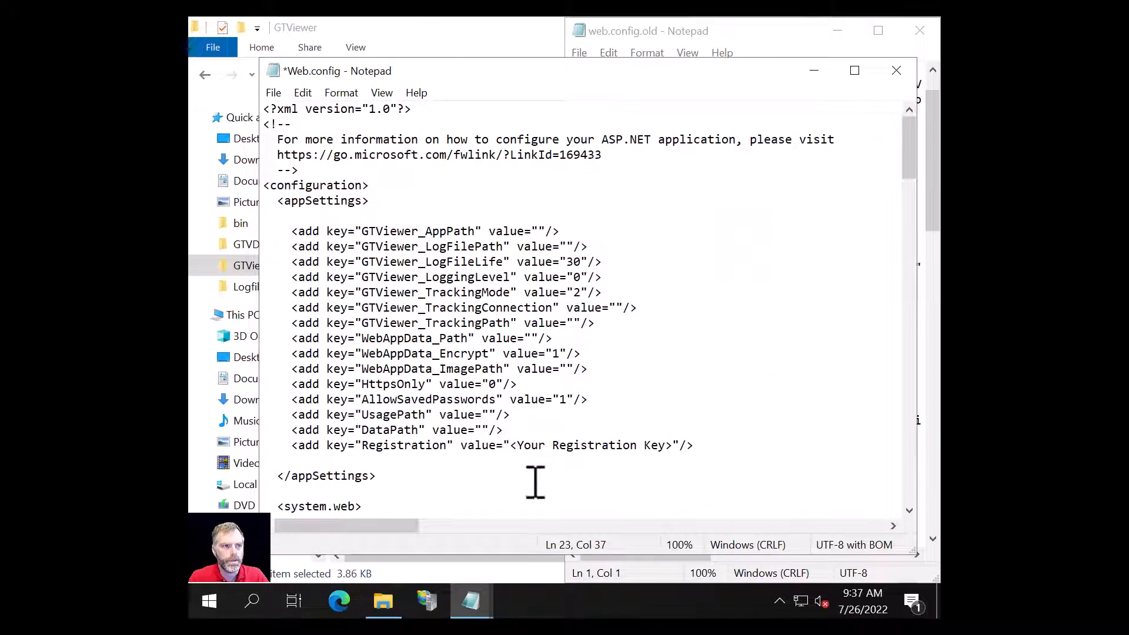
left_click_drag(510, 446, 675, 449)
key("ctrl+v")
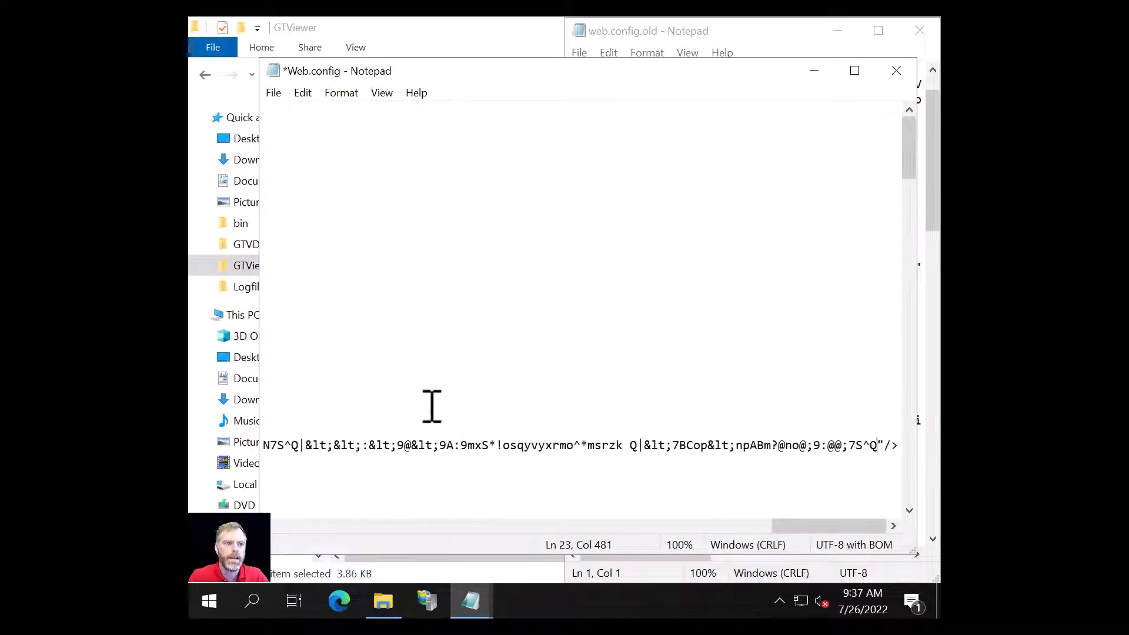
left_click_drag(839, 526, 293, 512)
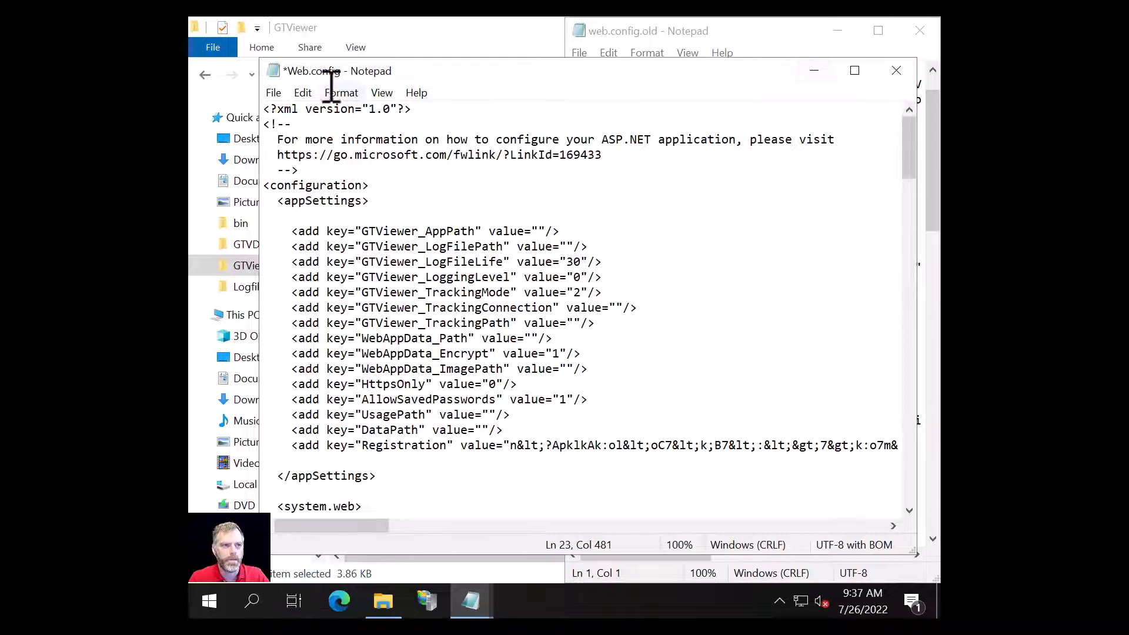
Step: Save Web.config, then bring web.config.old back to the front
left_click(273, 93)
mouse_move(341, 92)
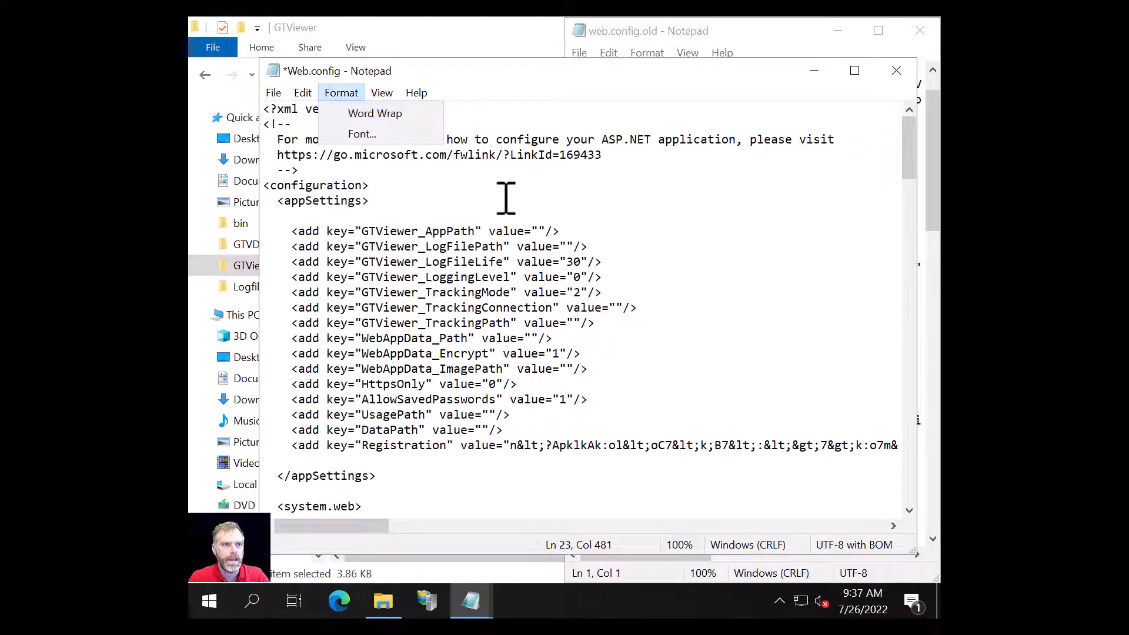
mouse_move(274, 93)
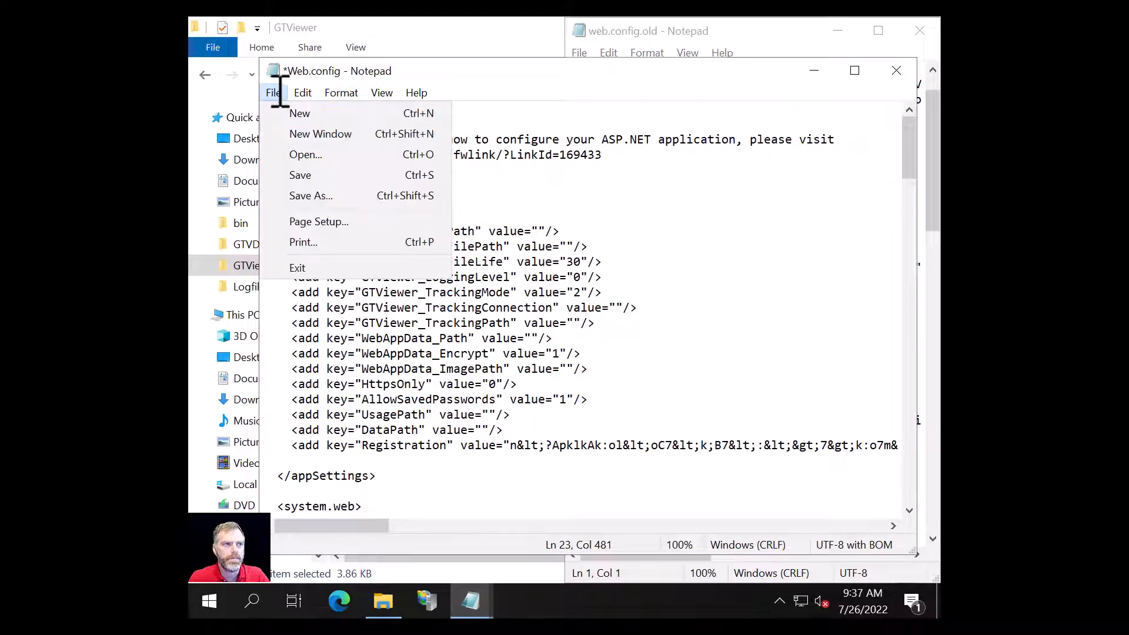
left_click(294, 175)
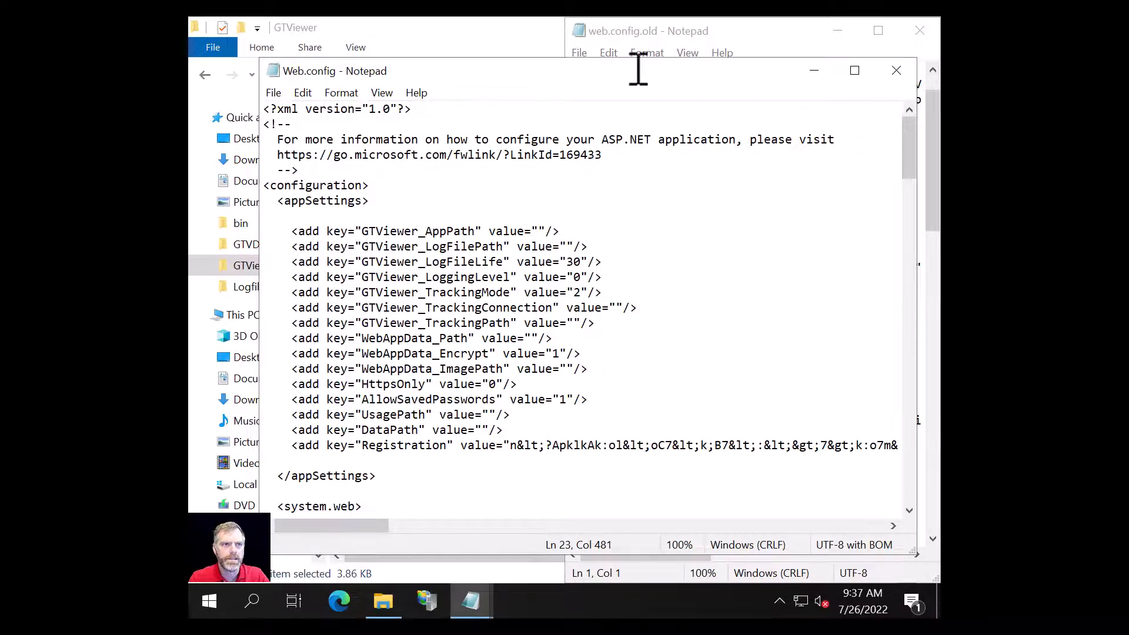
left_click(801, 28)
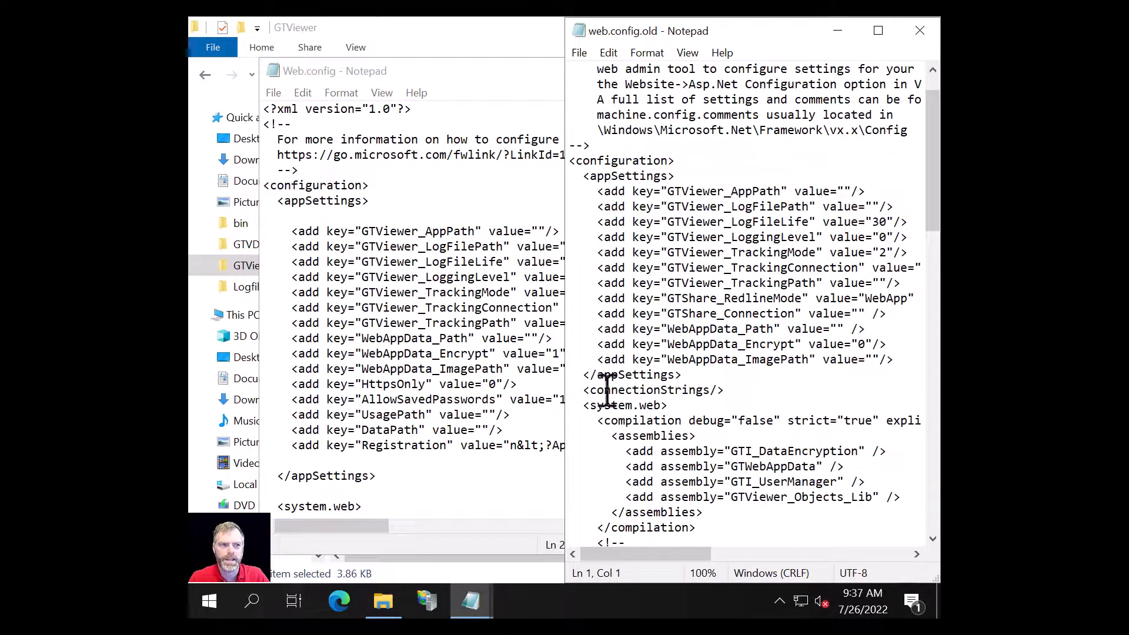
Step: Scroll to the end of web.config.old, then close both web.config.old and Web.config
scroll(517, 222, "down", 4)
scroll(404, 428, "down", 10)
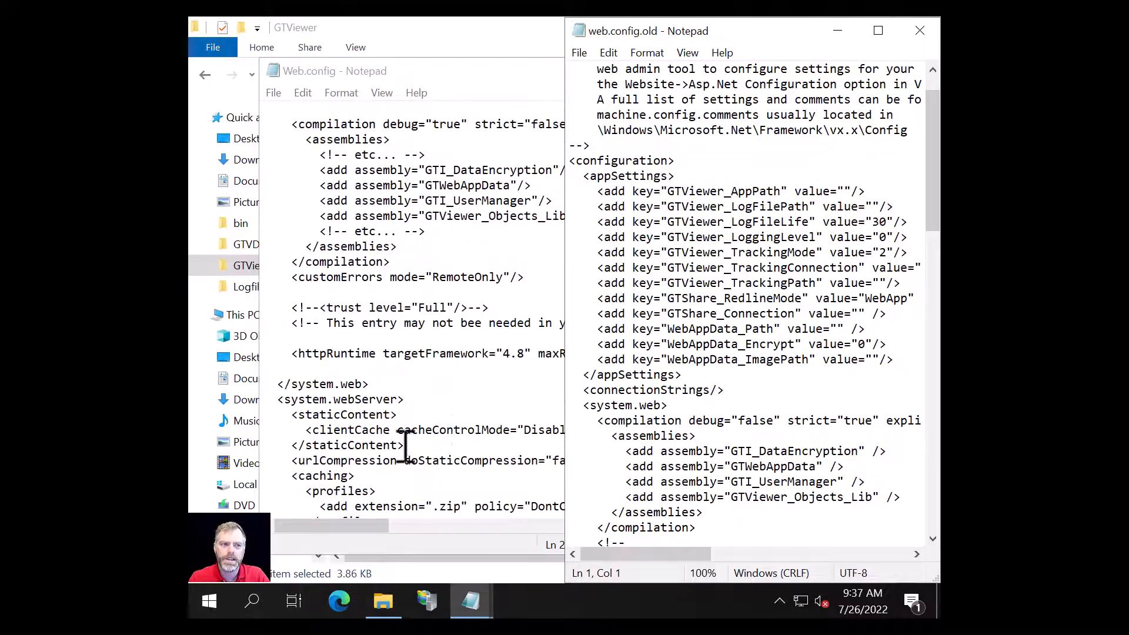
scroll(764, 423, "down", 15)
scroll(747, 447, "down", 5)
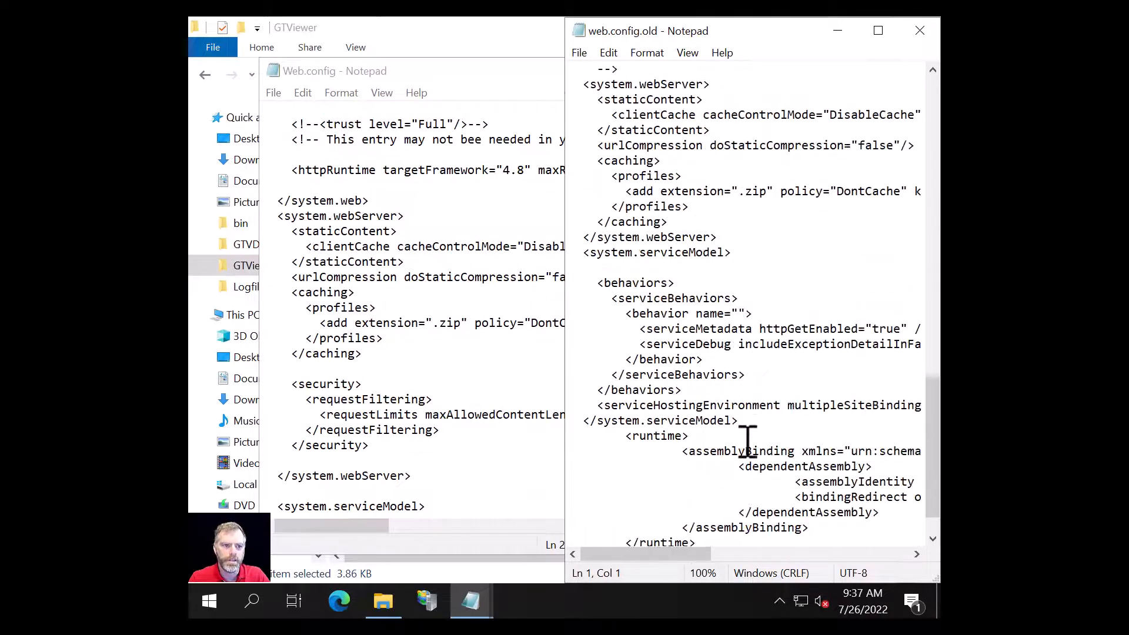
scroll(729, 441, "down", 1)
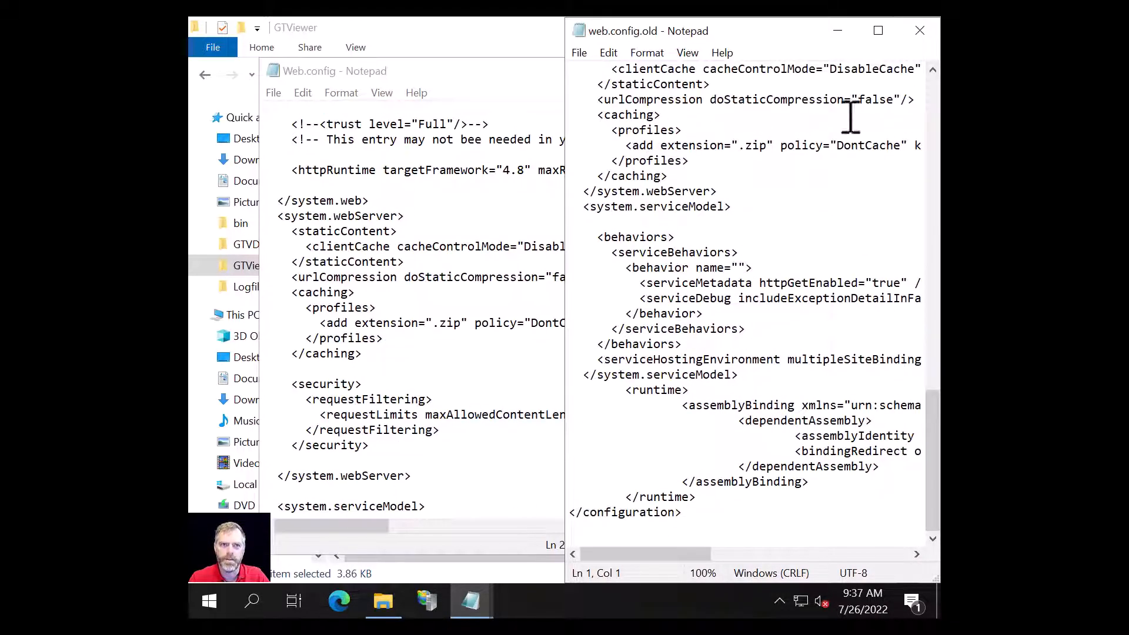
left_click(924, 32)
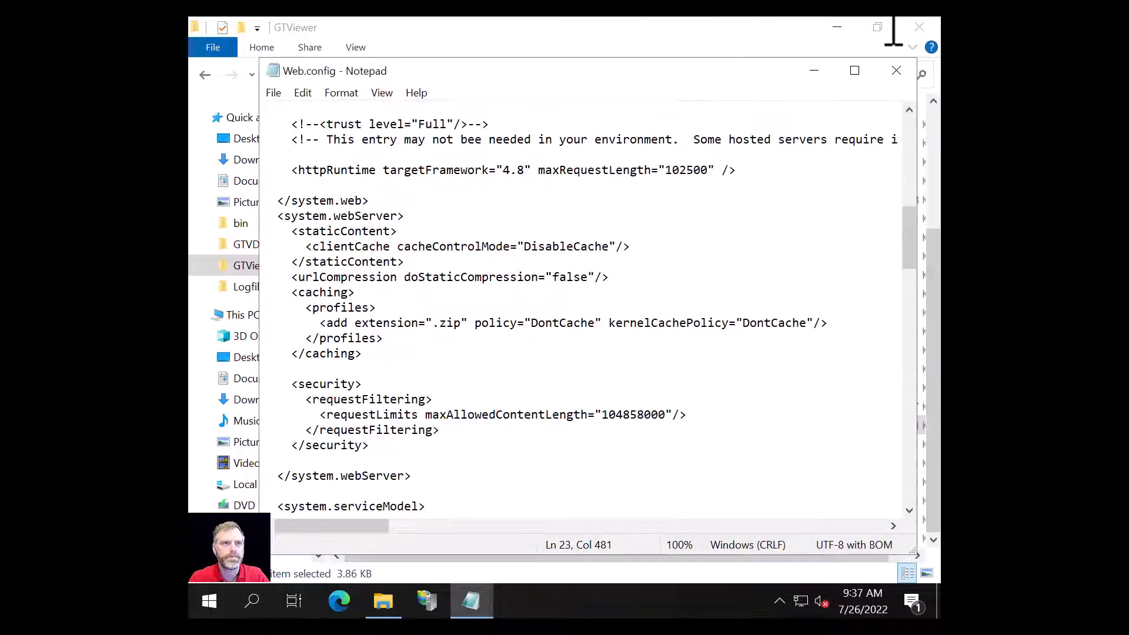
left_click(896, 71)
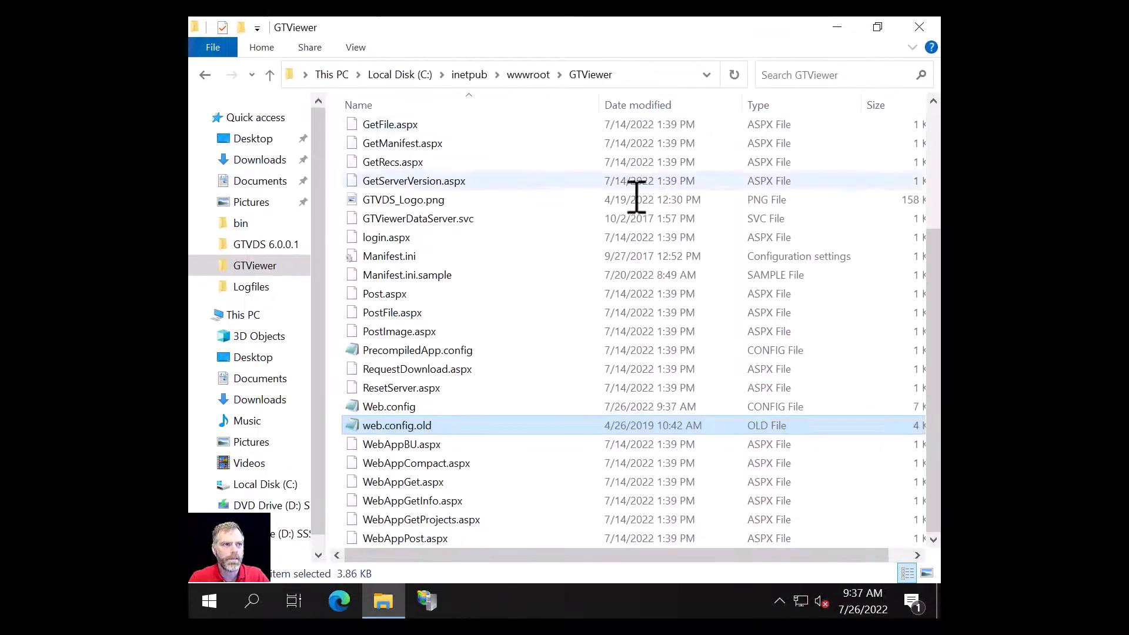
scroll(471, 355, "up", 3)
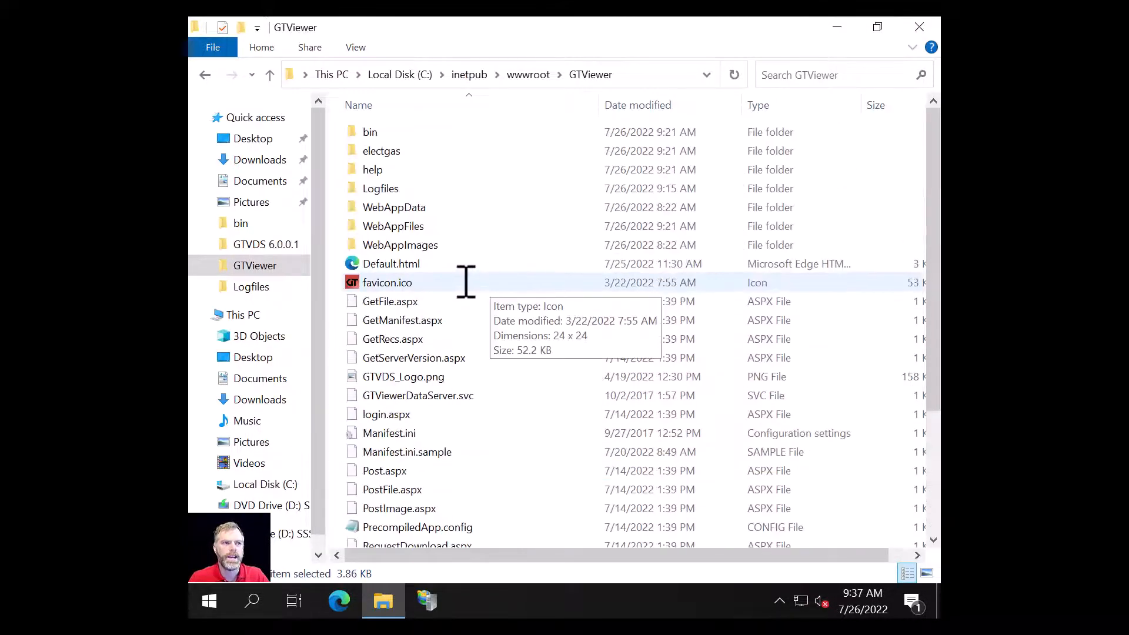
Step: Open bin\users.ini, add a line for an admin user with its password and admin group, and save
double_click(366, 132)
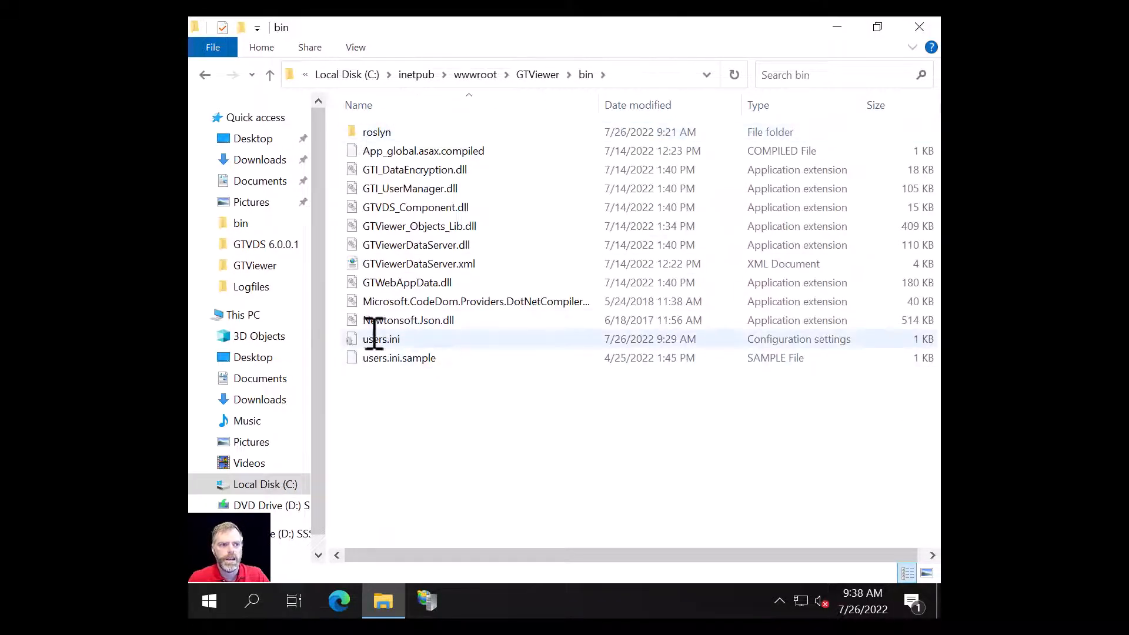
double_click(381, 339)
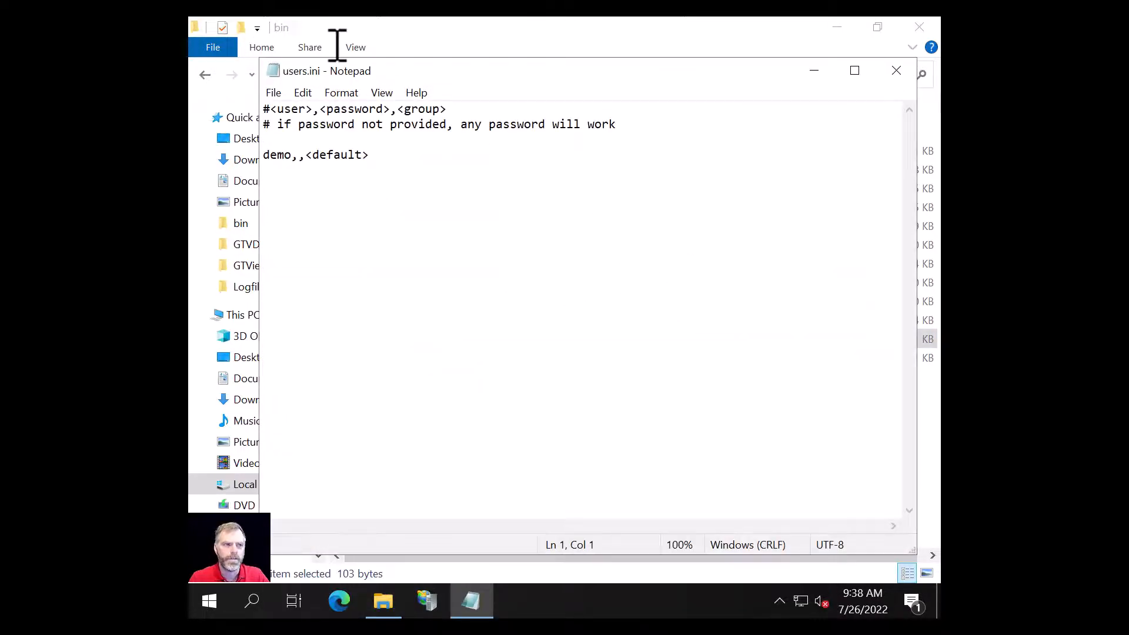
left_click(412, 155)
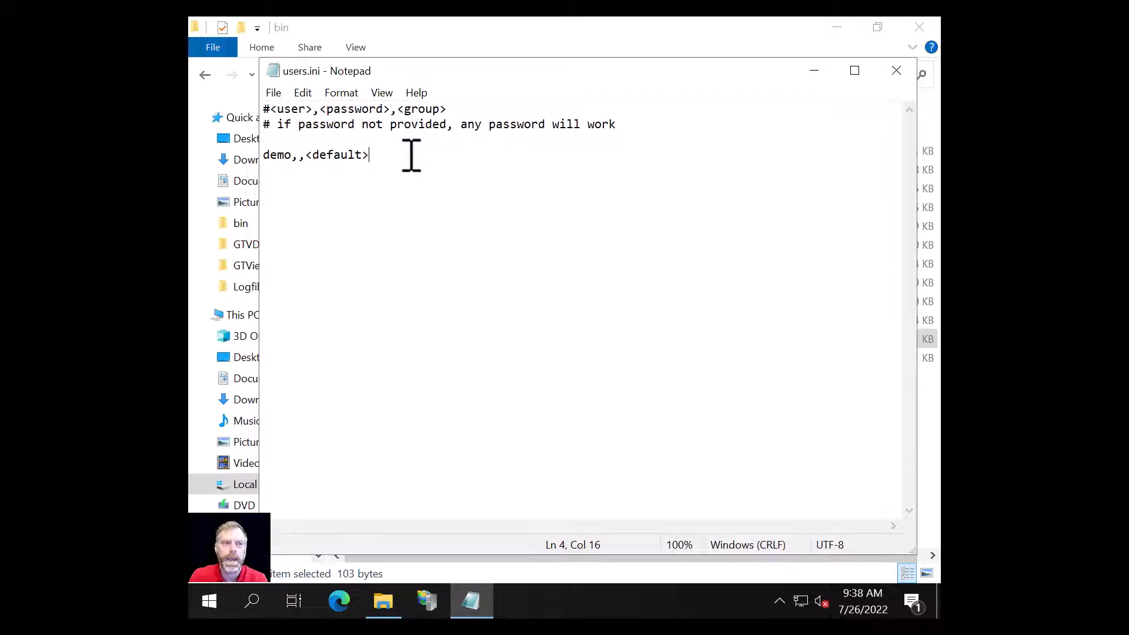
key("Return")
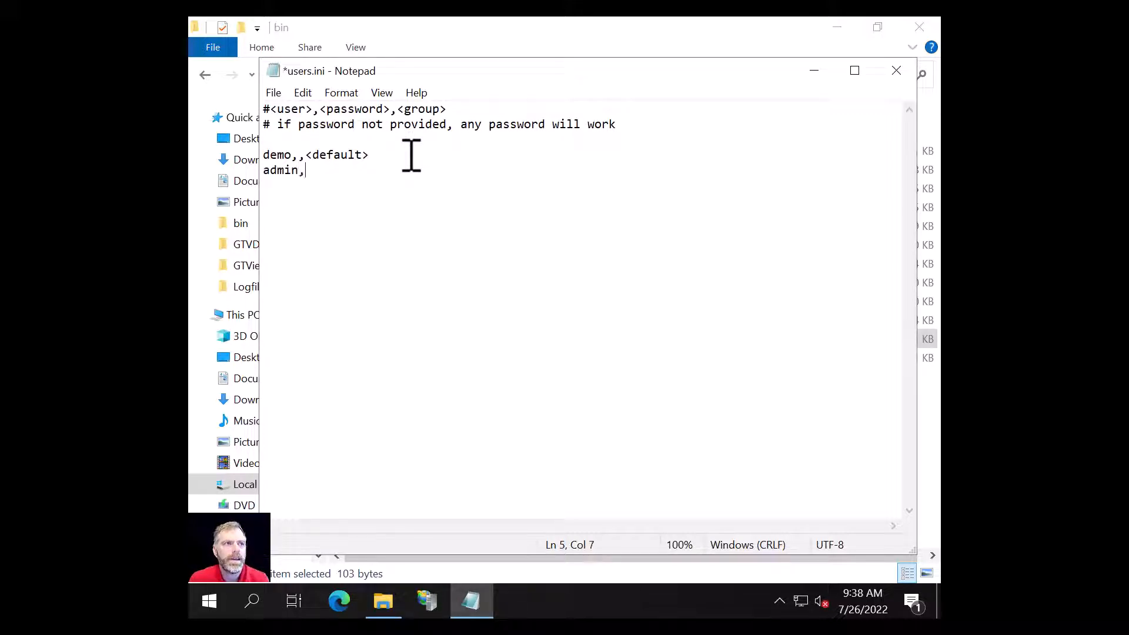
type("admin,admin123*,admin")
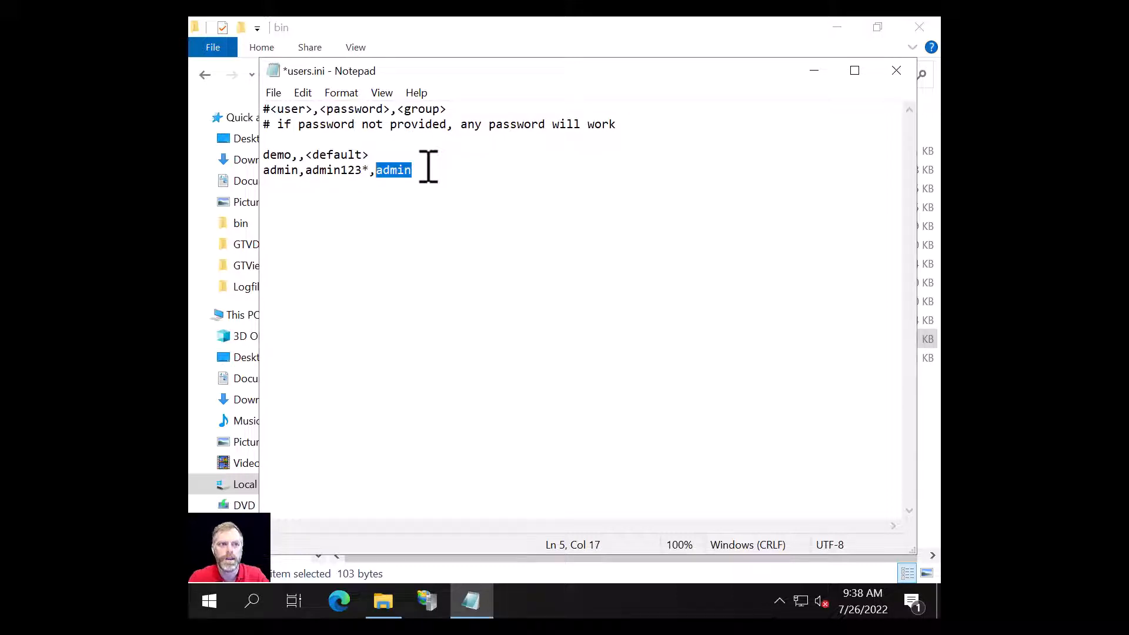
left_click(273, 92)
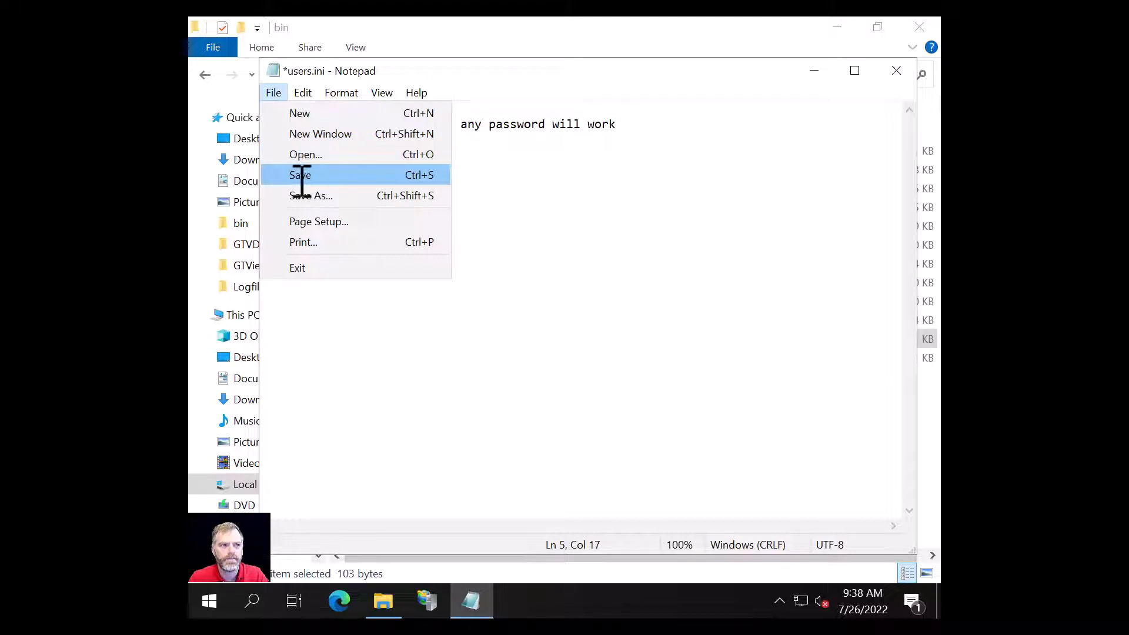
left_click(300, 173)
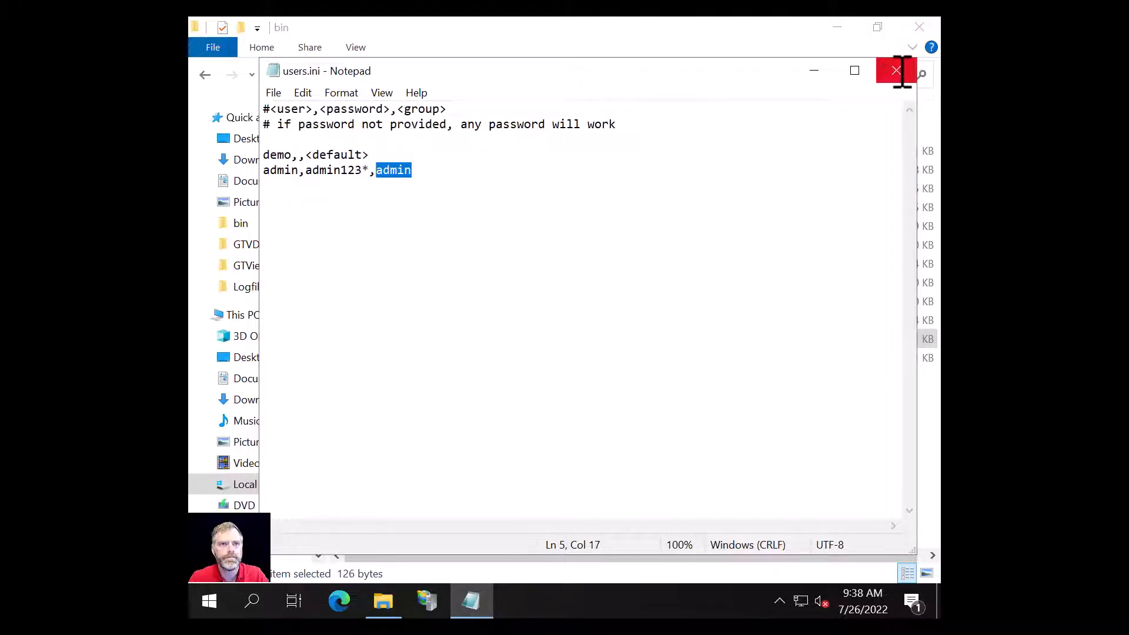
Step: Close users.ini and go back to the GTViewer web folder to review its files
left_click(895, 72)
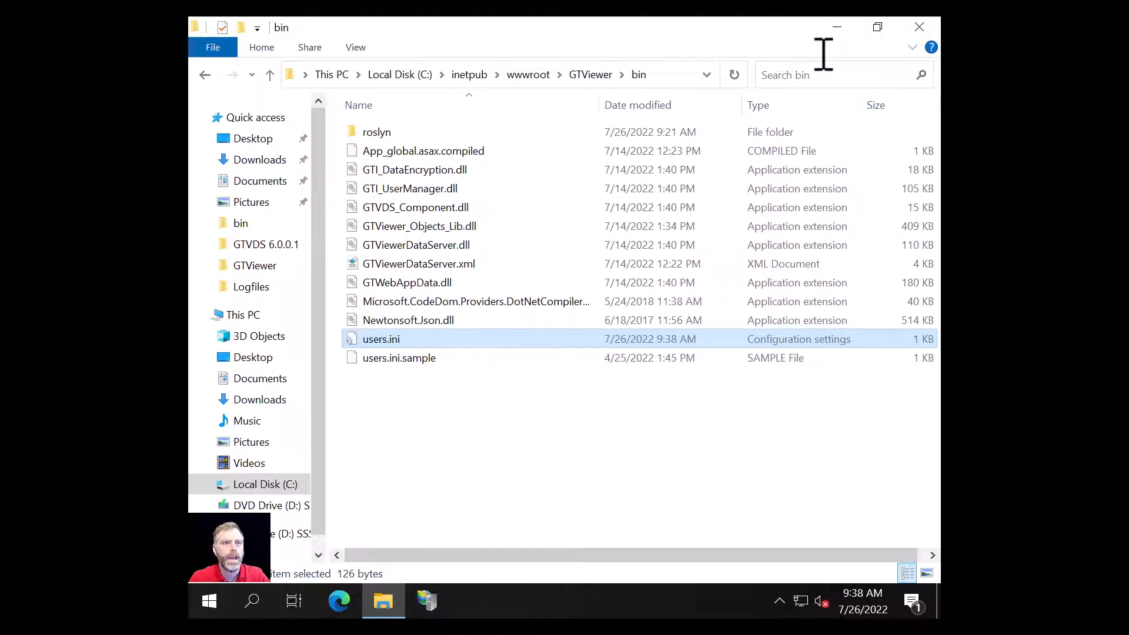
left_click(595, 71)
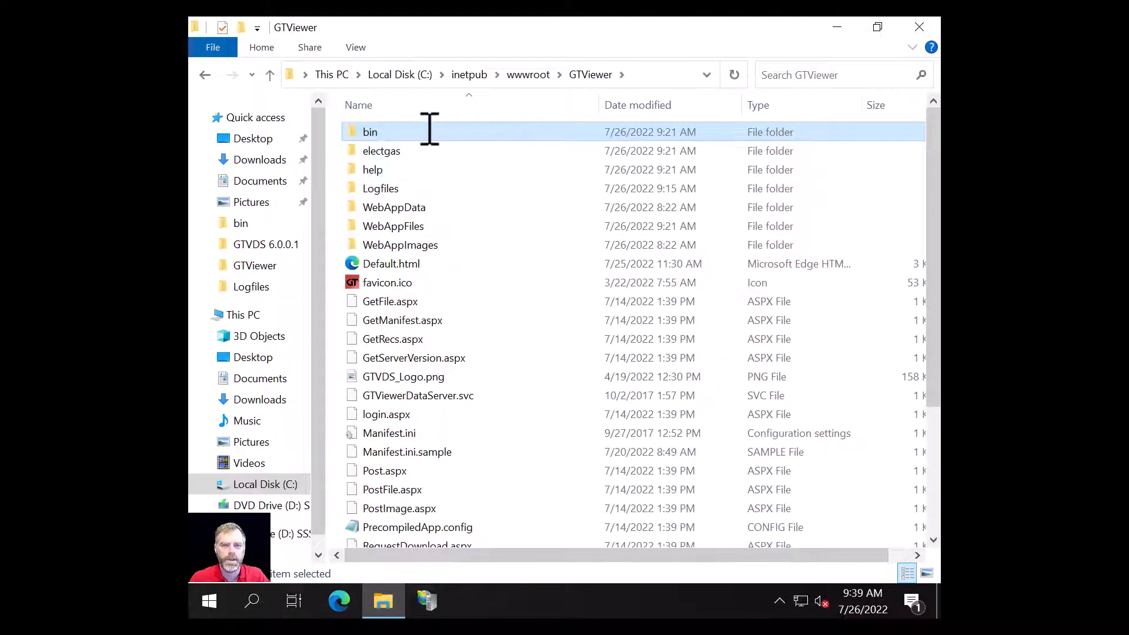
mouse_move(430, 129)
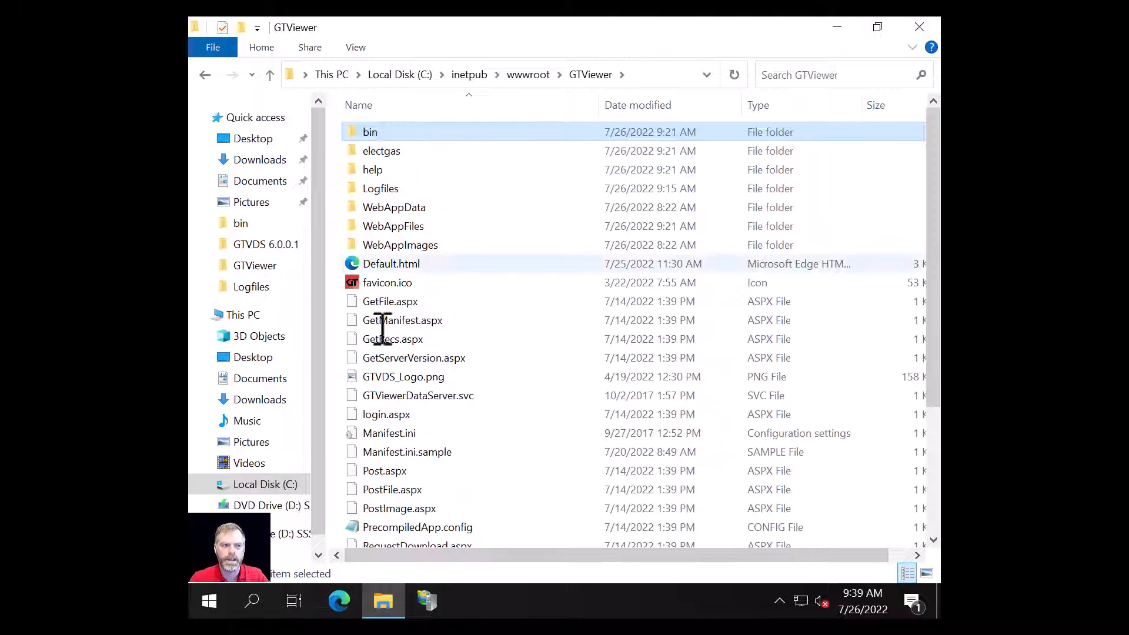
mouse_move(440, 518)
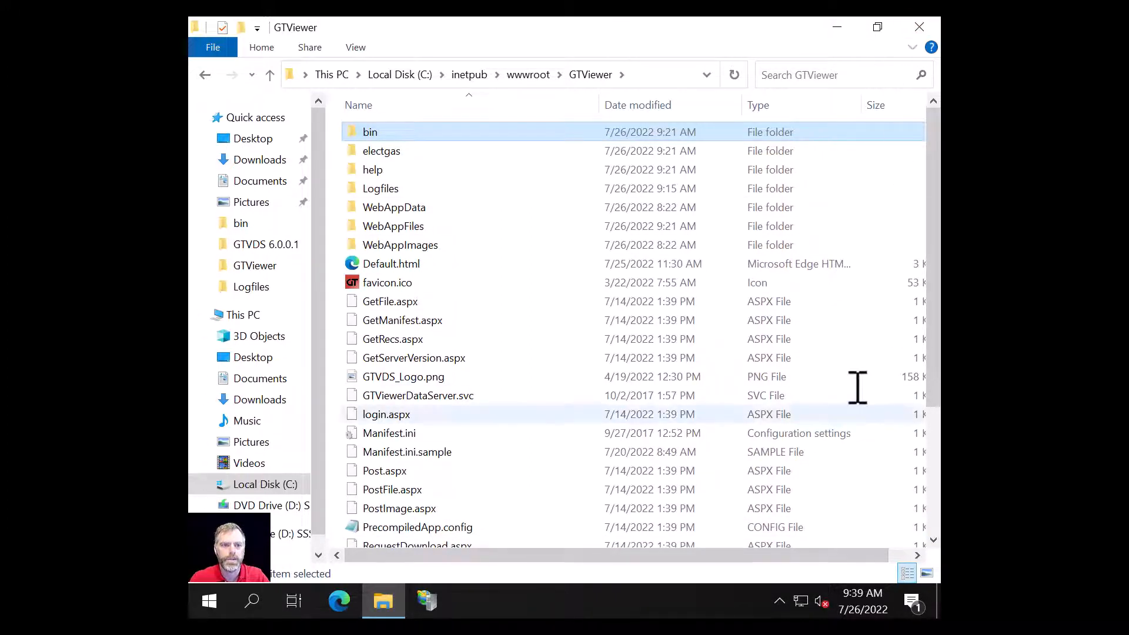
Step: Close Explorer and launch GTVDS_Reset.exe from GTVDS 6.0.0.1\Tools\GTVDS_Reset
left_click(920, 26)
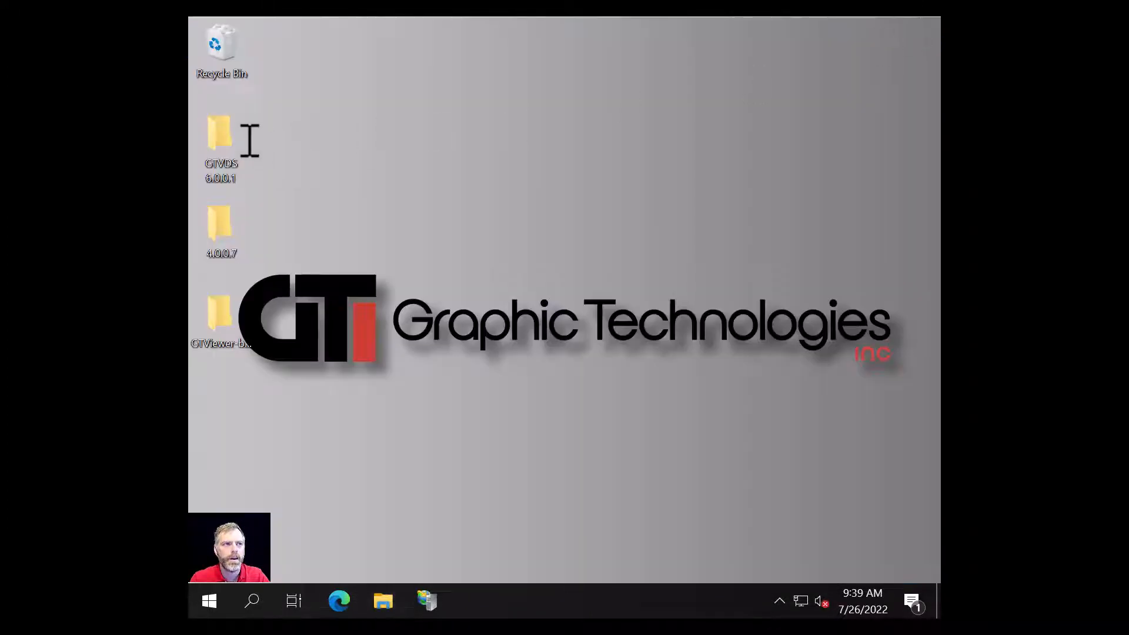
double_click(219, 138)
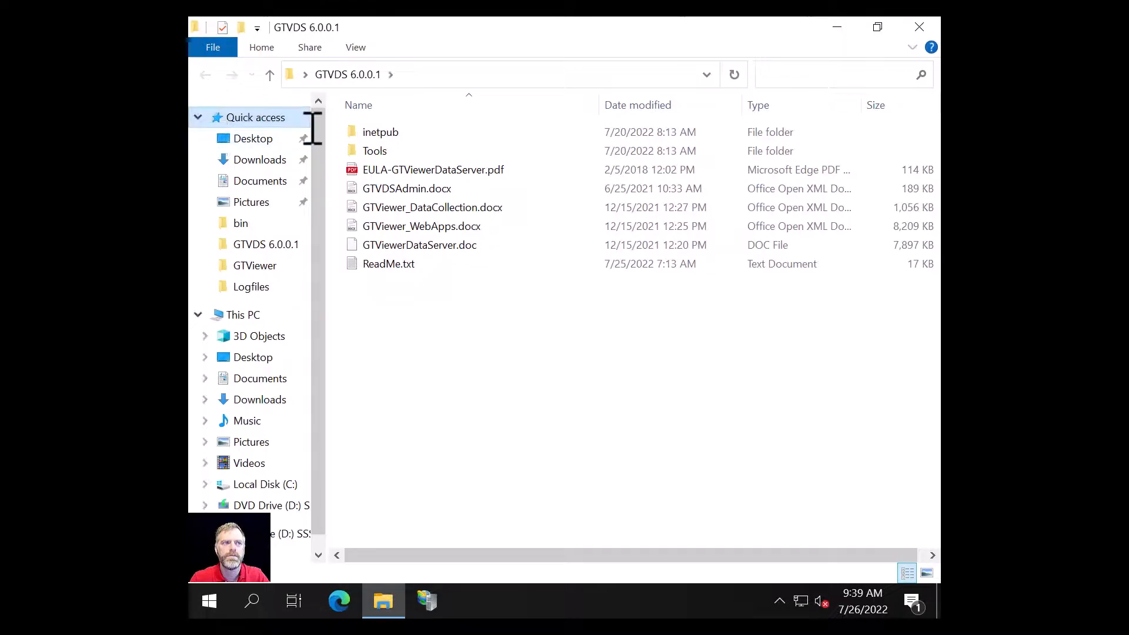
double_click(374, 150)
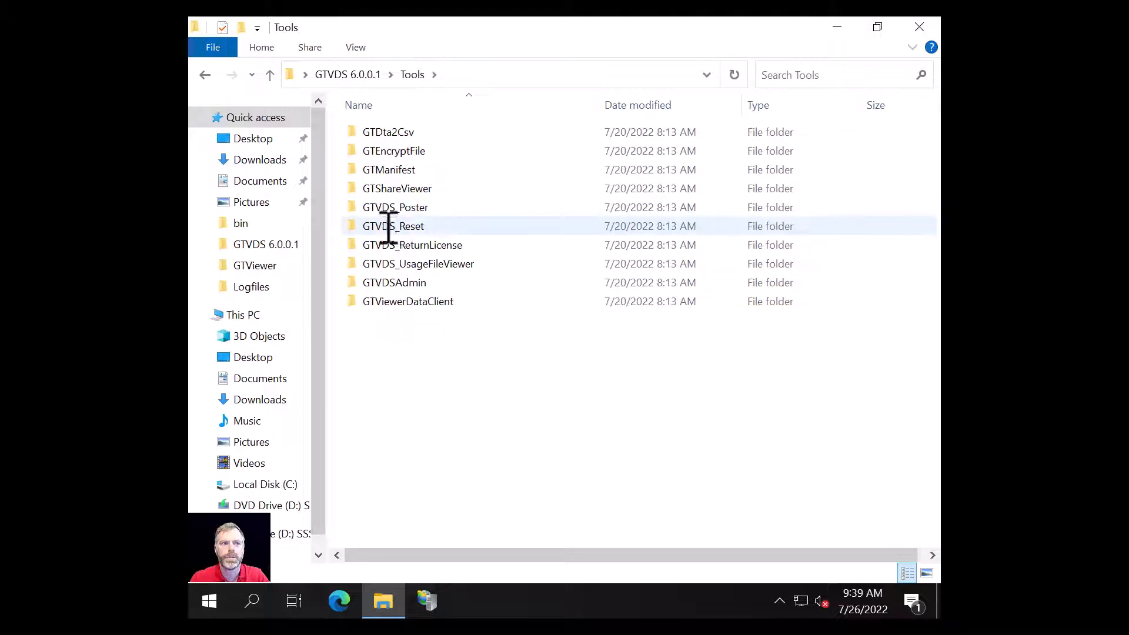
double_click(395, 226)
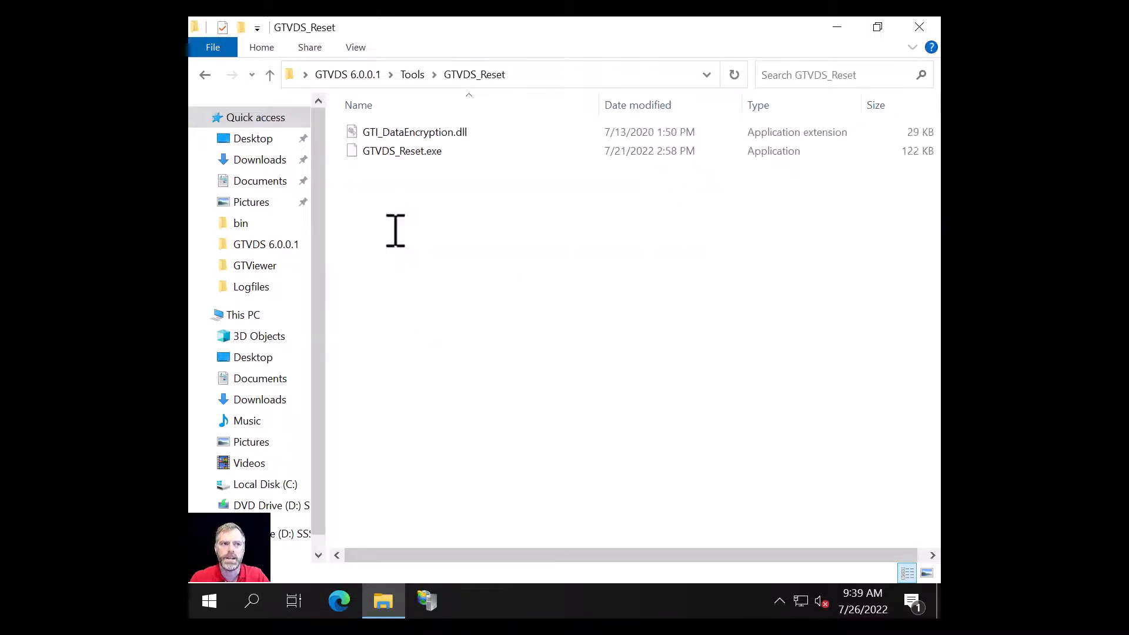
double_click(401, 151)
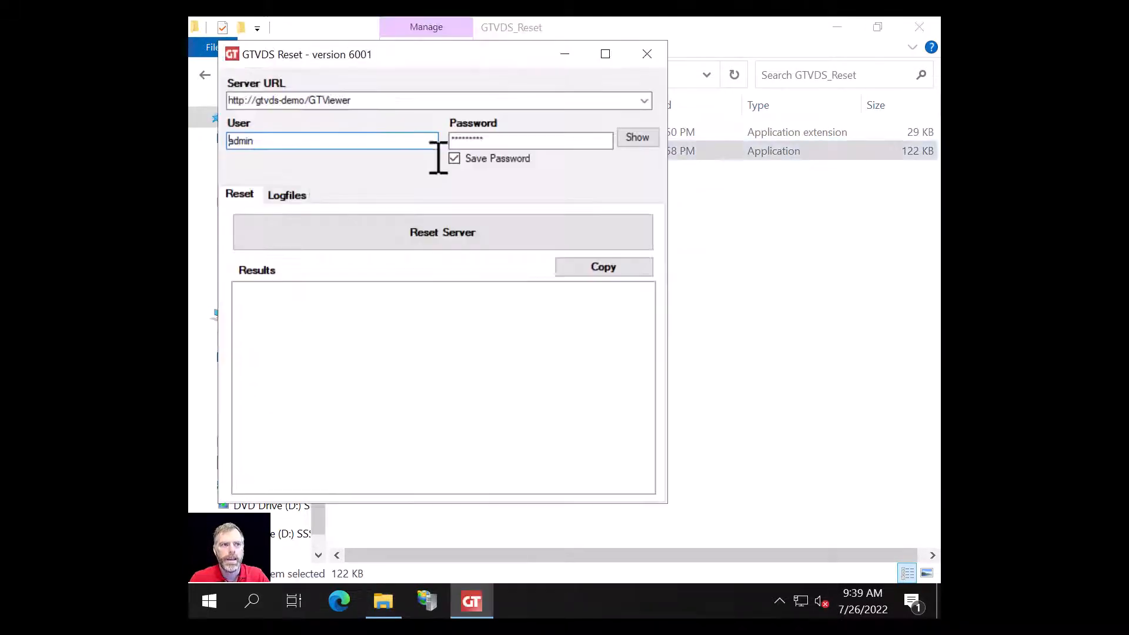
Step: Clear the saved server URL, user name and password in GTVDS Reset
left_click(920, 27)
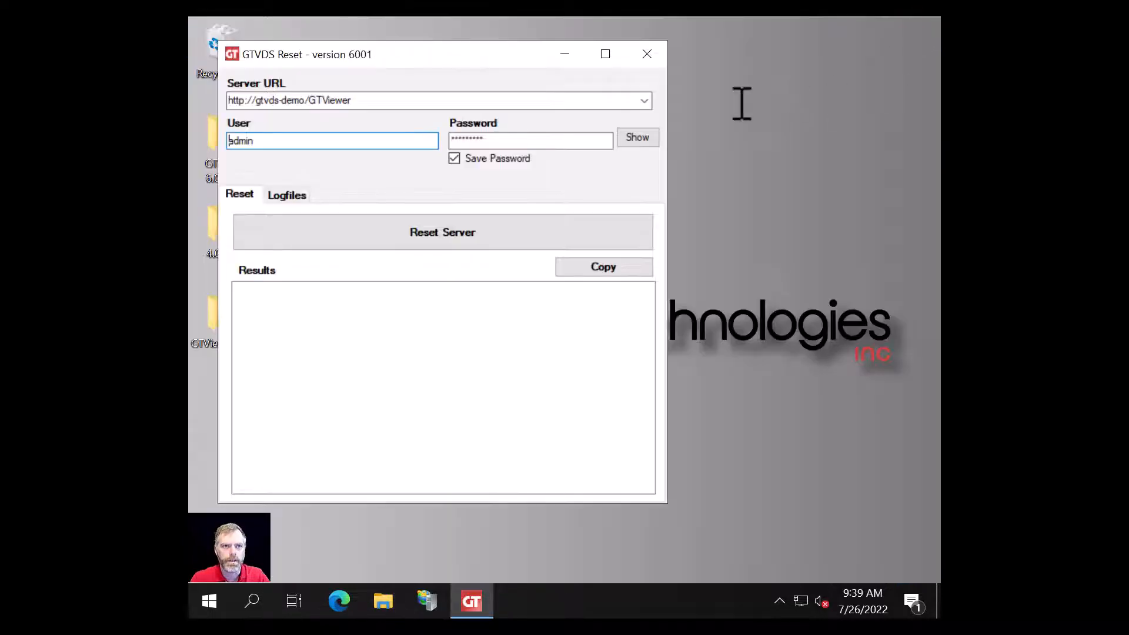
left_click_drag(417, 55, 519, 69)
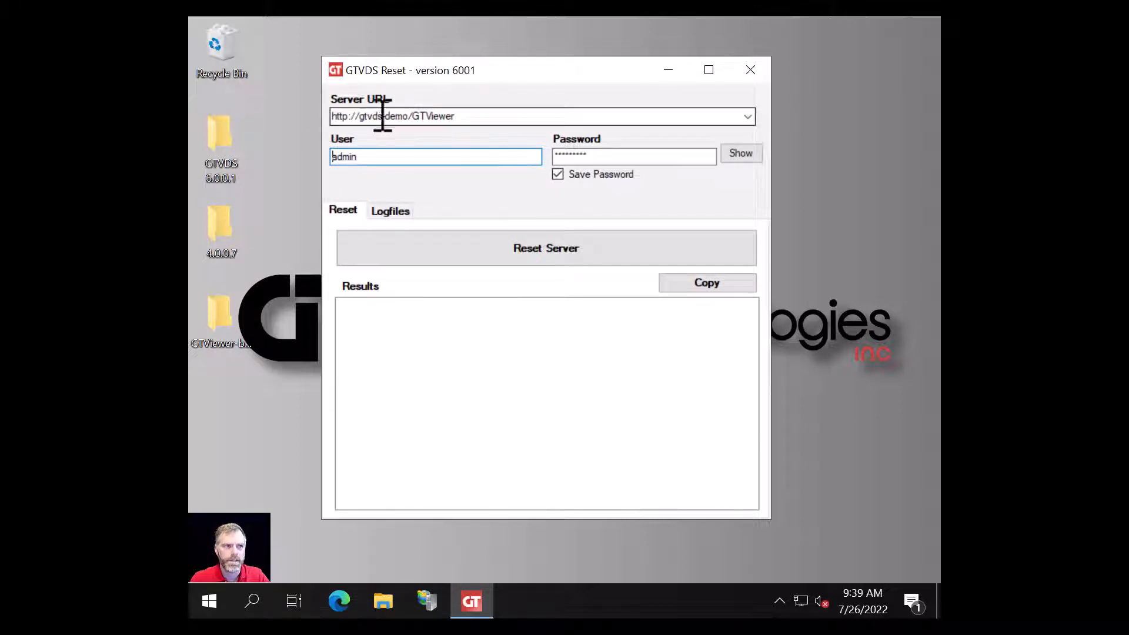
left_click_drag(489, 118, 202, 106)
key("Delete")
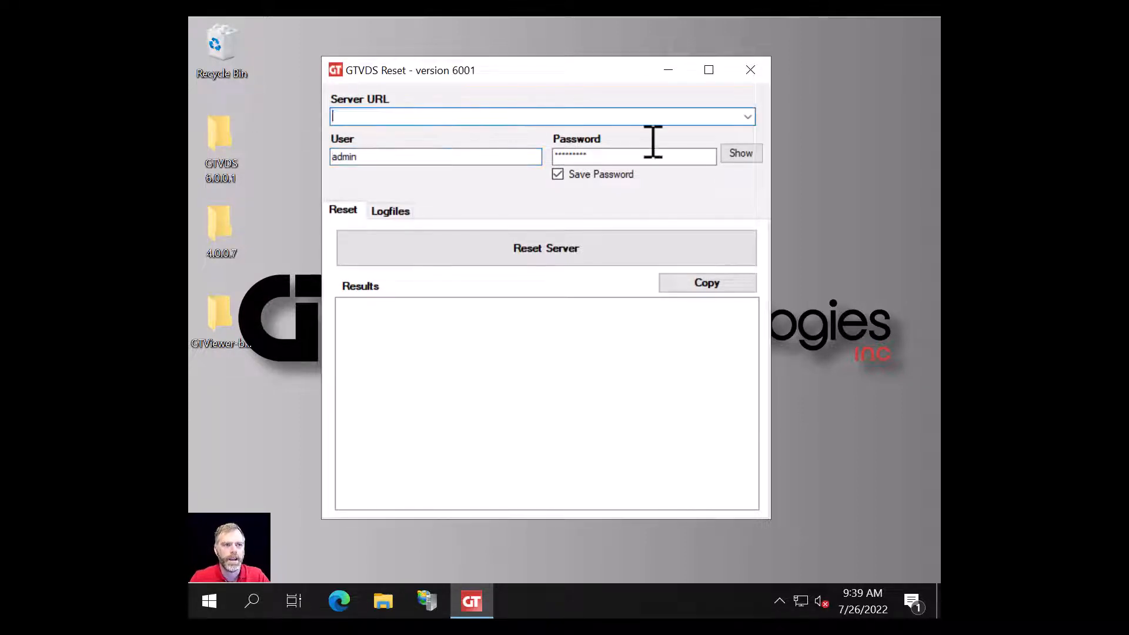
double_click(605, 159)
left_click_drag(363, 160, 255, 144)
key("BackSpace")
Step: Enter server gtvds-demo with the admin user name and password, and verify the password
left_click(333, 116)
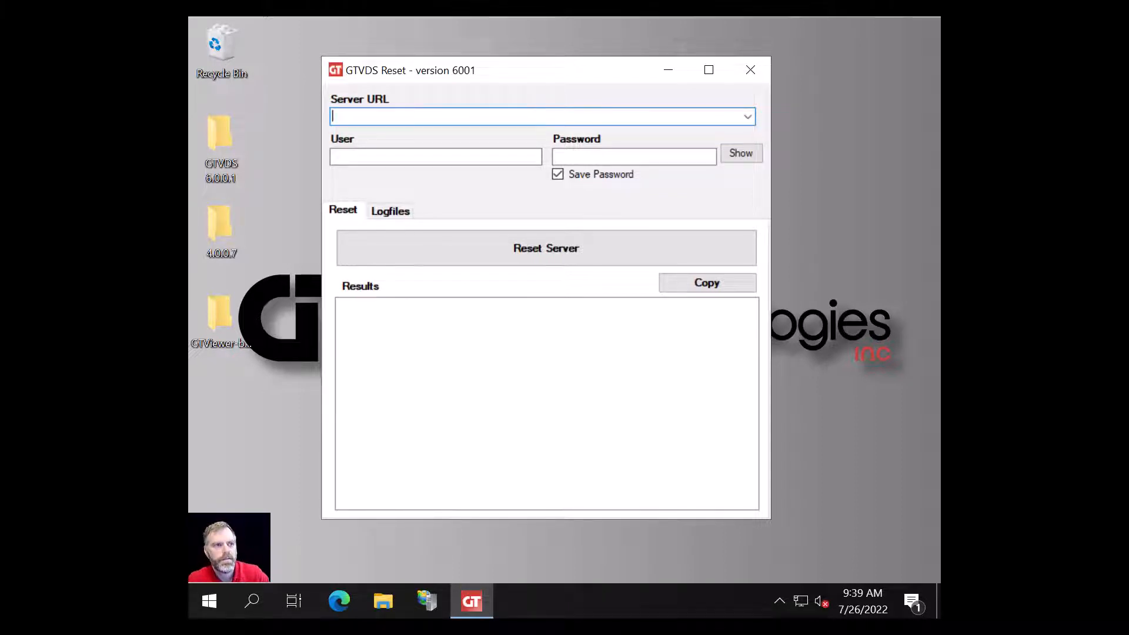
type("g")
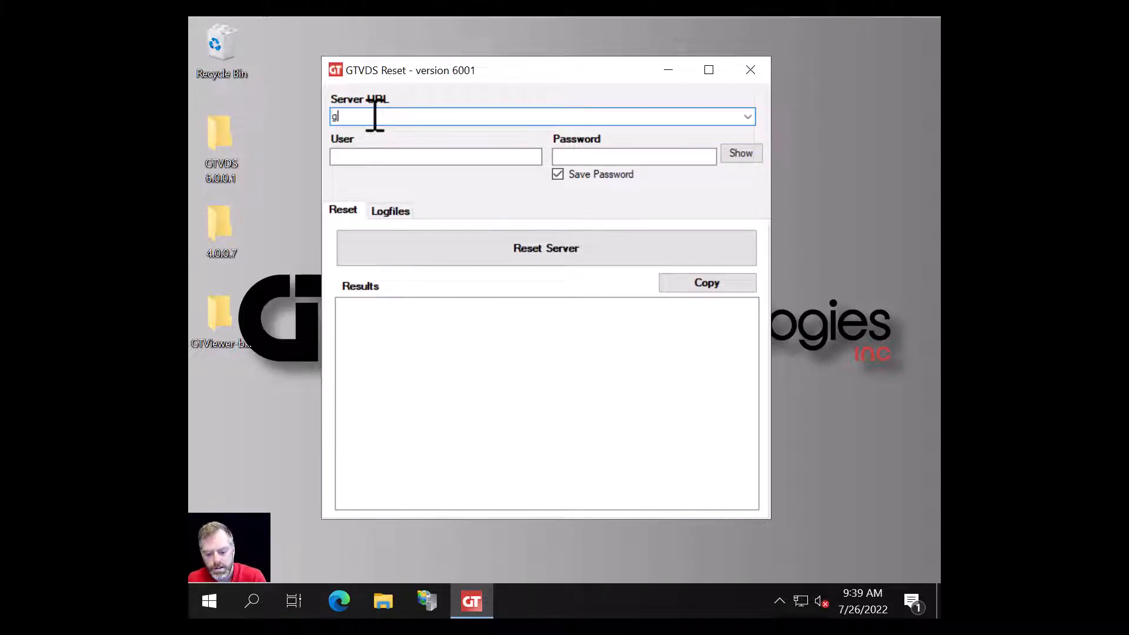
type("tvds-demo")
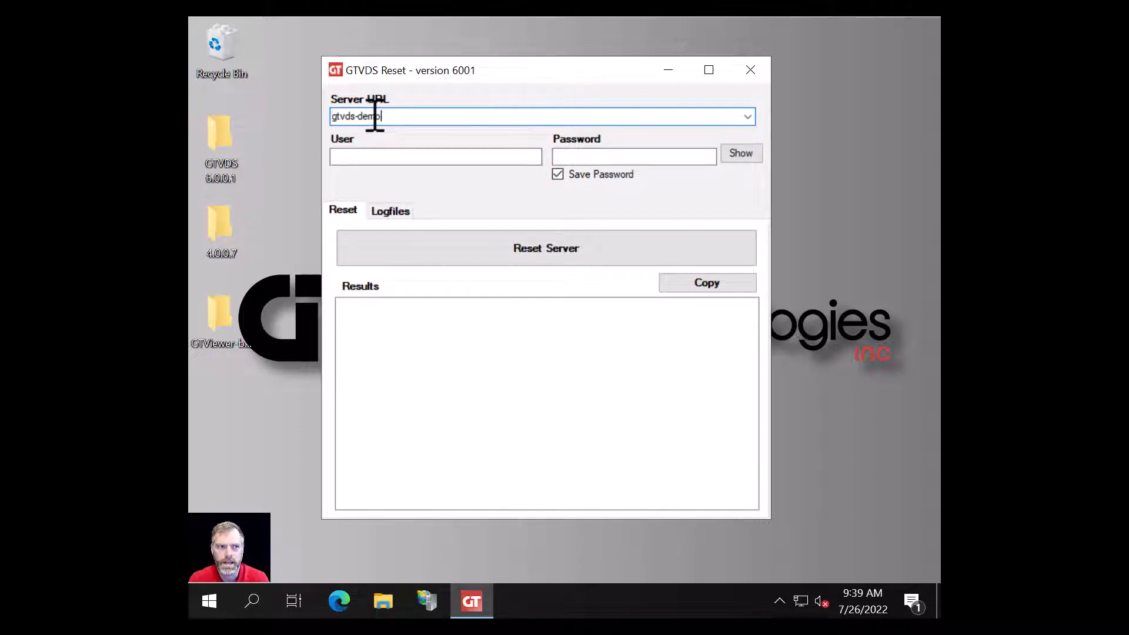
key("Tab")
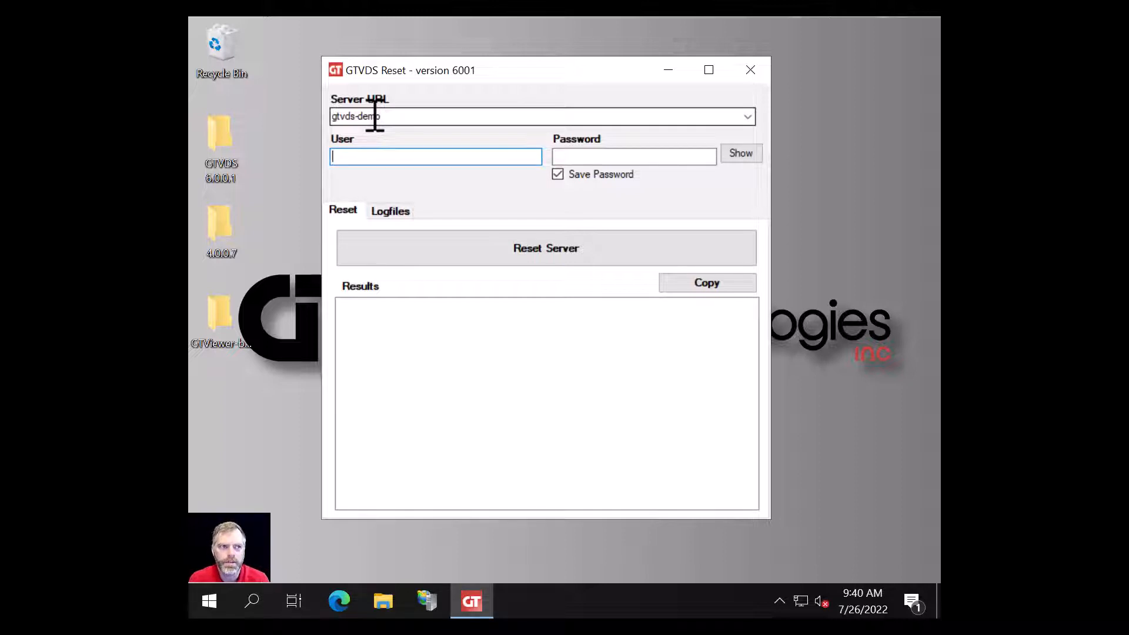
type("admin")
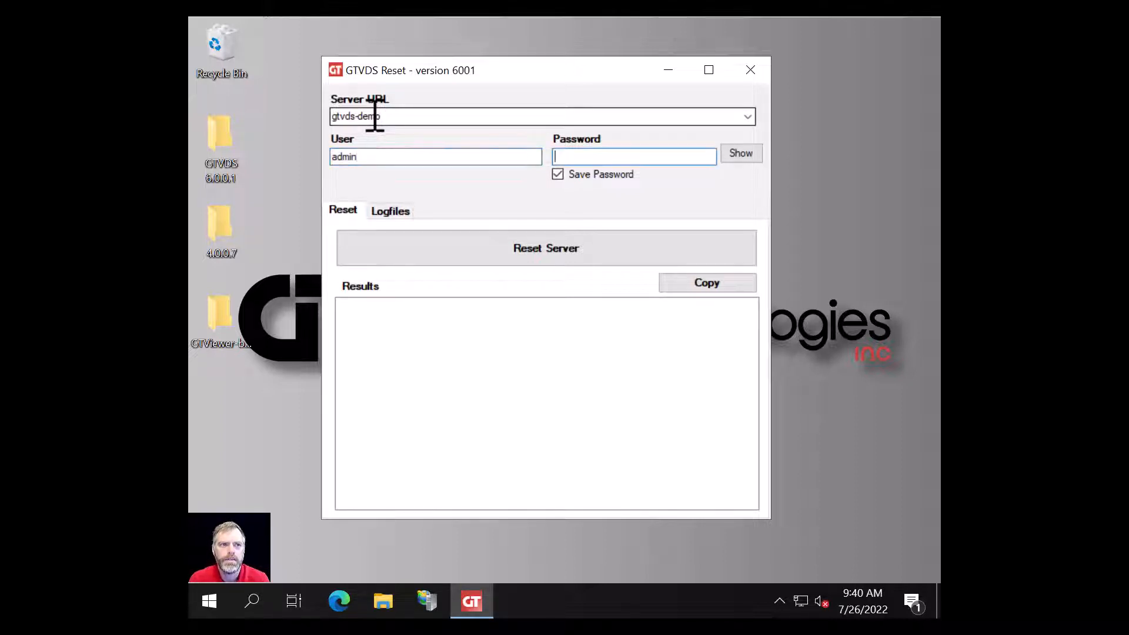
type("admin")
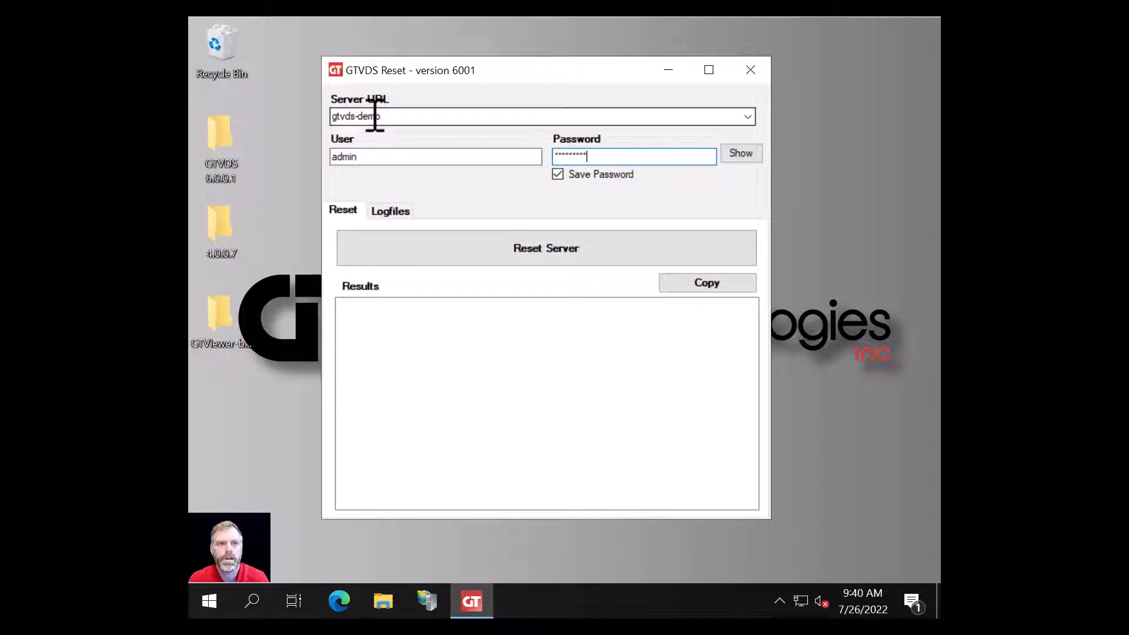
type("123*")
left_click(742, 153)
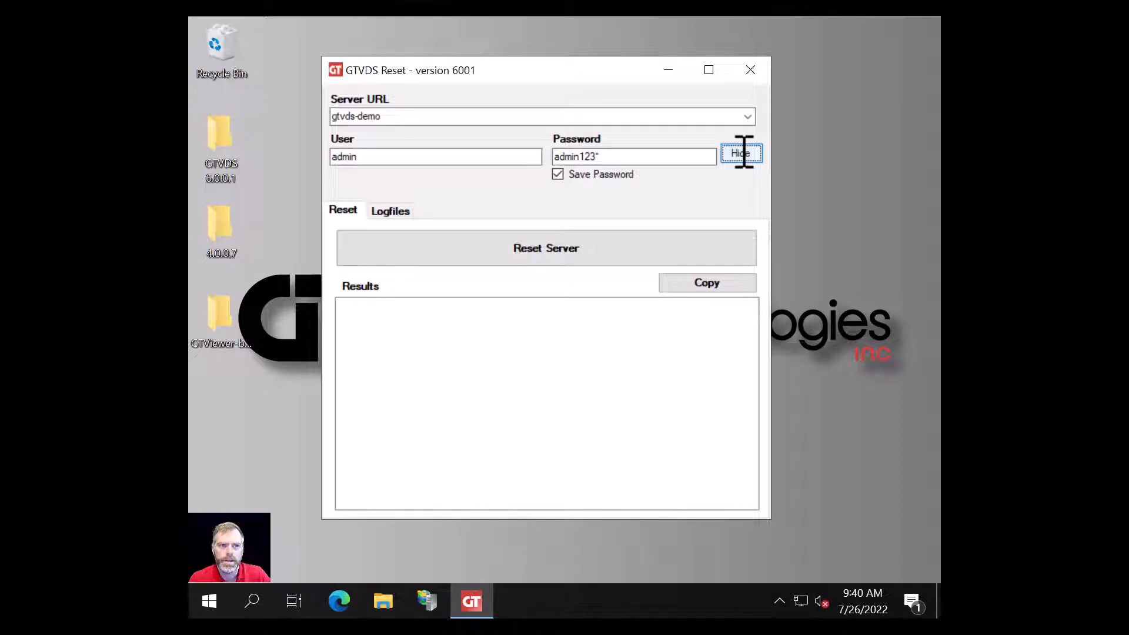
left_click(742, 153)
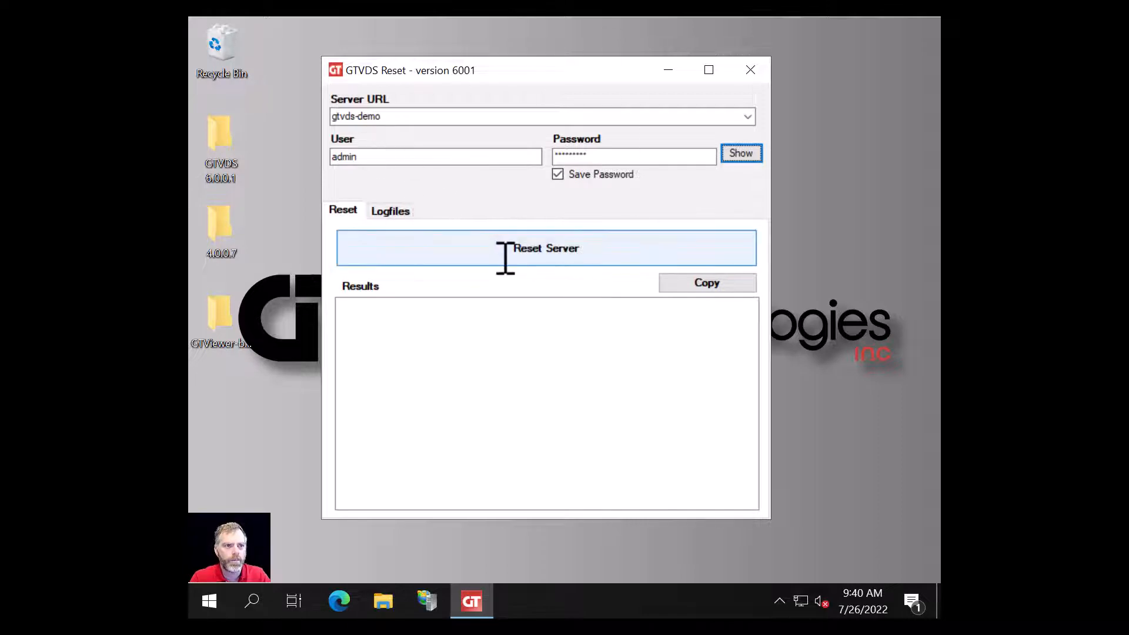
Step: Reset the gtvds-demo server and scroll the Results to confirm version 6001 and the electgas project
left_click(530, 251)
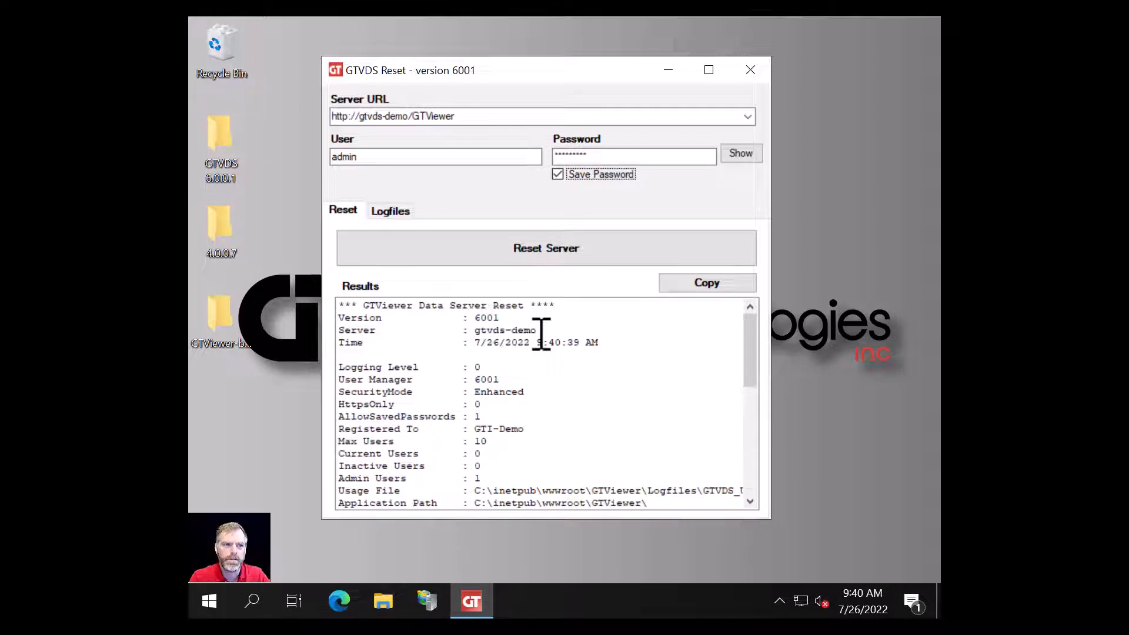
scroll(520, 463, "down", 3)
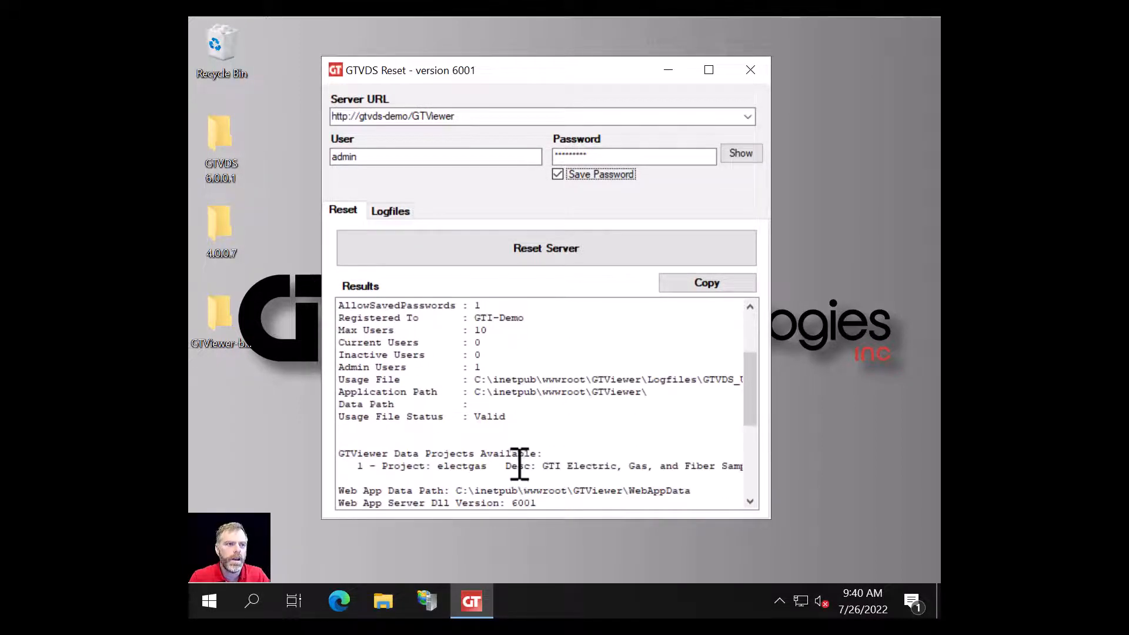
scroll(503, 447, "down", 4)
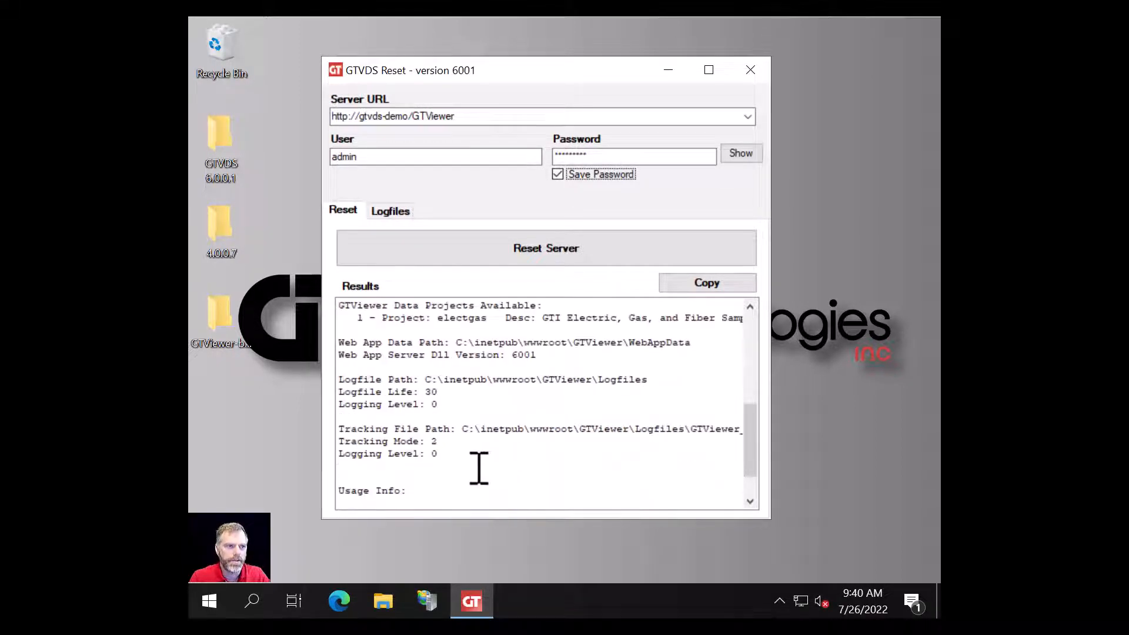
scroll(532, 444, "down", 1)
scroll(465, 368, "up", 2)
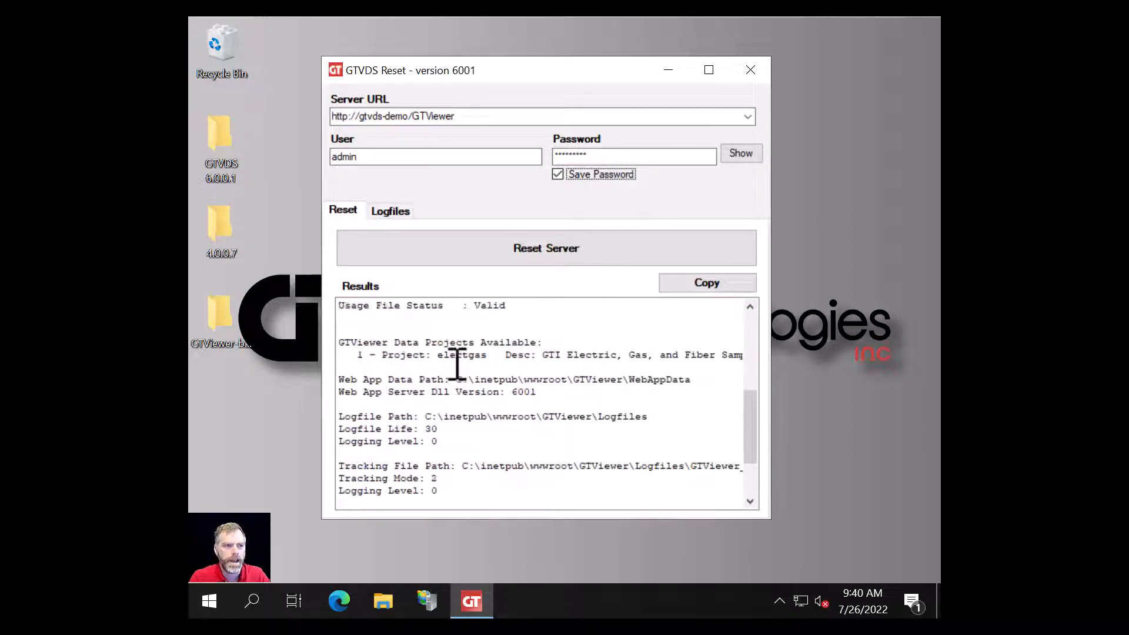
scroll(457, 366, "down", 1)
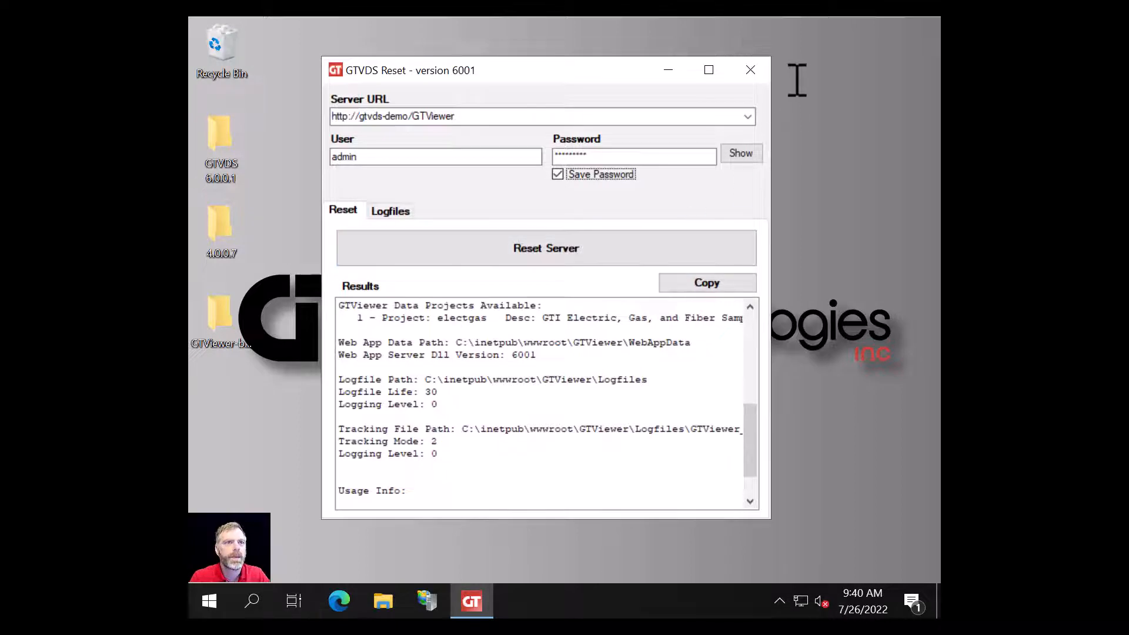
Step: Close the reset tool, load http:/gtvds-demo/gtviewer/default.html in Edge to confirm version 6001, then close Edge
left_click(750, 70)
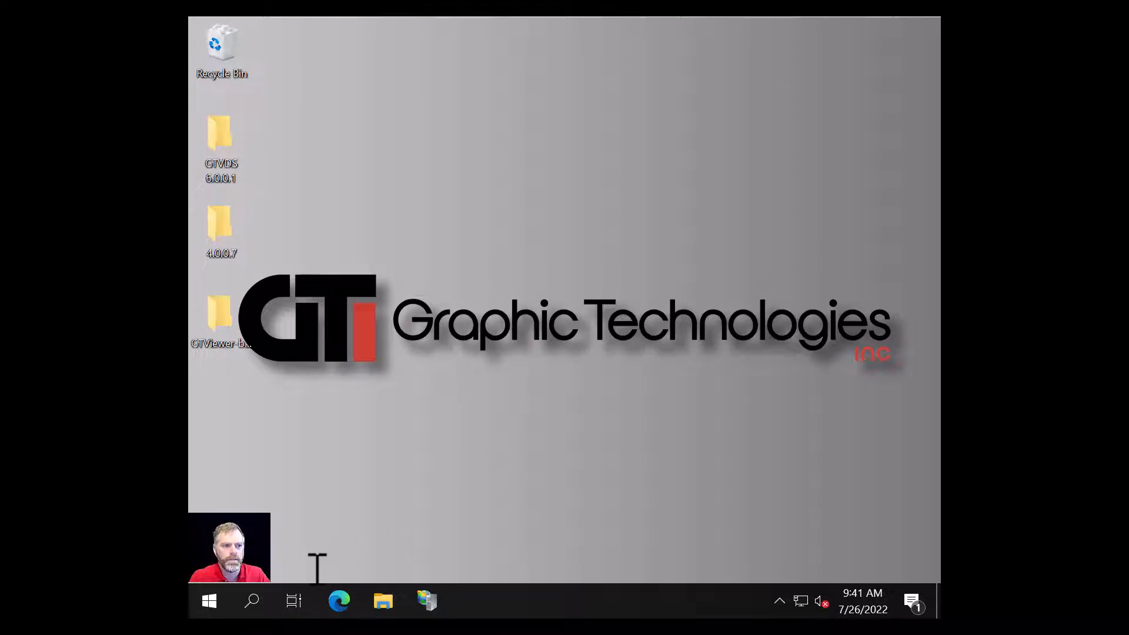
left_click(340, 600)
left_click(447, 63)
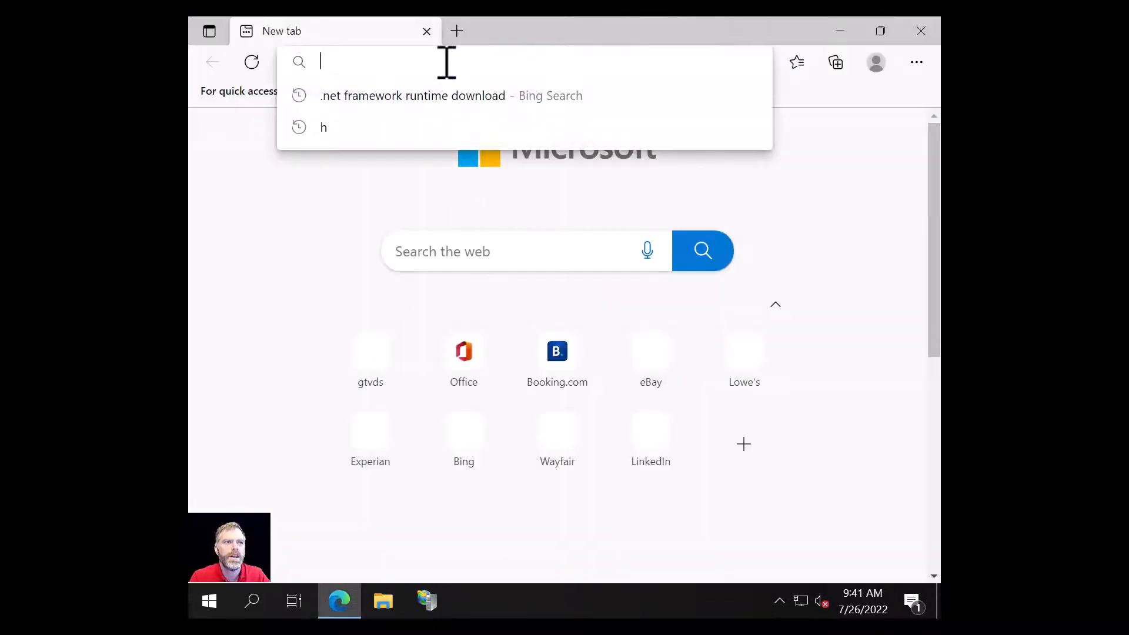
type("gtvd")
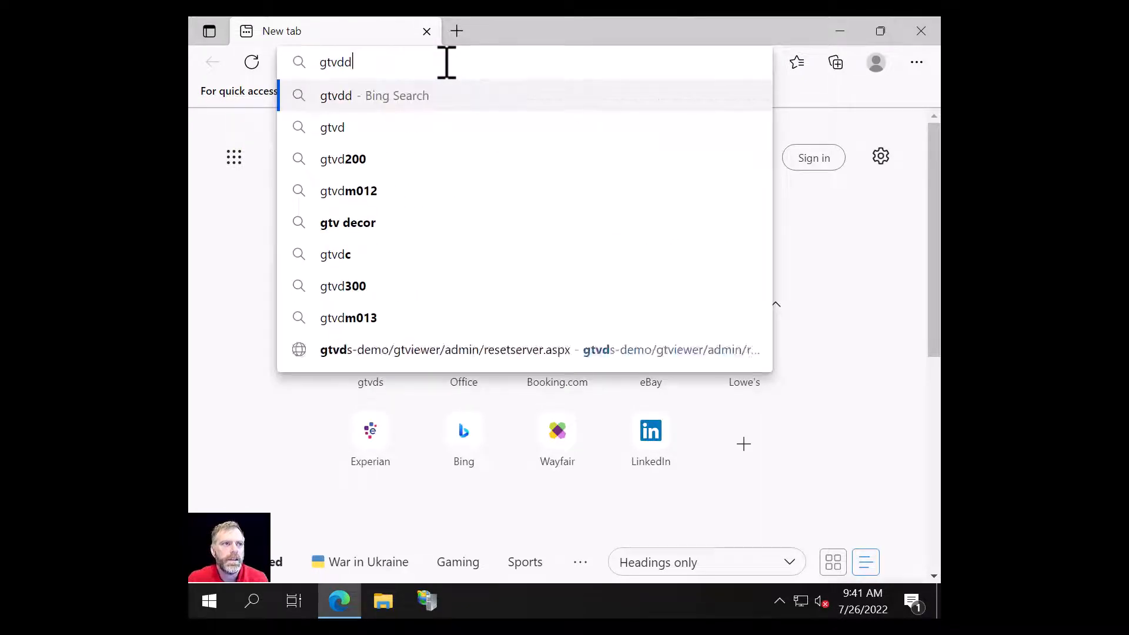
type("s-demo")
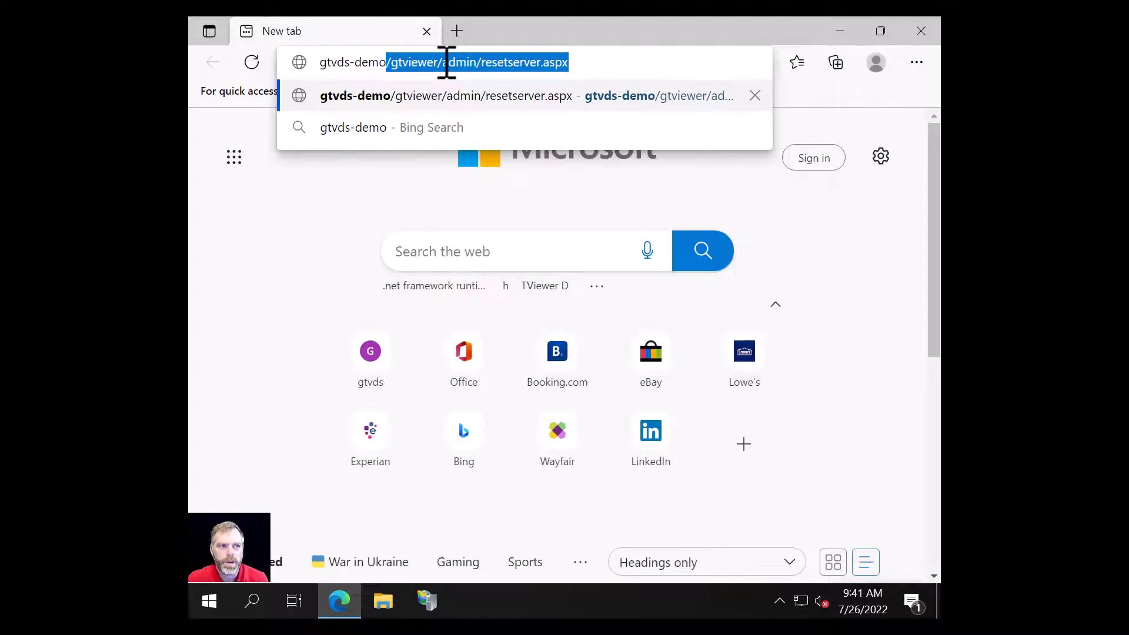
key("Home")
key("shift+End")
key("Delete")
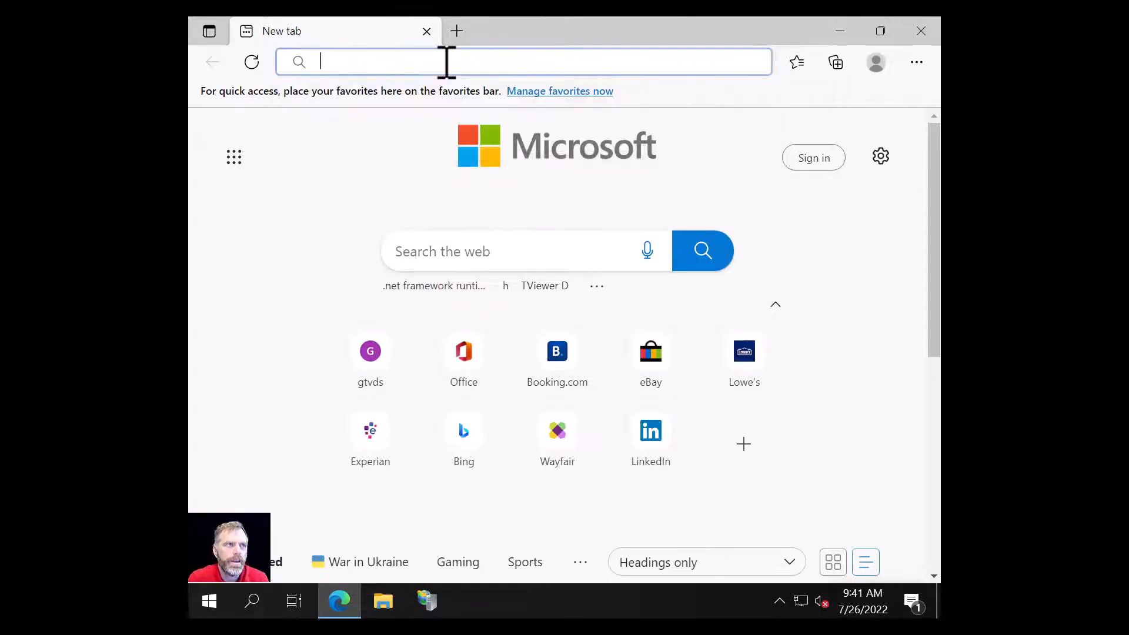
type("http:/gtv")
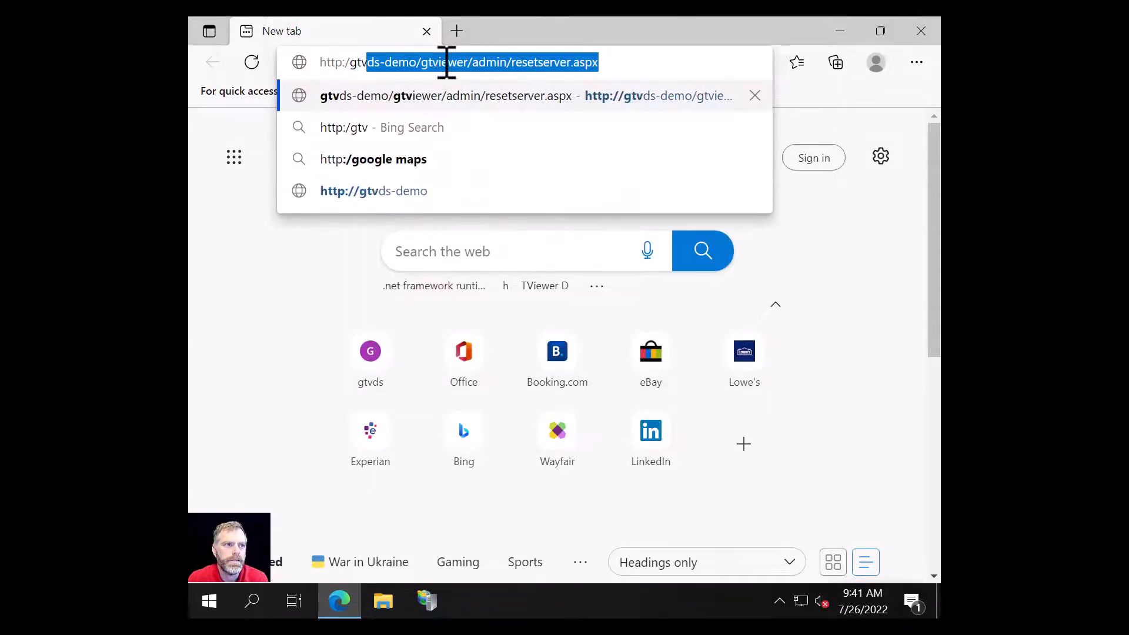
type("ds-d")
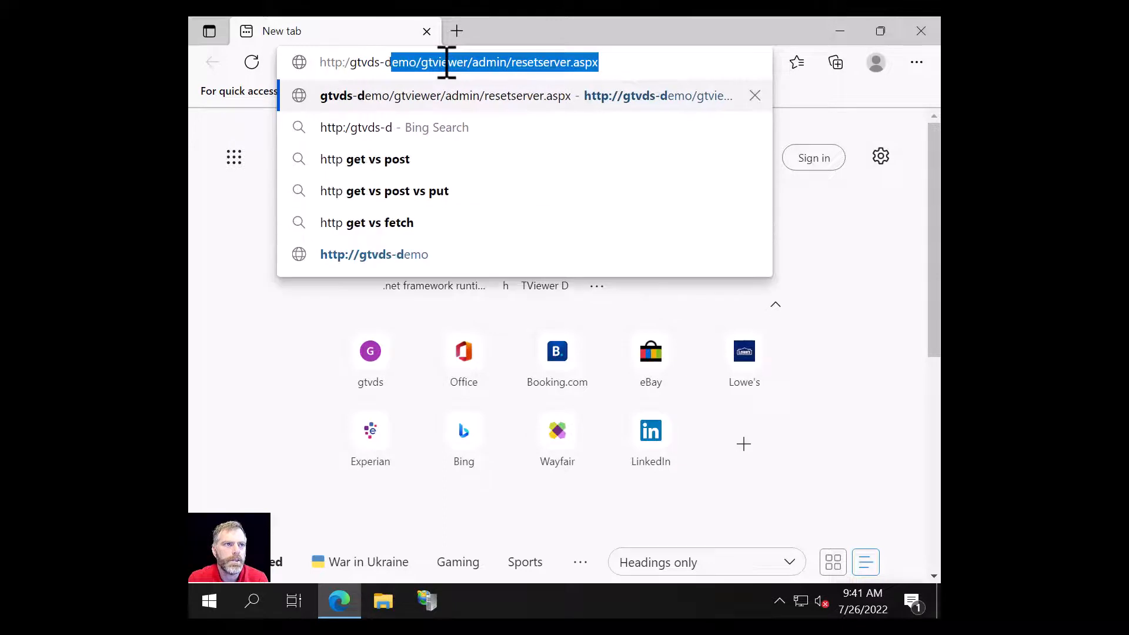
type("emo/gtvie")
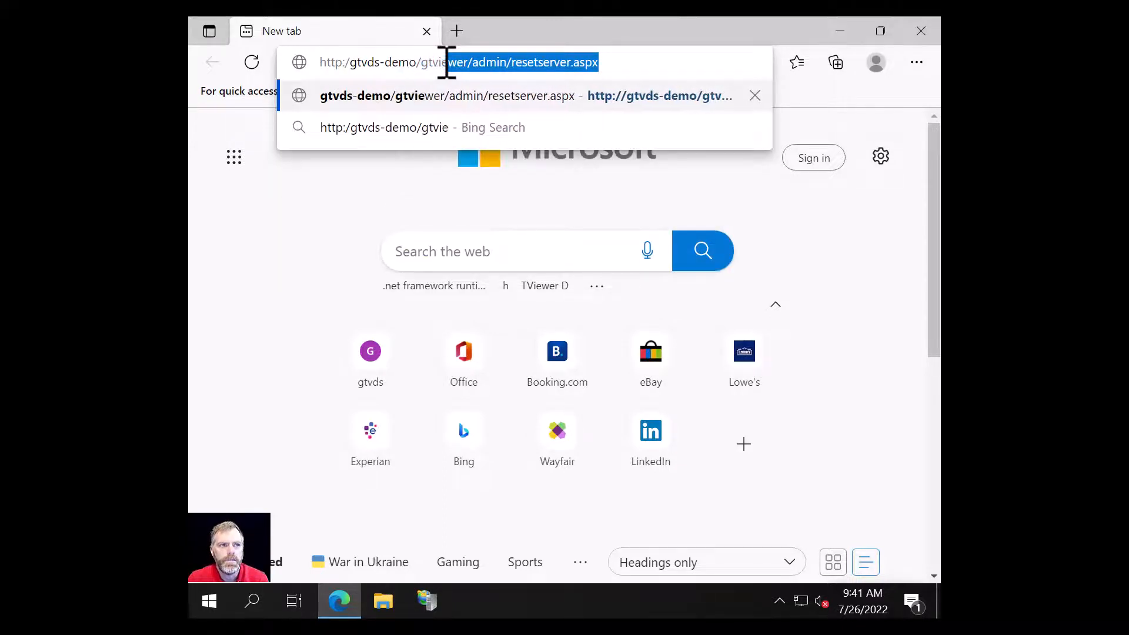
type("wer/default.html")
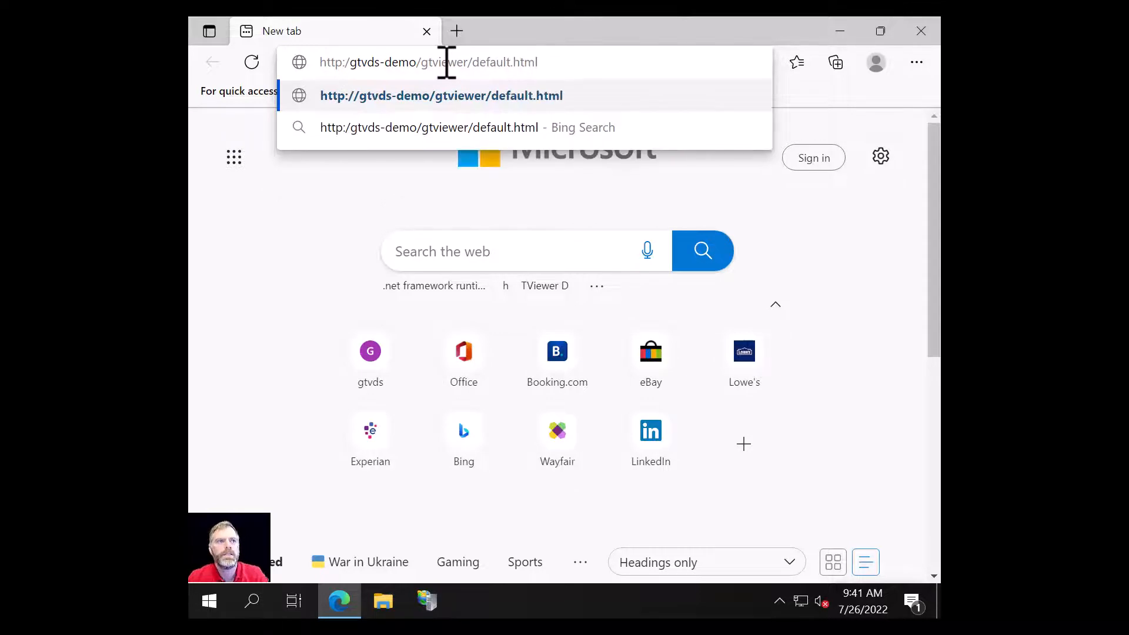
key("Return")
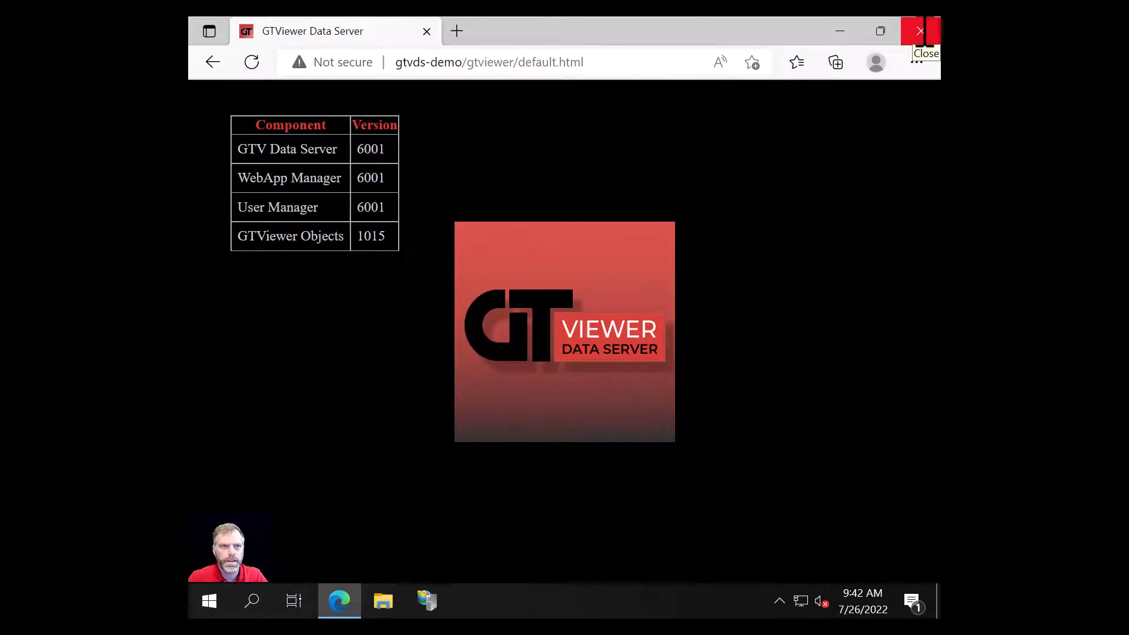
left_click(923, 31)
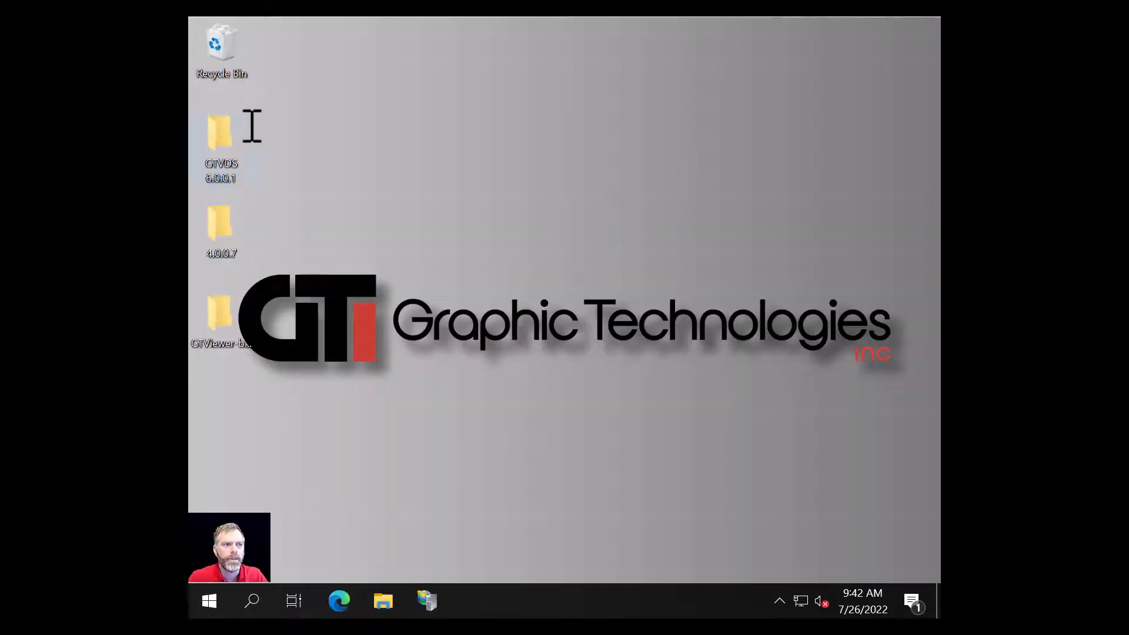
Step: Launch GTViewerDataClient.exe from the GTVDS 6.0.0.1 > Tools > GTViewerDataClient folder
double_click(223, 139)
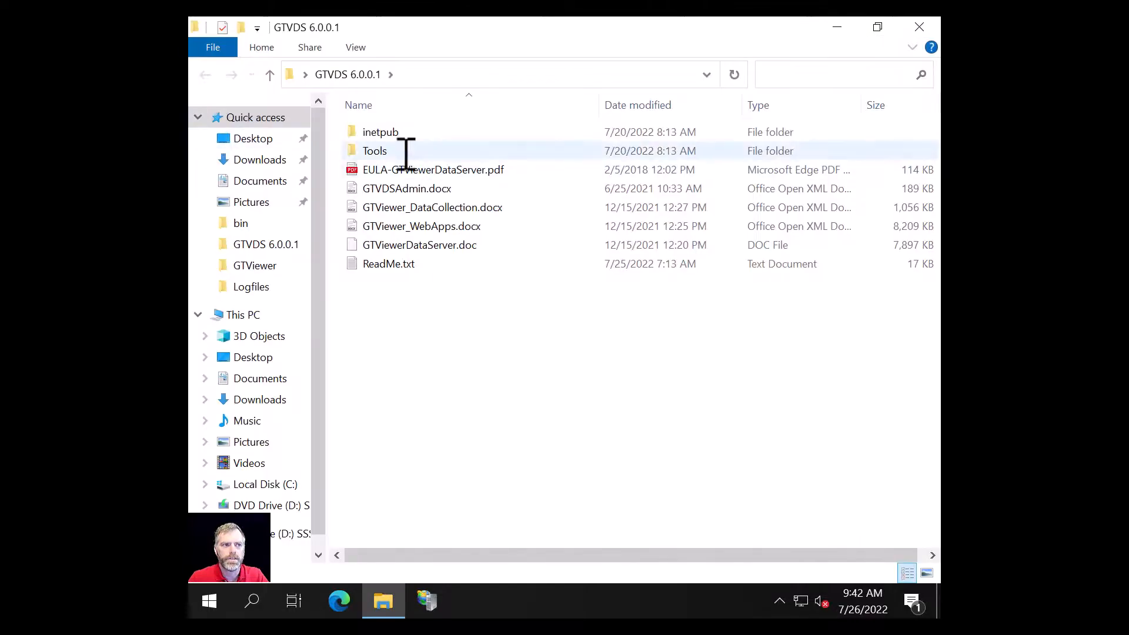
double_click(370, 147)
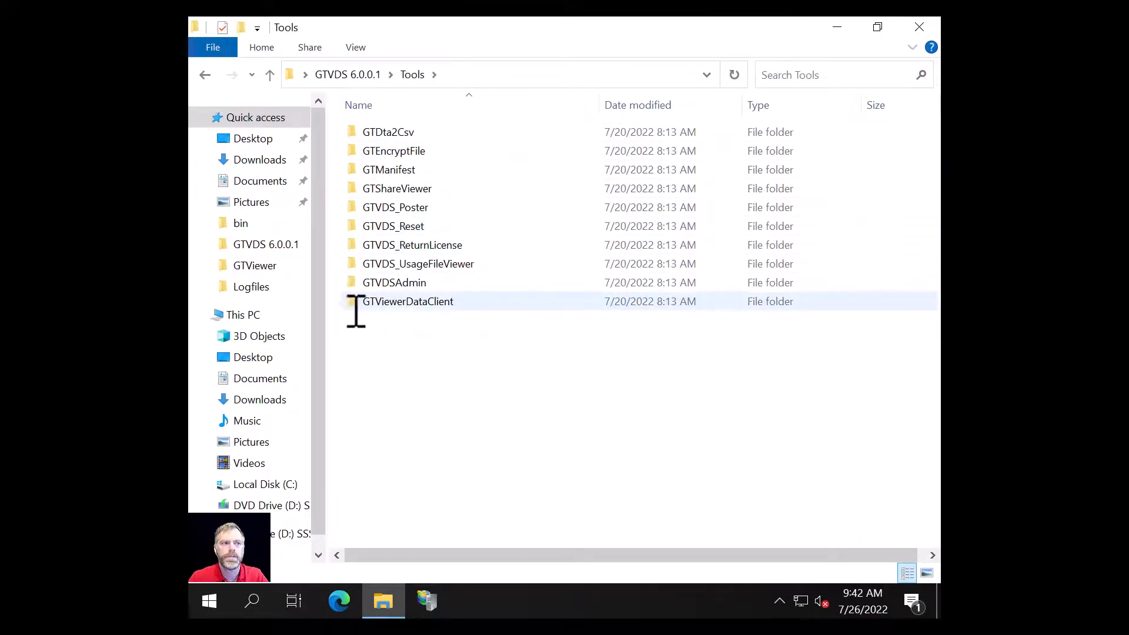
left_click(406, 304)
double_click(406, 304)
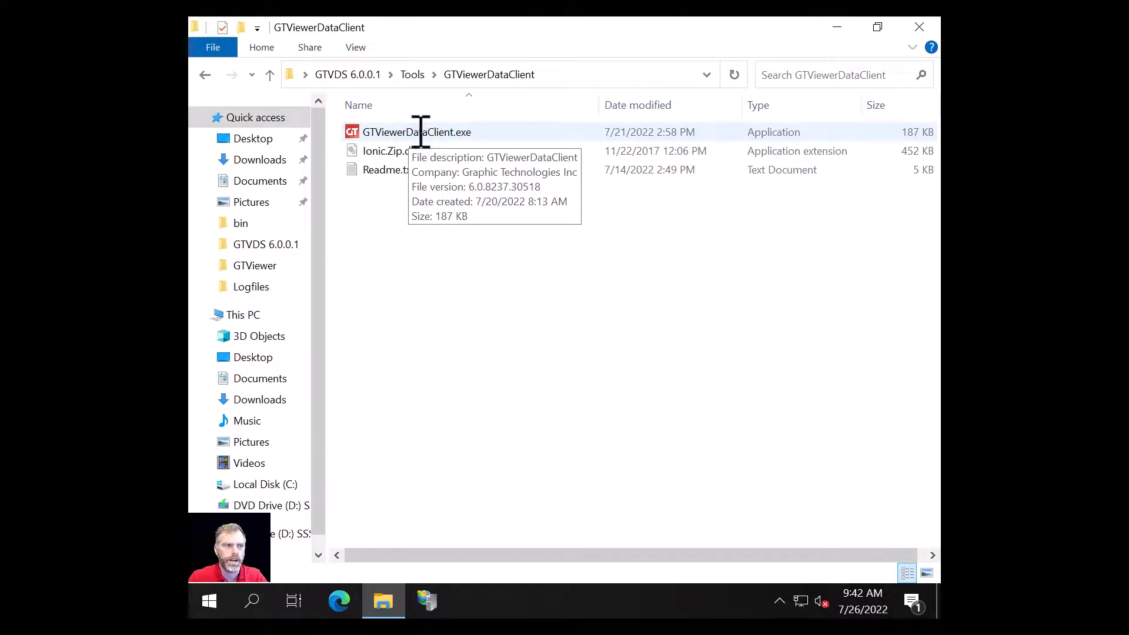
double_click(421, 132)
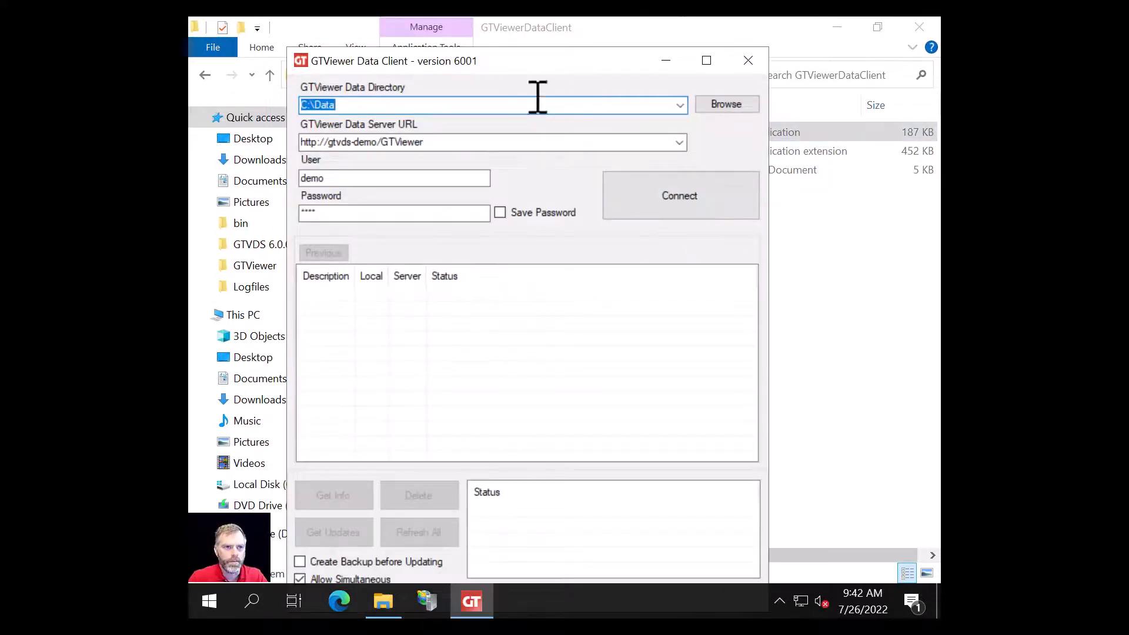
Step: Set the Data Client's local data directory to C:\Data
left_click(732, 105)
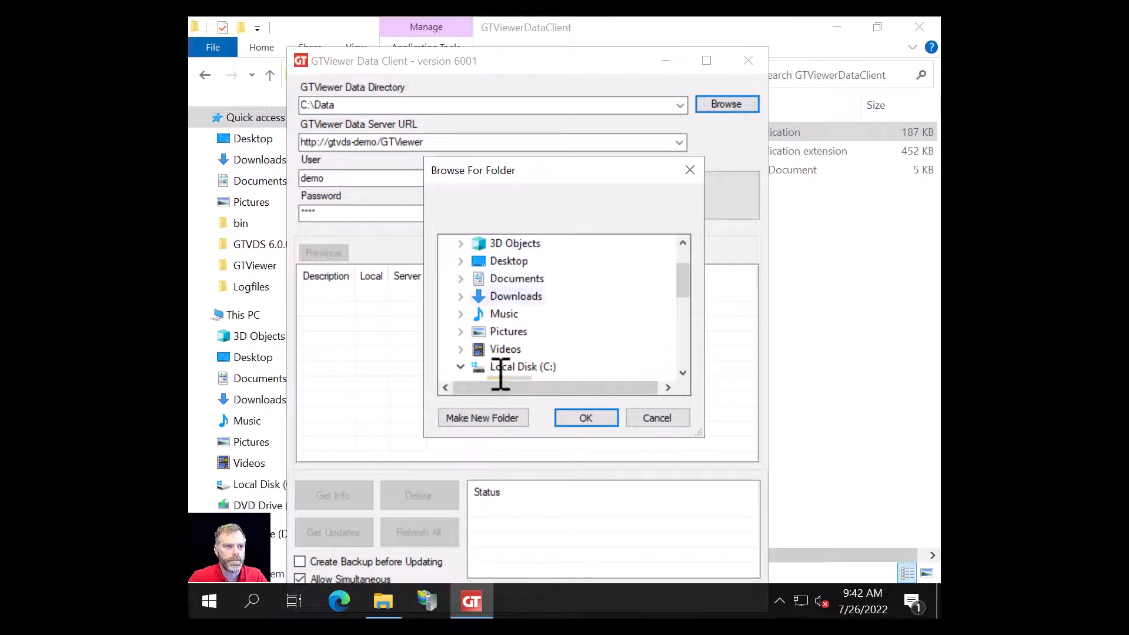
left_click(463, 366)
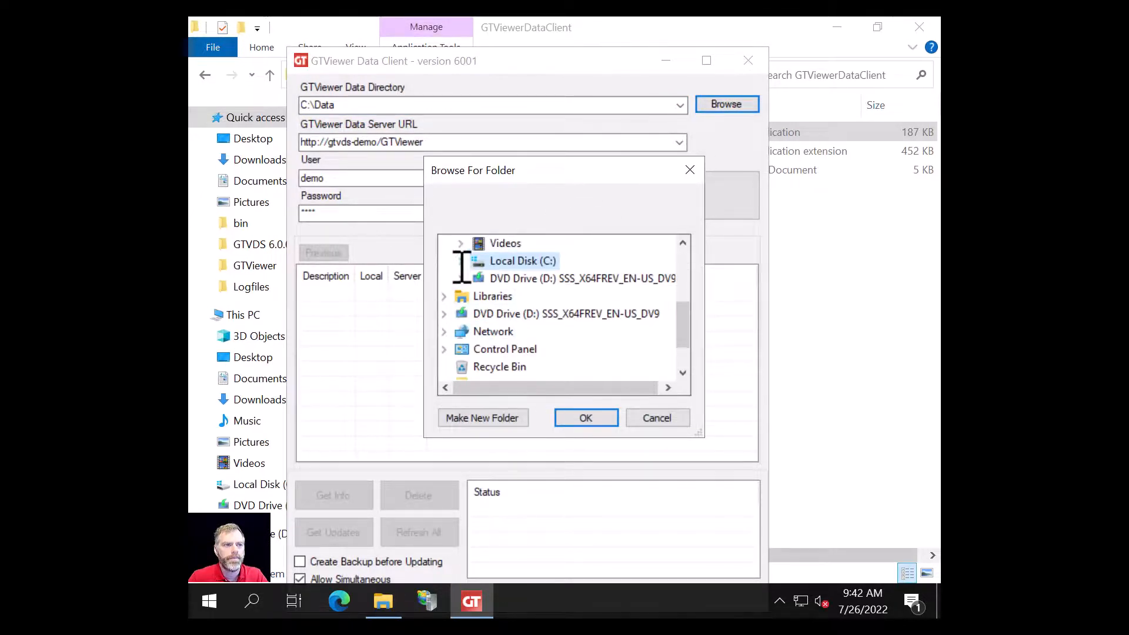
left_click(461, 261)
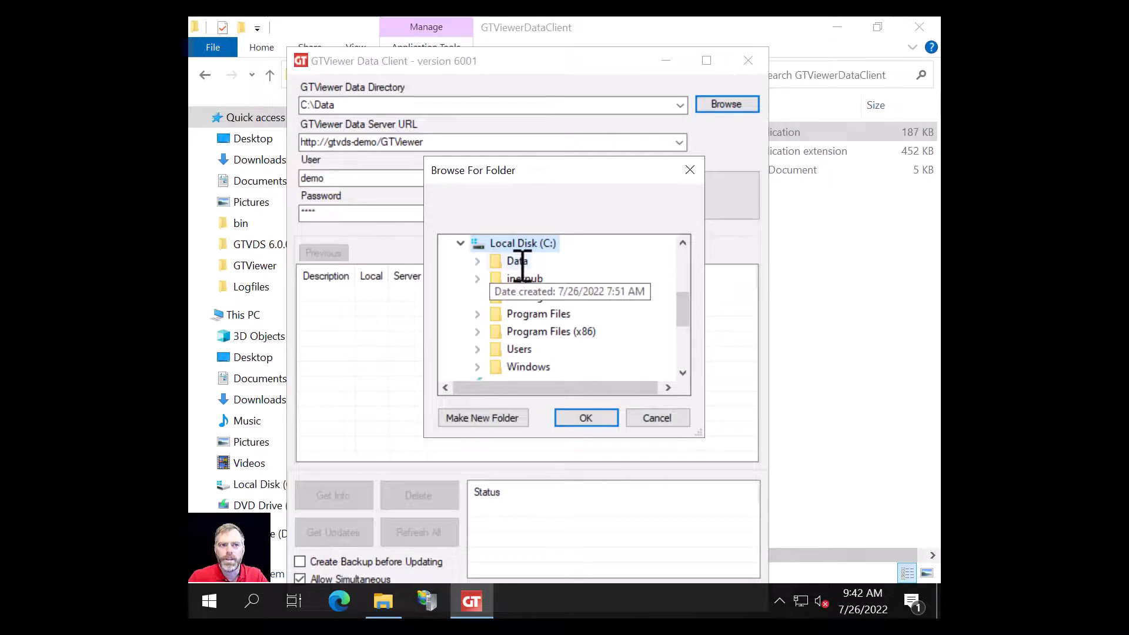
left_click(522, 263)
left_click(587, 419)
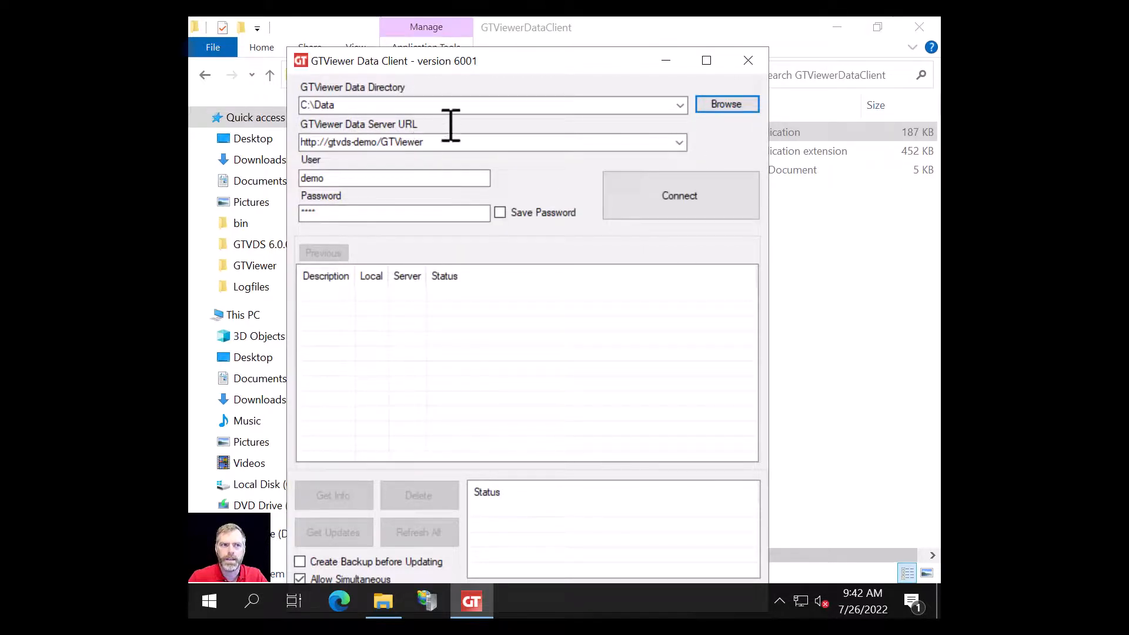
Step: Set the server URL to gtvds-demo, enter the demo user name, and tick Save Password
key("Tab")
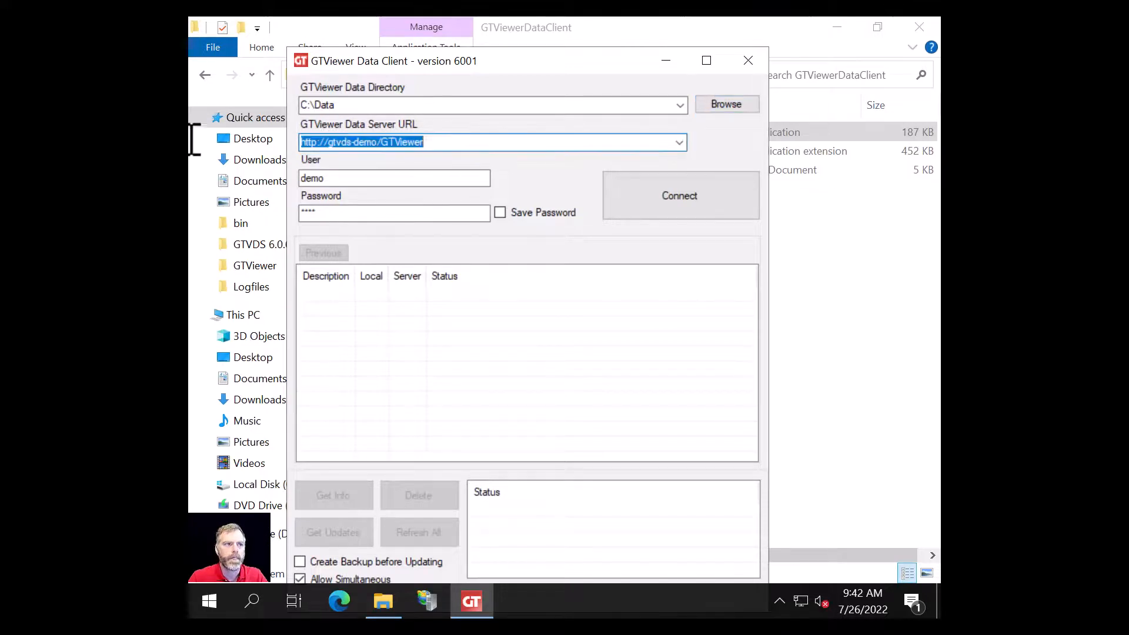
type("gtv")
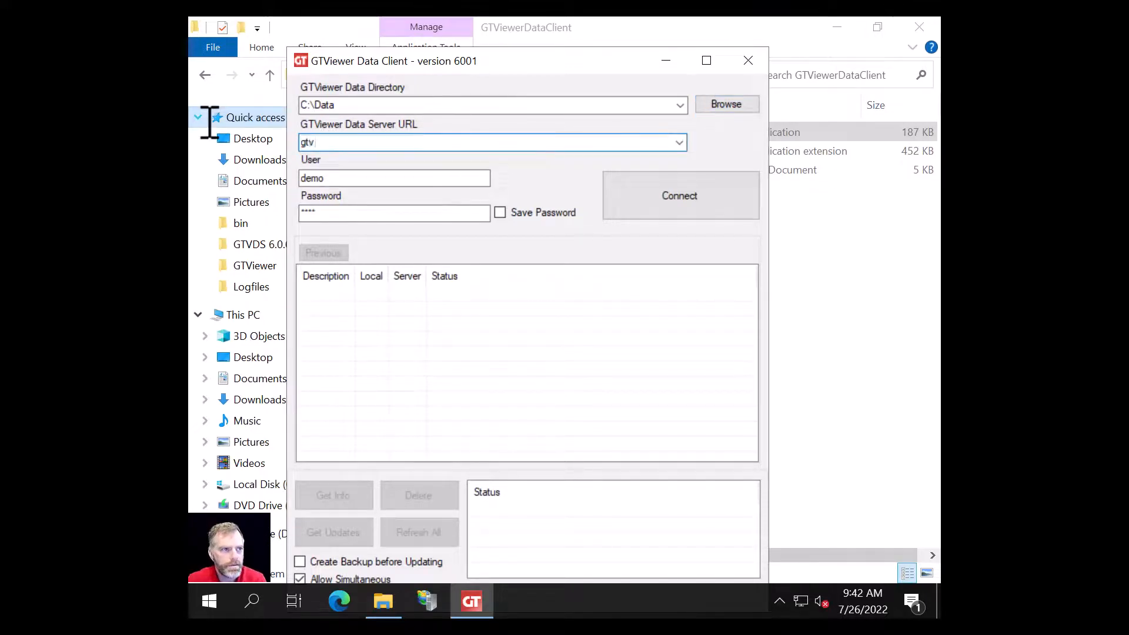
type("ds-demo")
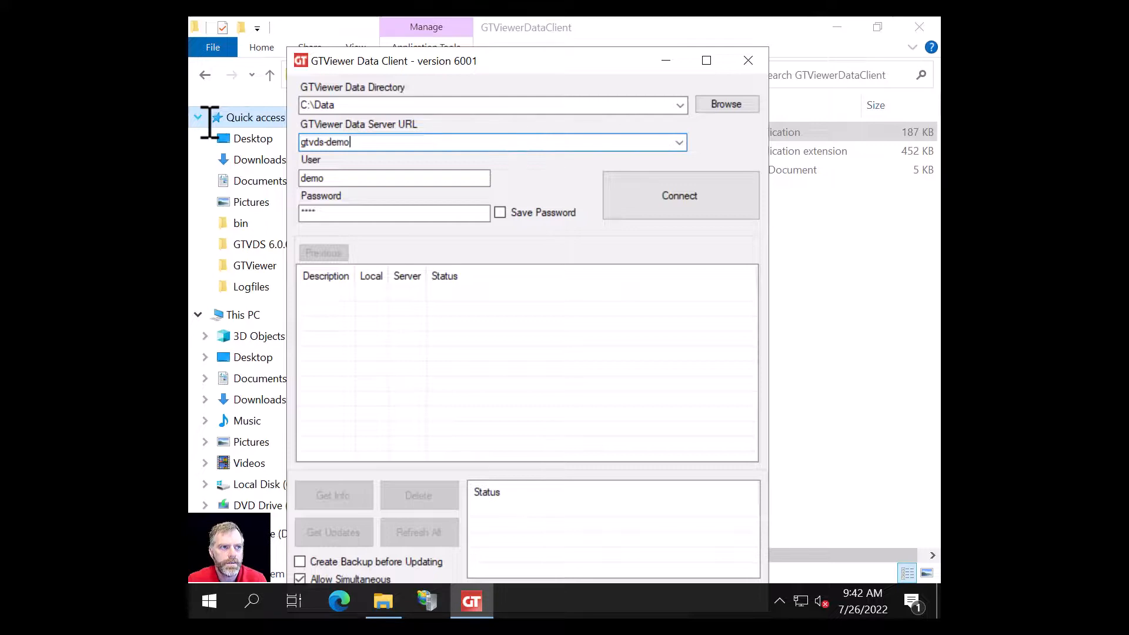
key("Tab")
key("Tab")
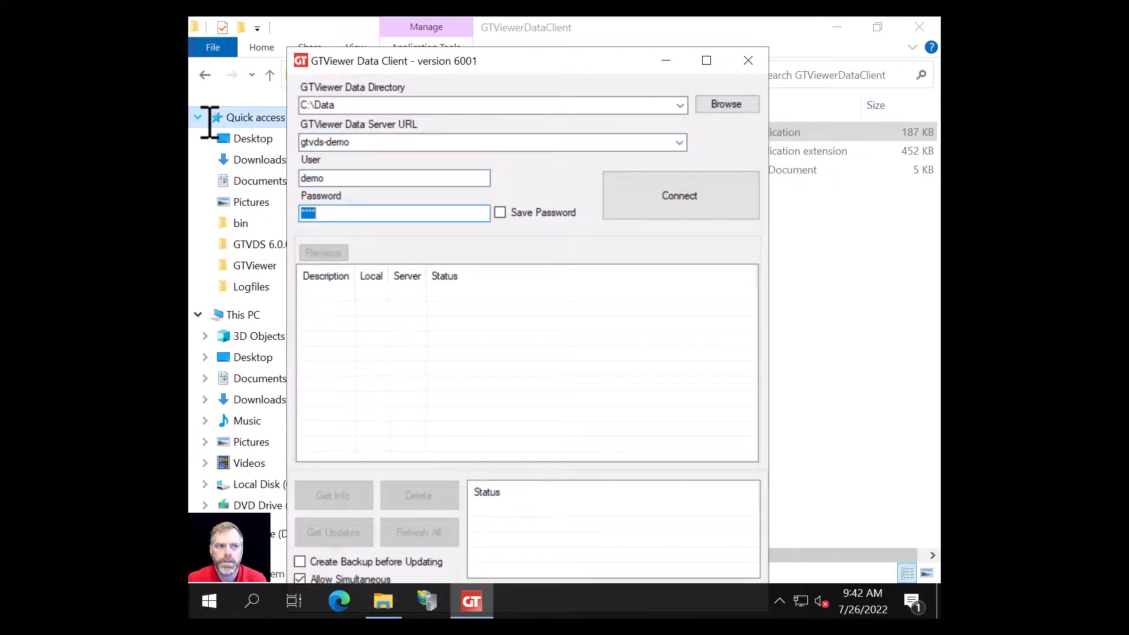
type("demo")
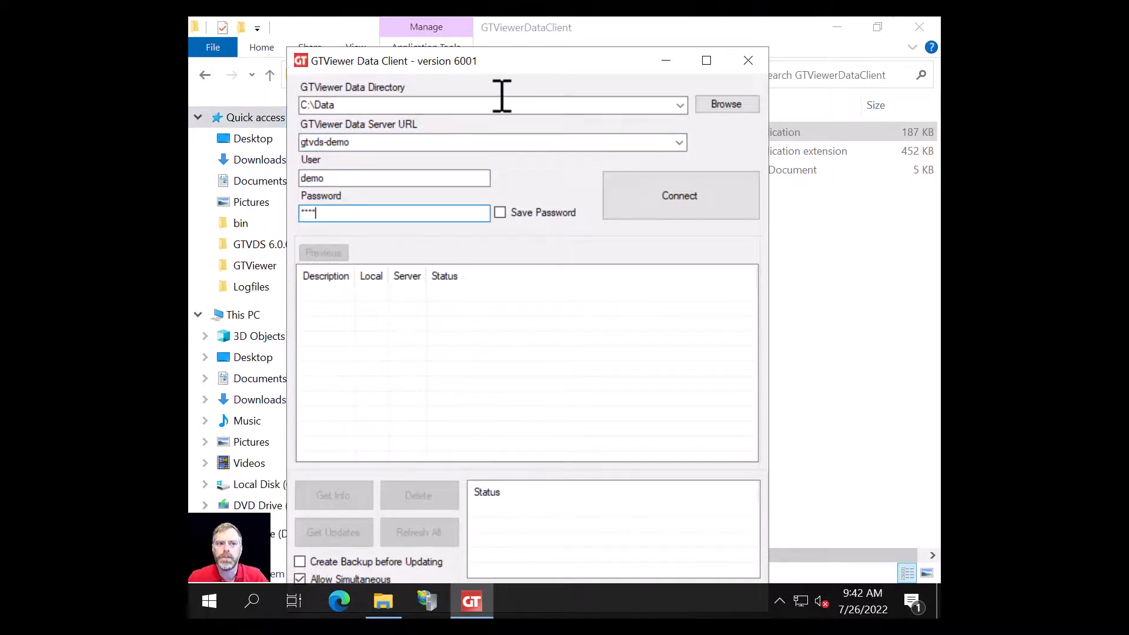
left_click(507, 211)
left_click(507, 212)
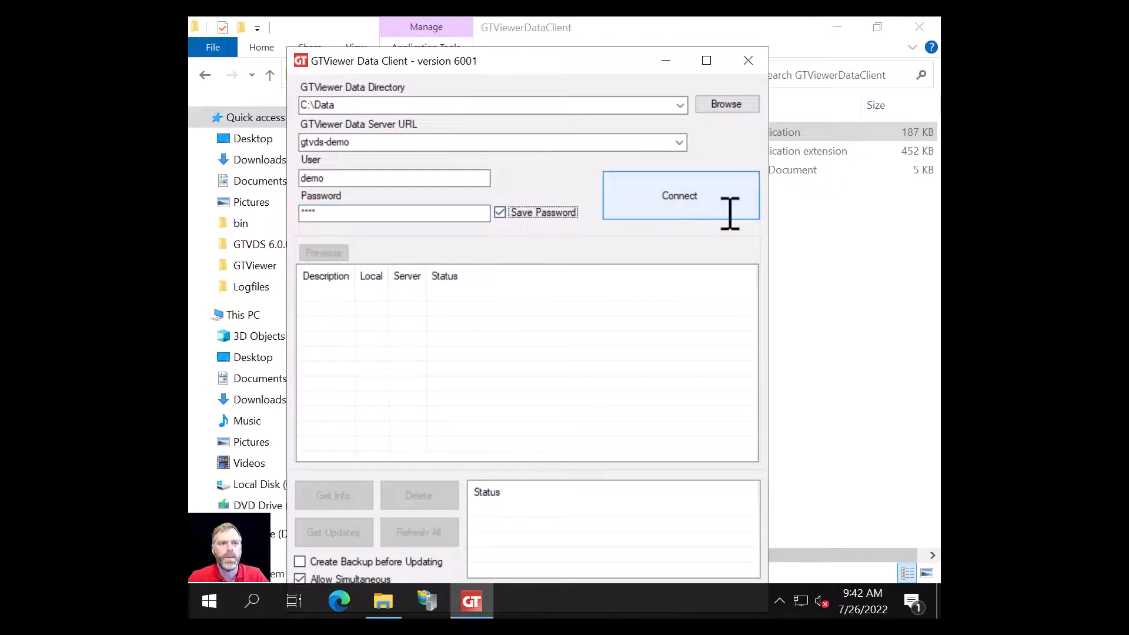
Step: Connect to gtvds-demo and Refresh All for the GTI Electric, Gas, and Fiber Sample project
left_click(694, 196)
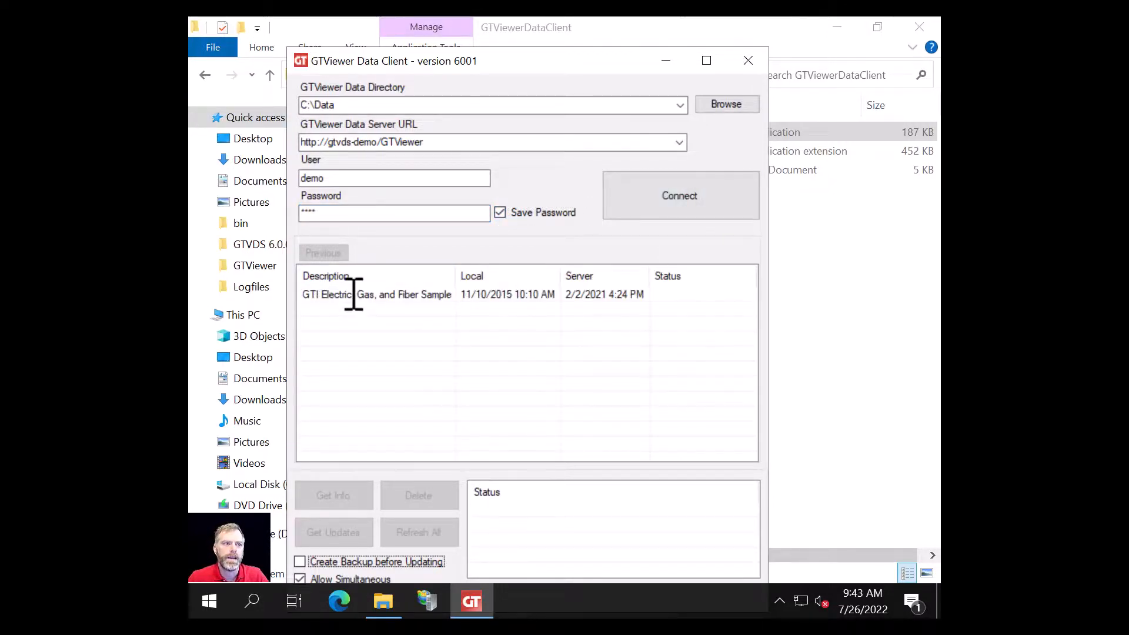
left_click(665, 295)
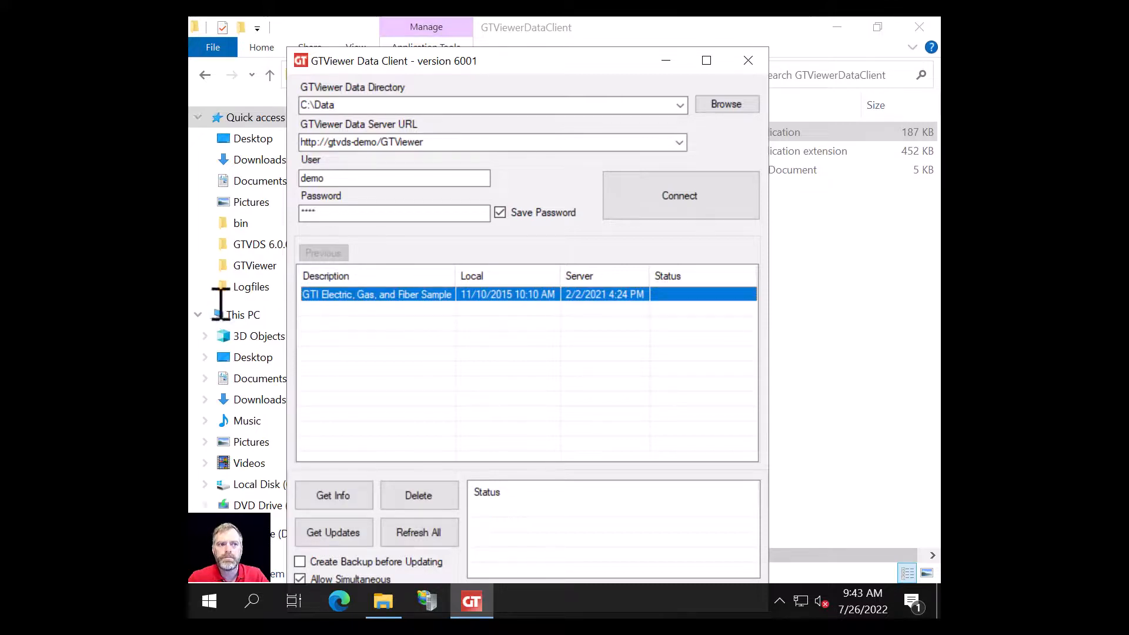
left_click(424, 533)
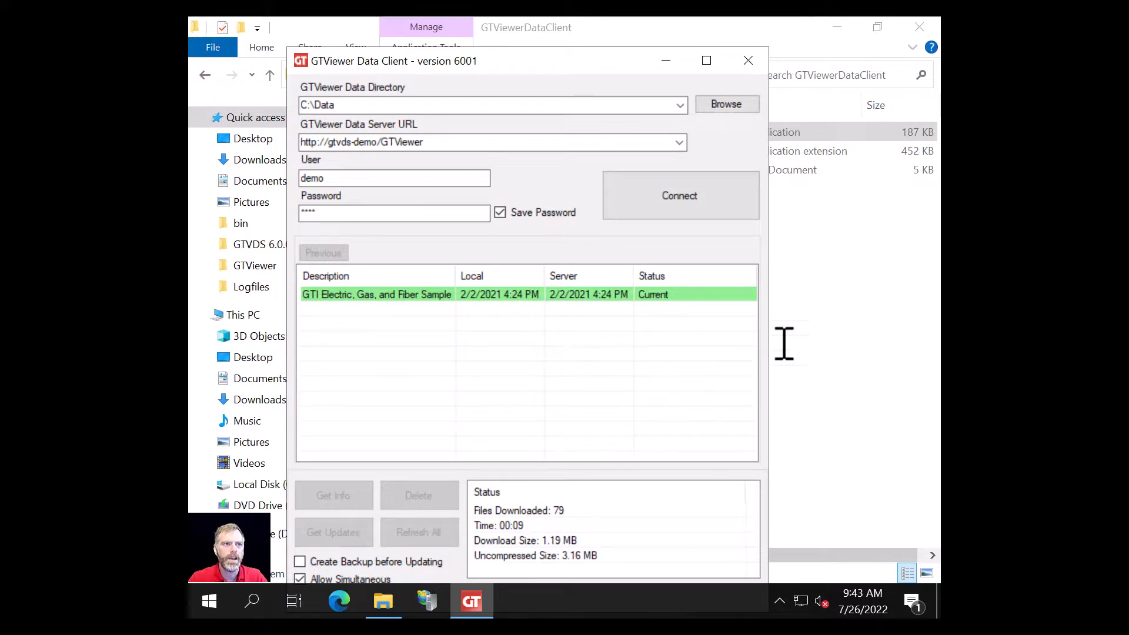
Step: Close the Data Client, open the GTVDS 6.0.0.1 folder, and try opening GTViewerDataServer.doc
left_click(749, 60)
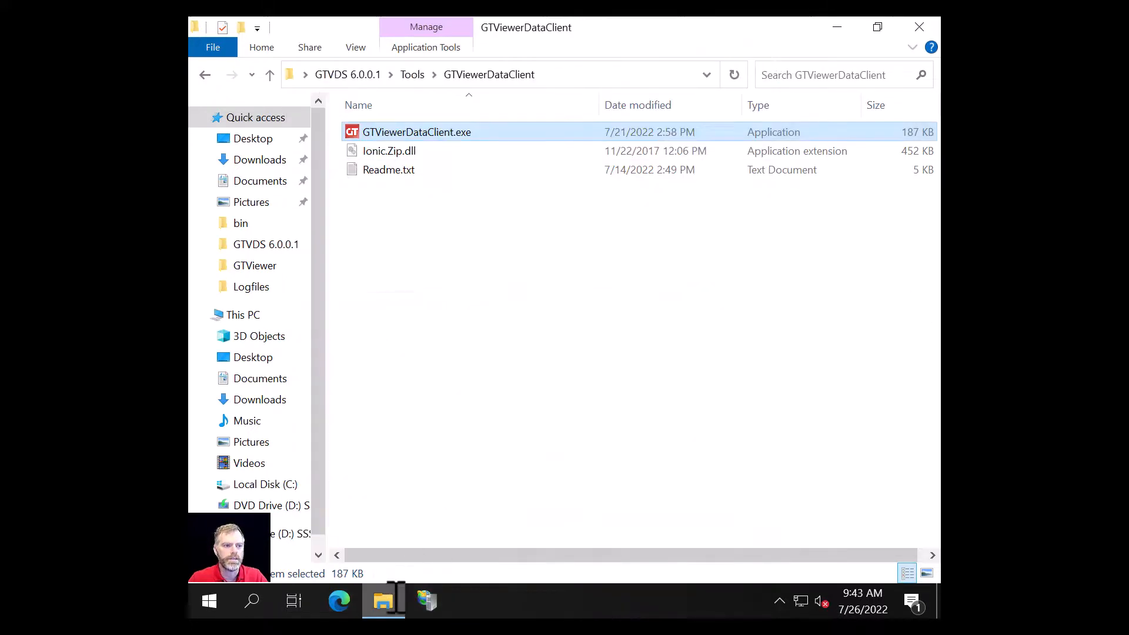
left_click(383, 599)
double_click(220, 135)
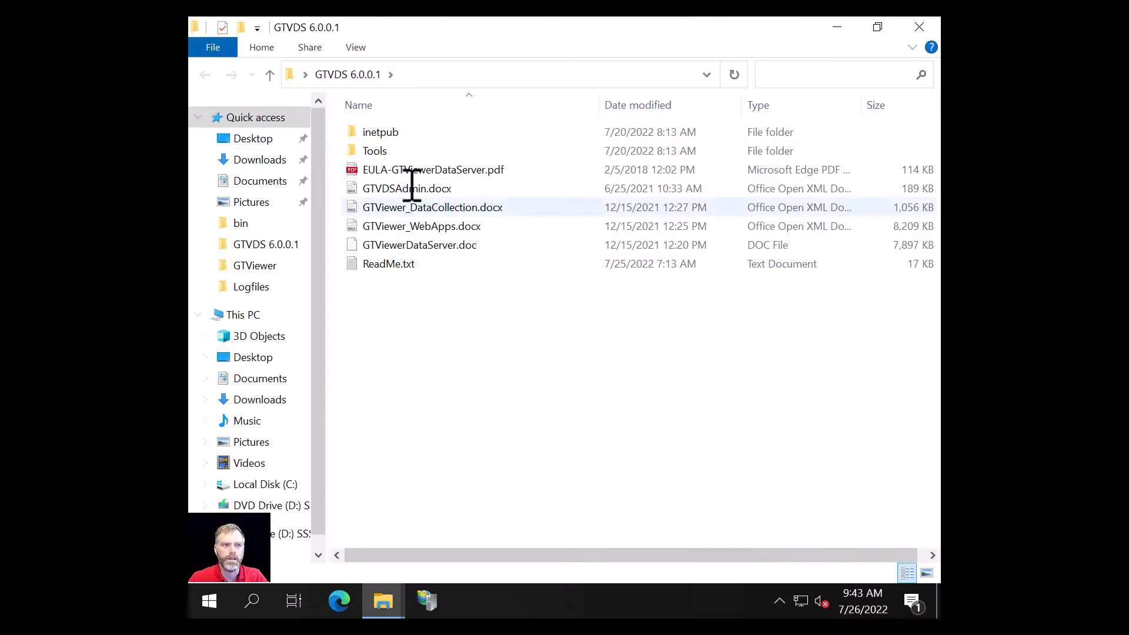
left_click(423, 246)
double_click(433, 245)
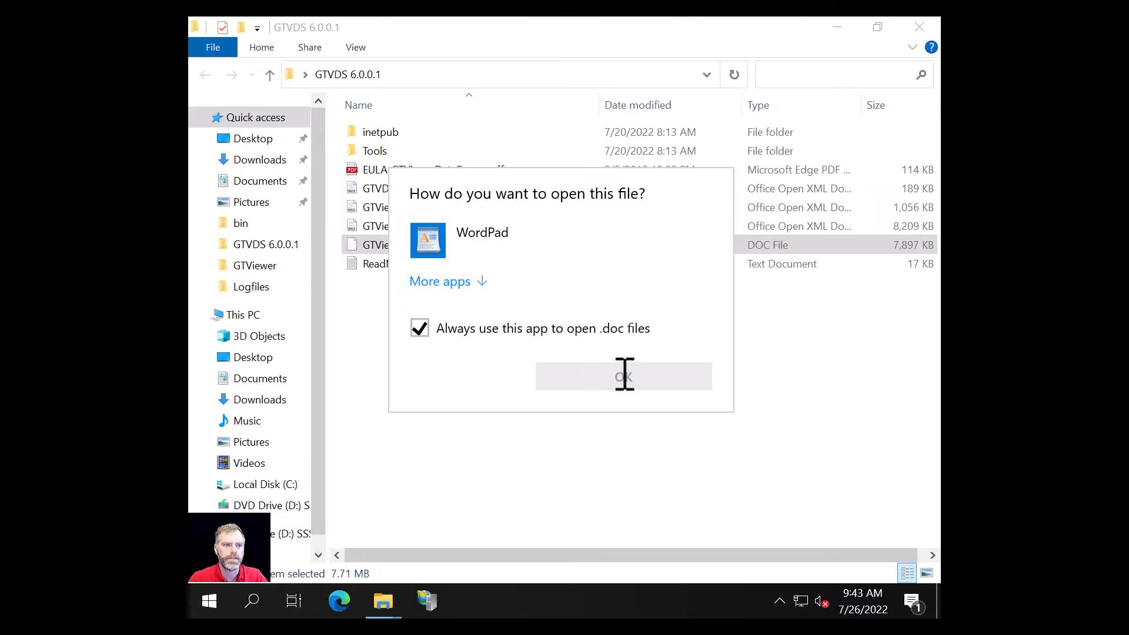
double_click(628, 251)
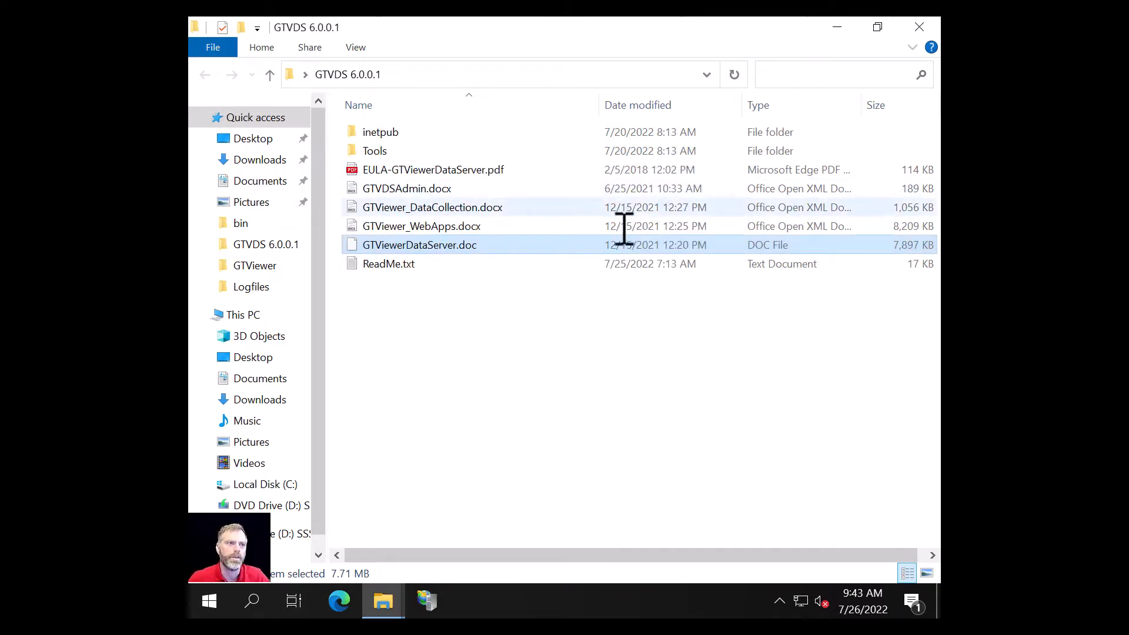
Step: Read the 06.00.00.01 Fixes/Changes/Additions in ReadMe.txt, then close Notepad
double_click(389, 261)
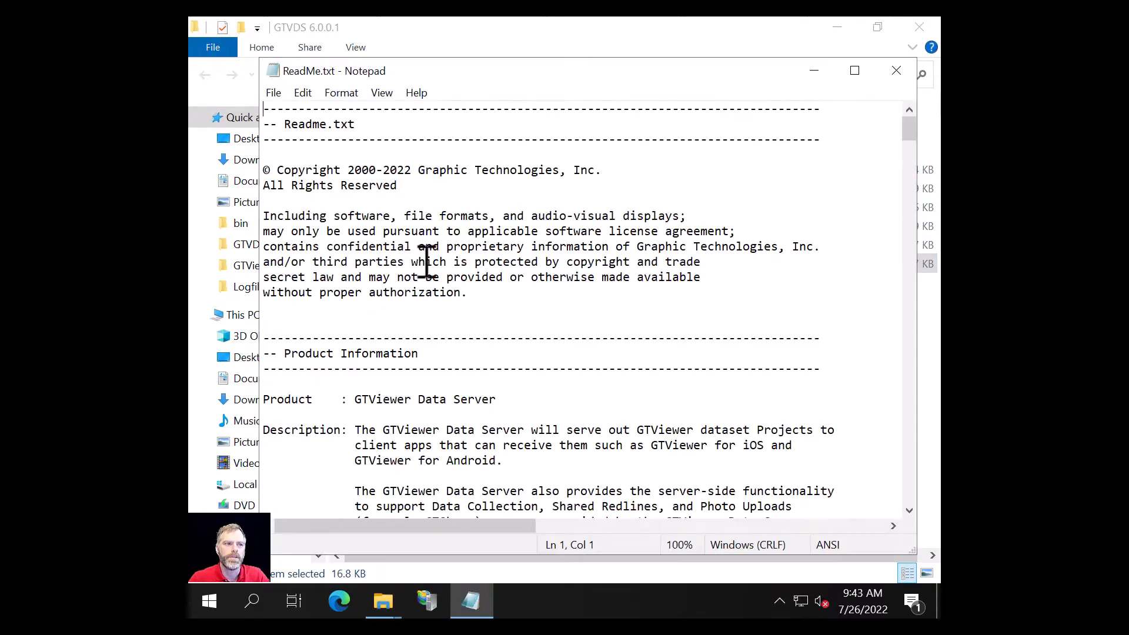
scroll(361, 459, "down", 7)
scroll(365, 438, "down", 3)
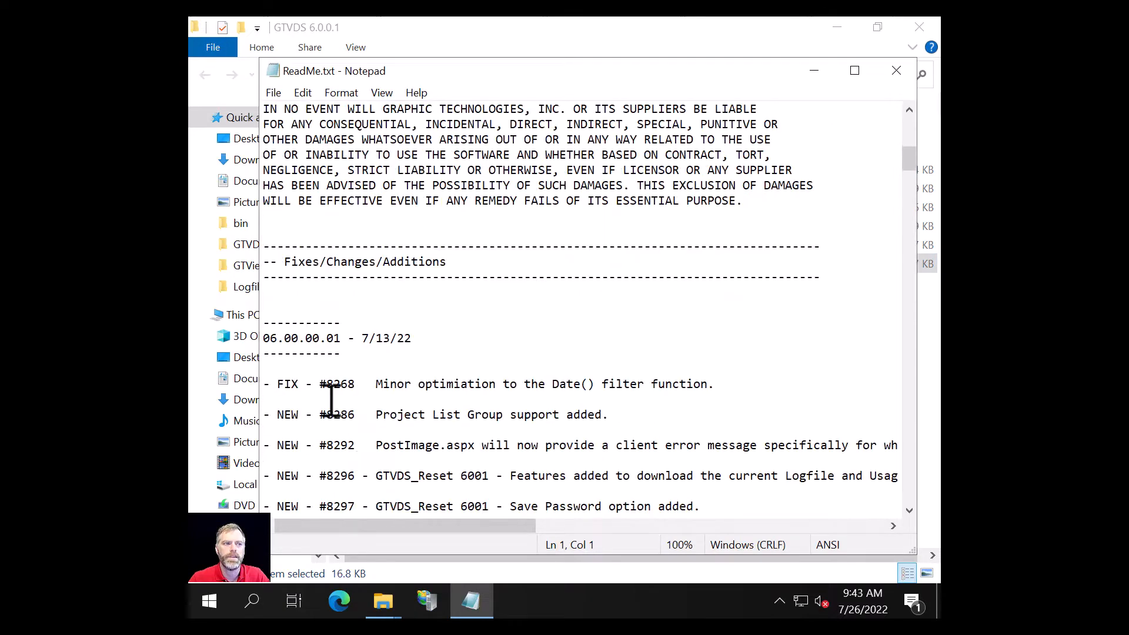
left_click(904, 74)
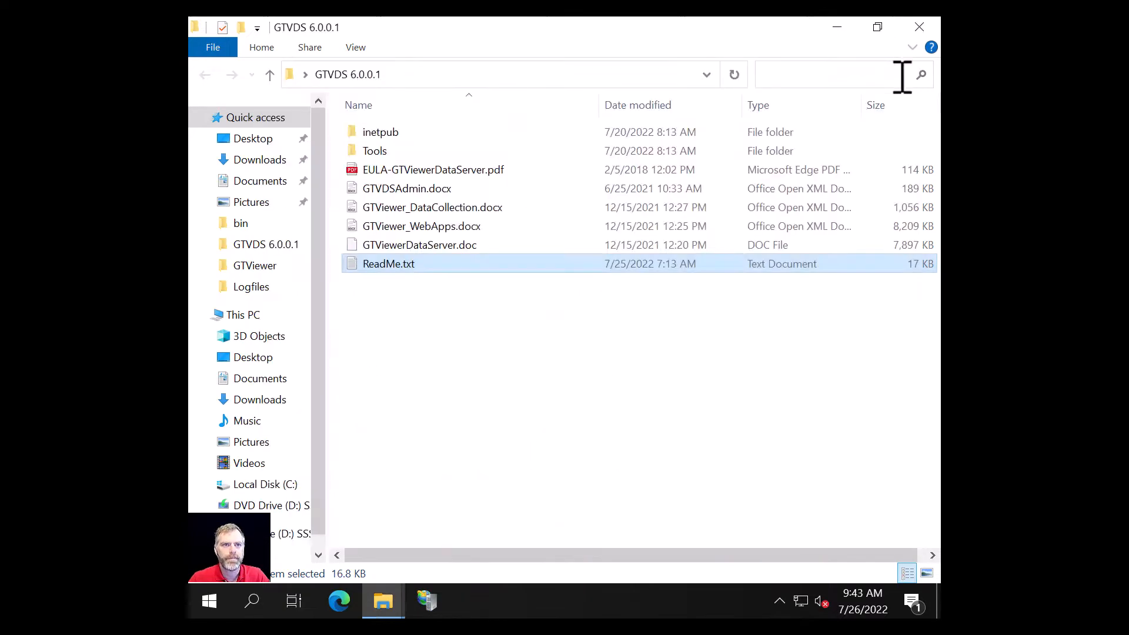